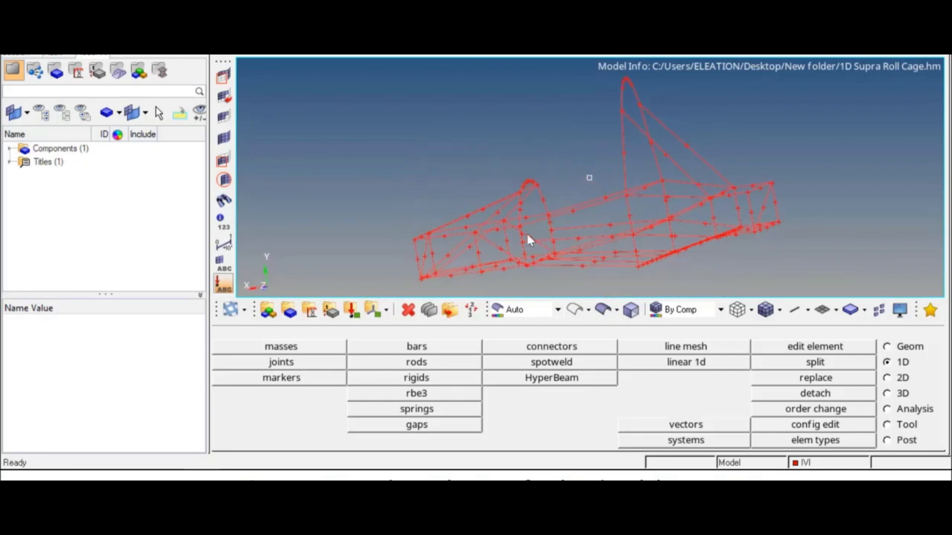
mouse_move(569, 223)
right_mouse_down("ctrl")
mouse_move(693, 216)
mouse_move(476, 159)
mouse_move(494, 215)
mouse_move(616, 163)
mouse_move(497, 229)
mouse_move(544, 178)
mouse_move(554, 226)
right_mouse_up("ctrl")
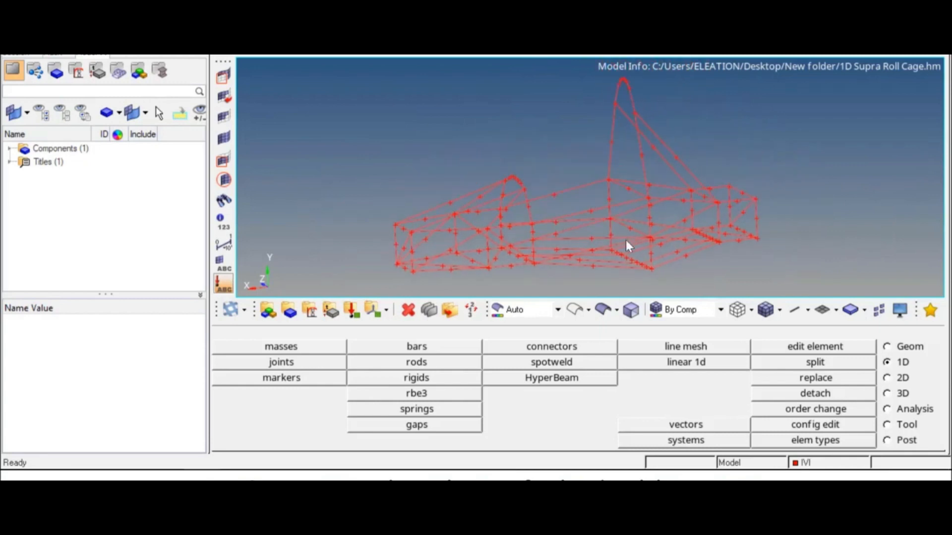
scroll(583, 201, "up", 4)
scroll(582, 202, "down", 6)
scroll(583, 202, "up", 3)
scroll(583, 202, "down", 3)
scroll(583, 202, "up", 2)
scroll(582, 202, "down", 2)
scroll(583, 202, "up", 4)
scroll(583, 202, "down", 4)
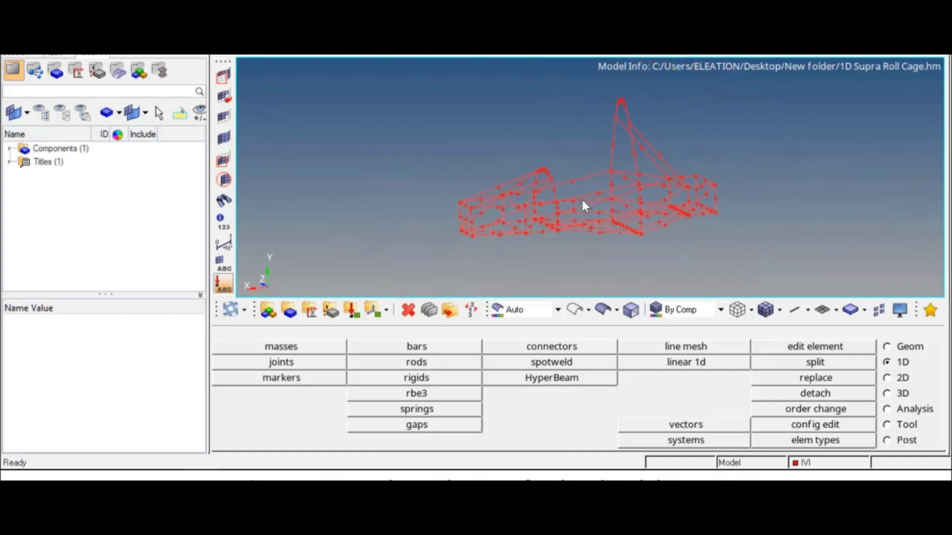
scroll(587, 190, "down", 1)
scroll(587, 190, "up", 3)
scroll(587, 190, "down", 1)
right_click_drag(589, 194, 588, 198, "ctrl")
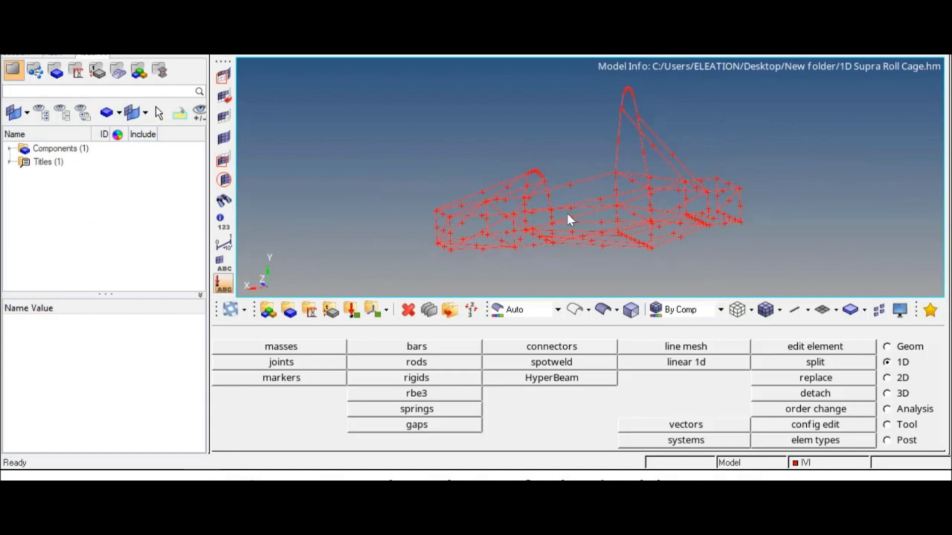
Start a new material named steel with isotropic type and the MAT1 card image.
left_click(310, 313)
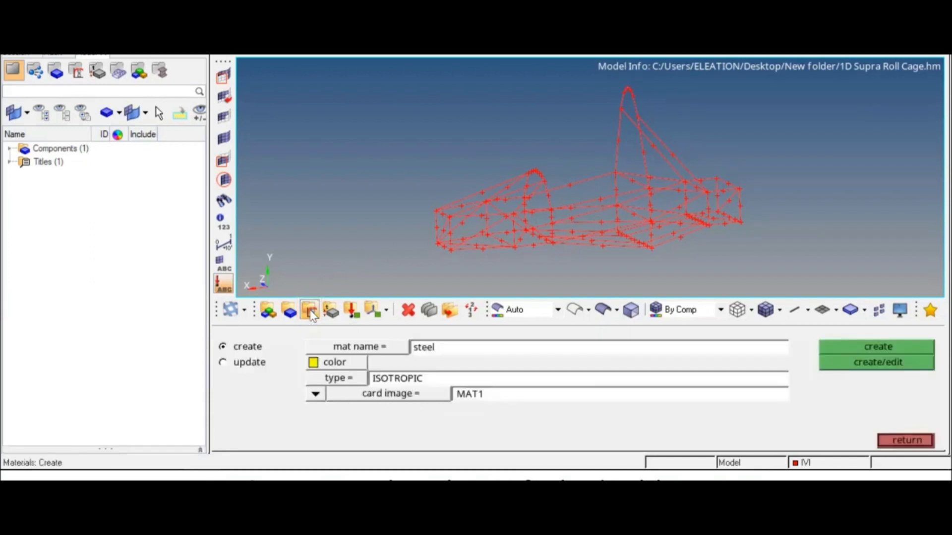
left_click(426, 347)
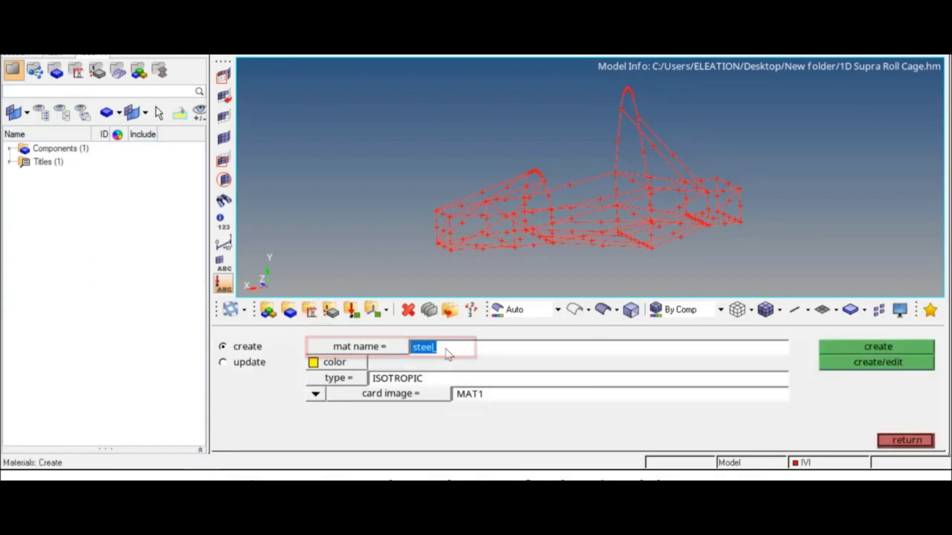
left_click(342, 377)
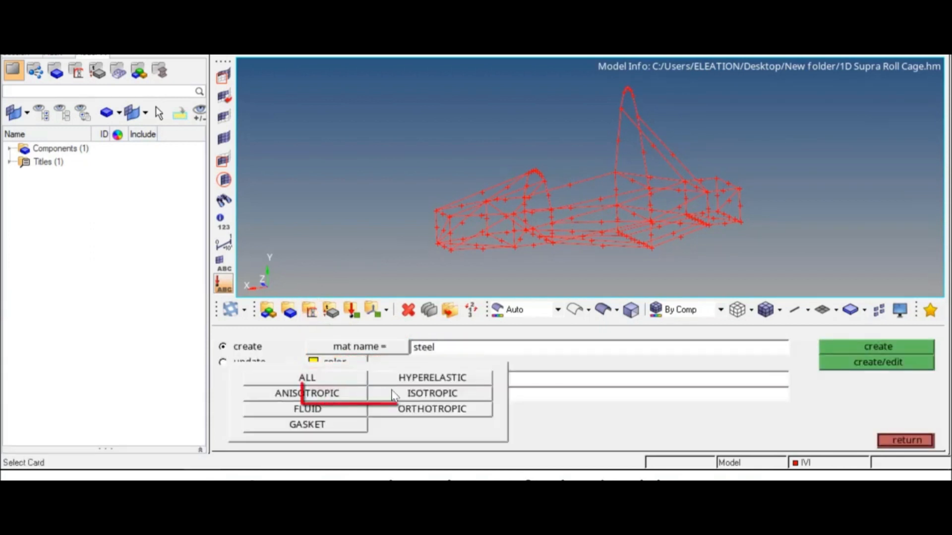
left_click(433, 393)
left_click(449, 394)
left_click(449, 394)
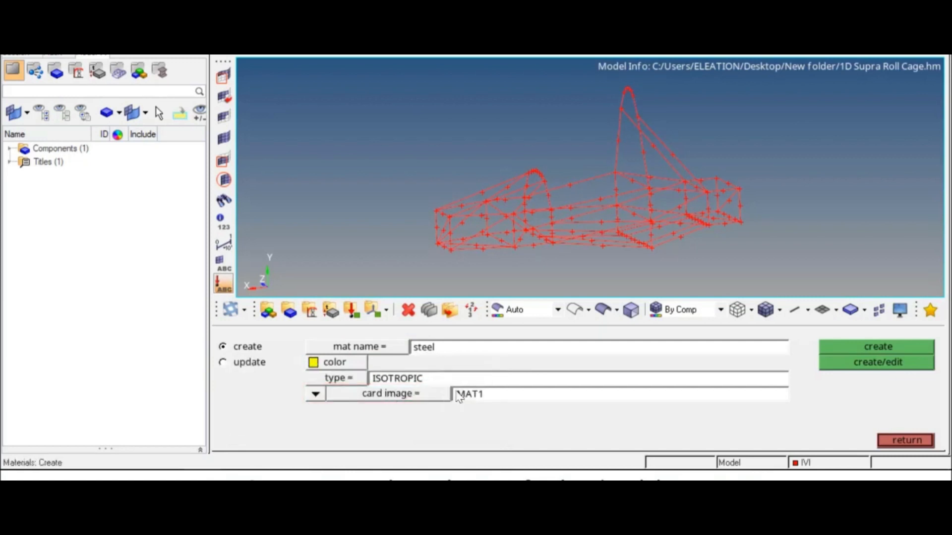
Enter E 2.1e+05, NU 0.300 and RHO 7.9e-09 on the MAT1 card and save it.
left_click(839, 365)
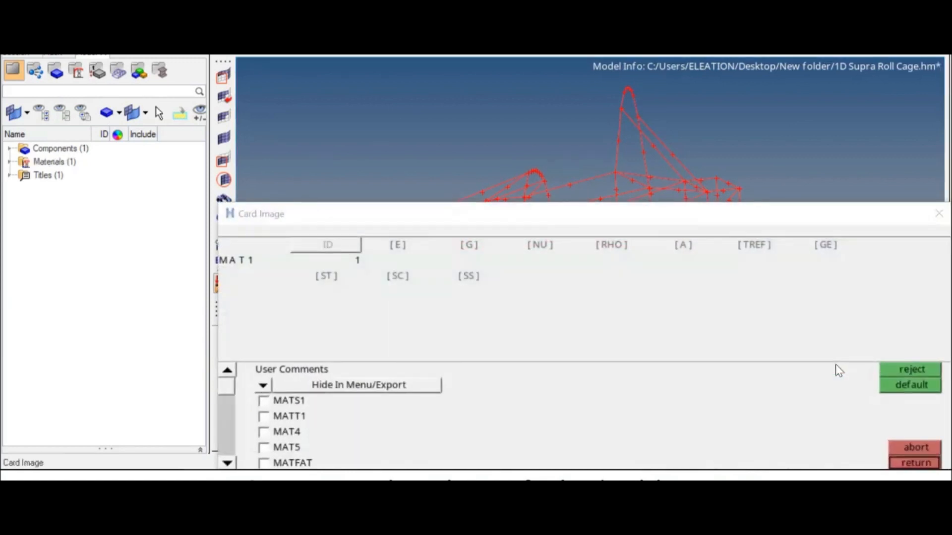
left_click(402, 246)
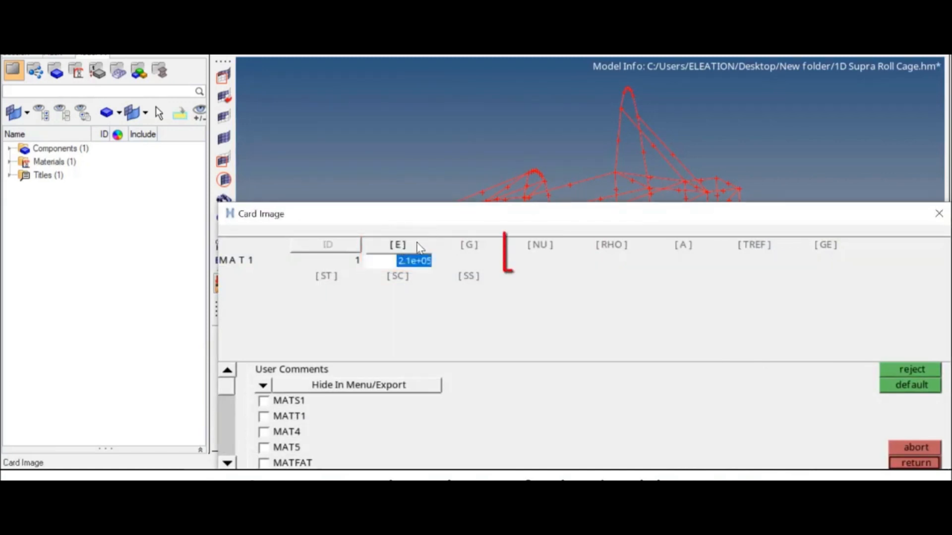
left_click(544, 245)
left_click(601, 245)
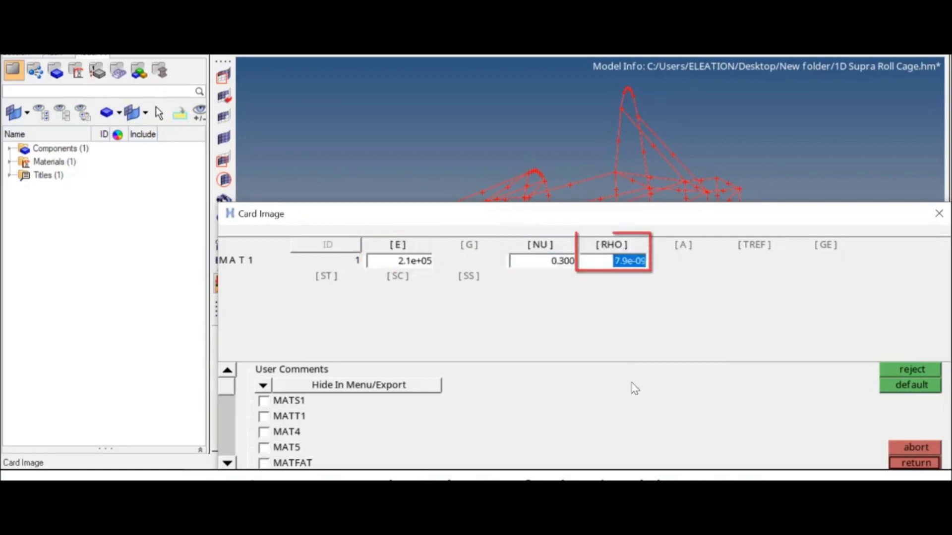
left_click(903, 463)
left_click(885, 444)
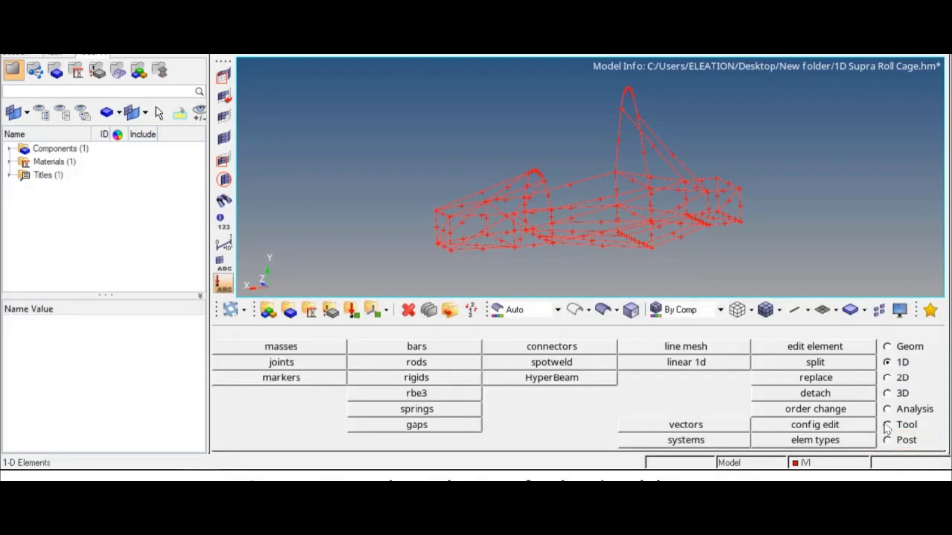
Create a standard thin-walled tube cross-section in HyperBeam.
left_click(606, 381)
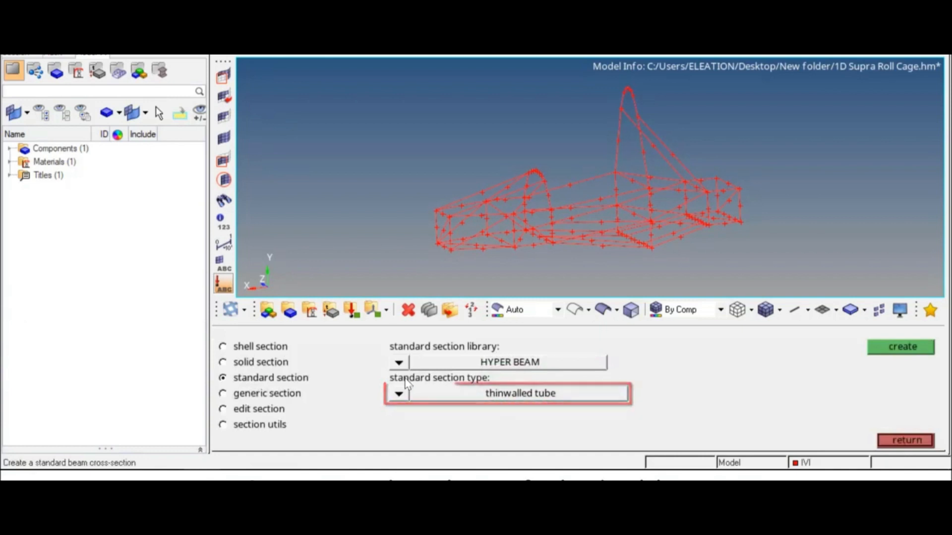
left_click(398, 394)
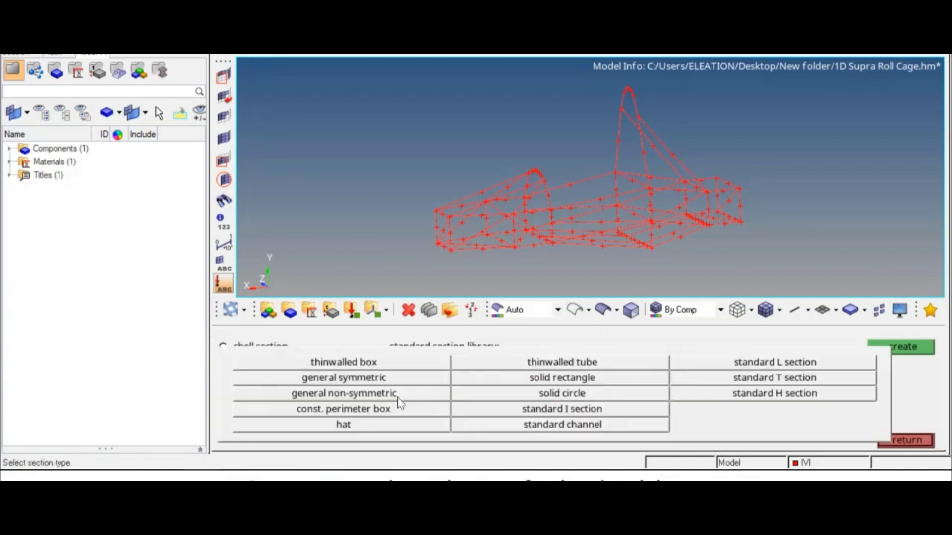
left_click(569, 366)
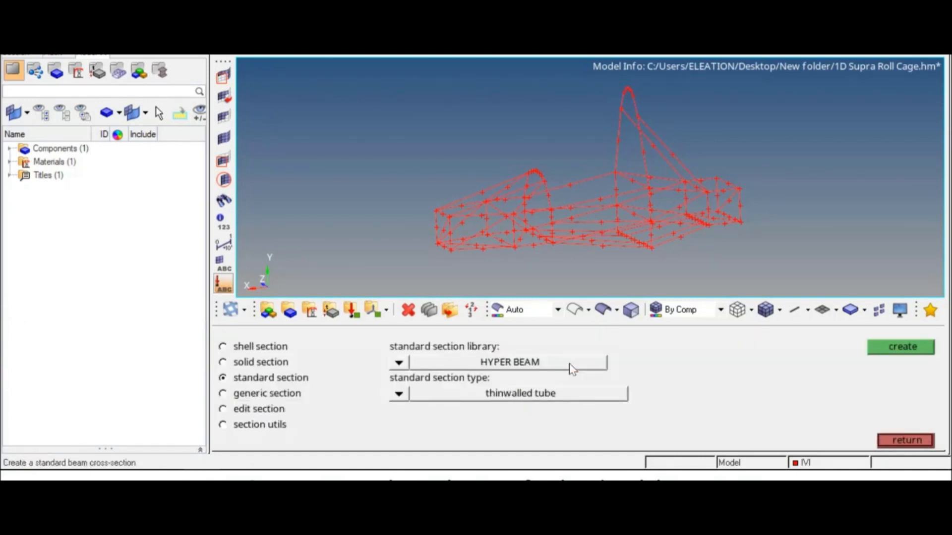
left_click(895, 353)
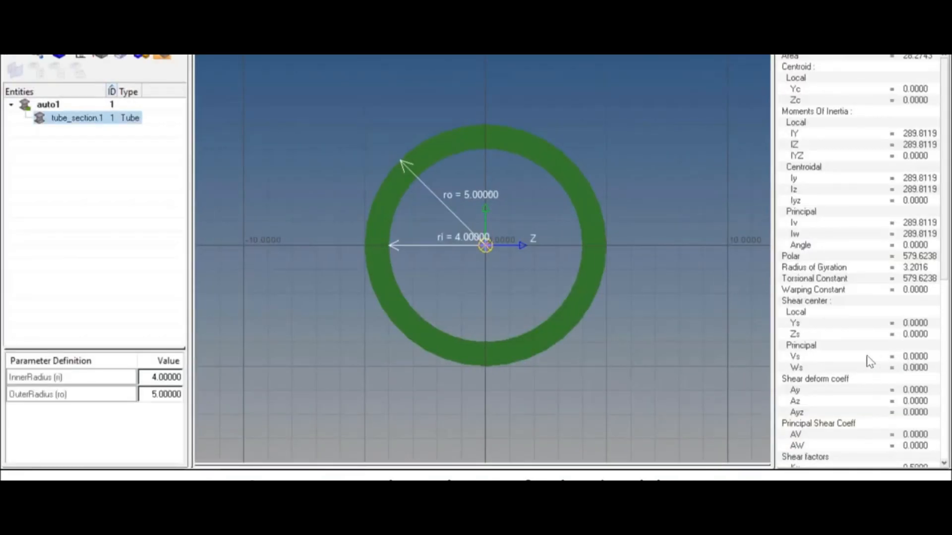
Set the tube's outer radius to 12.7 and inner radius to 10.7, then close HyperBeam keeping it.
double_click(164, 394)
type("12.7")
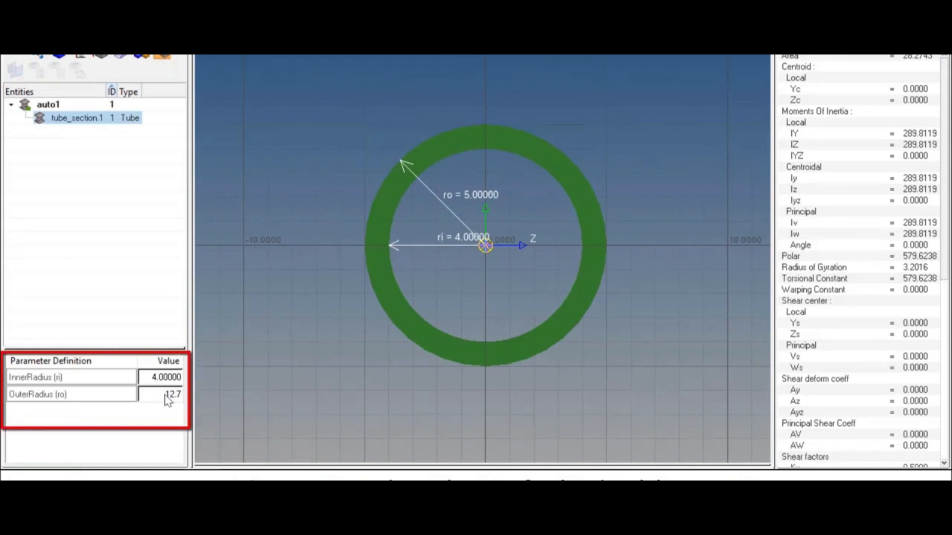
key("Return")
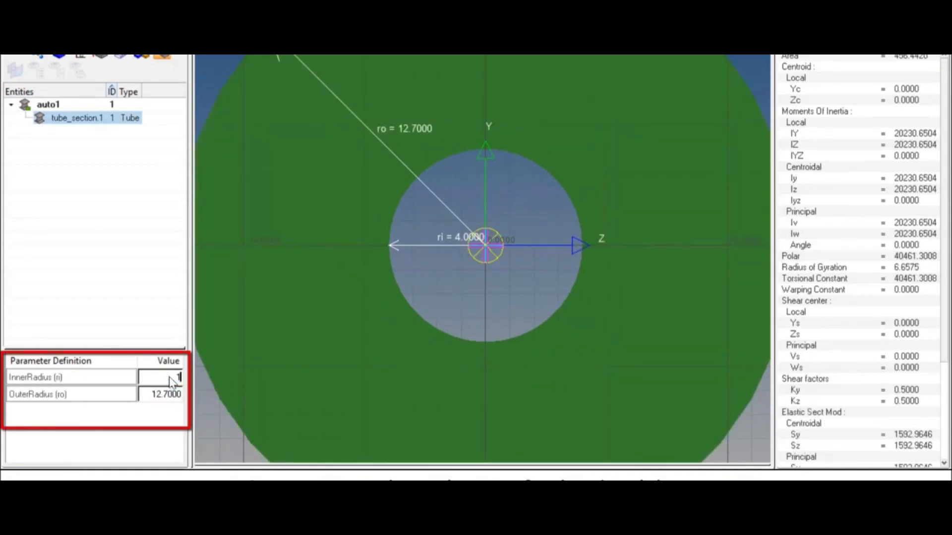
left_click(169, 377)
type("10.7")
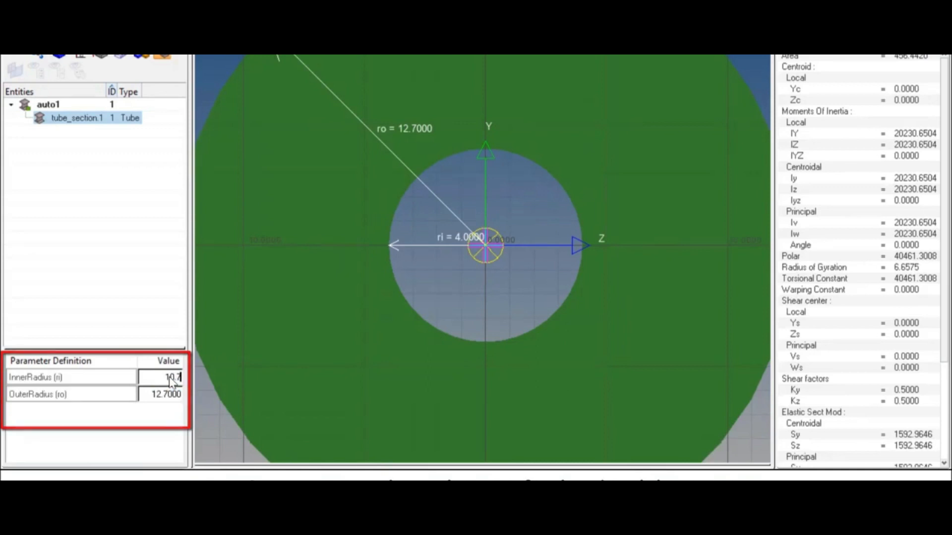
key("Return")
key("f")
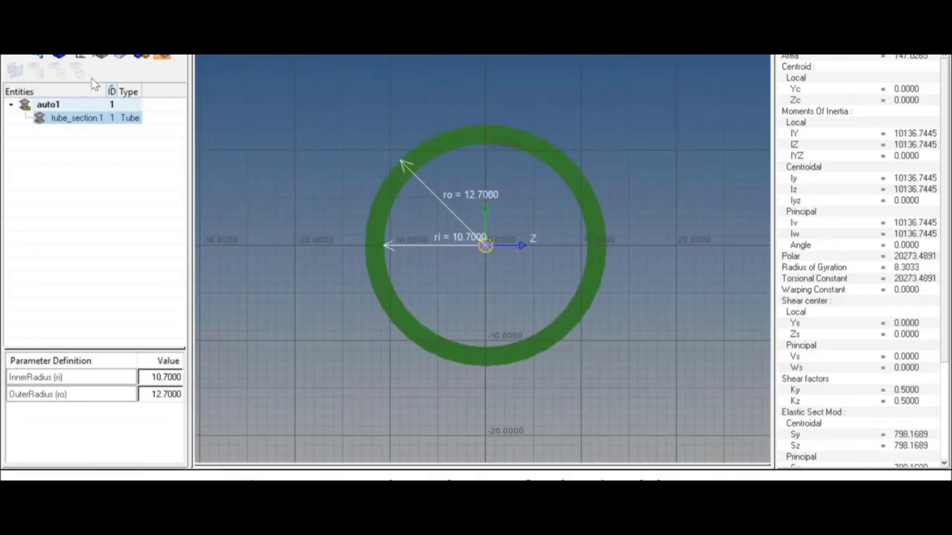
left_click(21, 56)
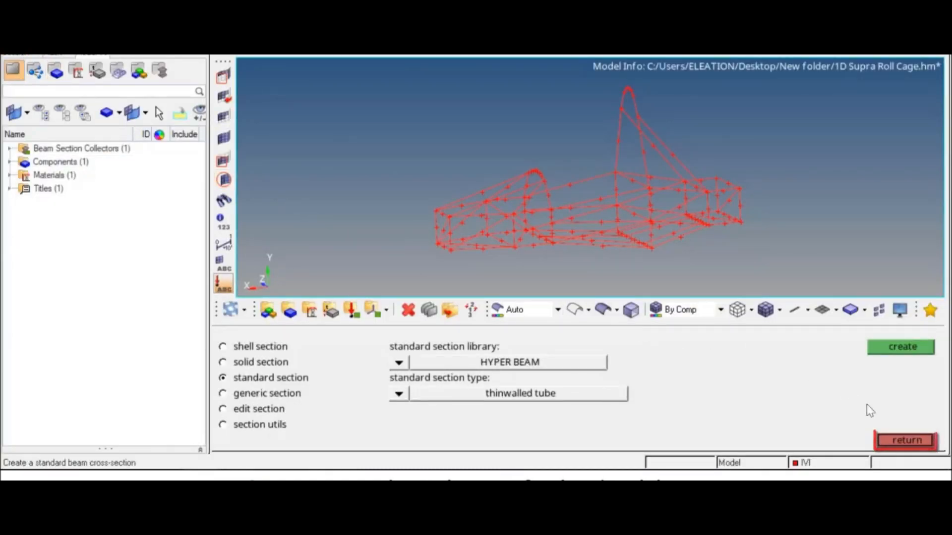
left_click(906, 441)
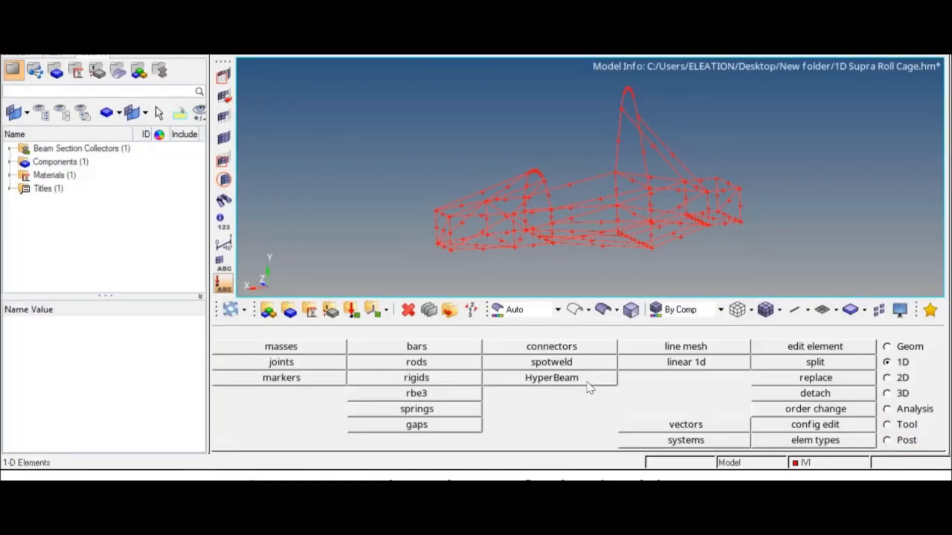
Start a new property named beam of type 1D with the PBEAM card image.
left_click(330, 311)
left_click(457, 351)
type("beam")
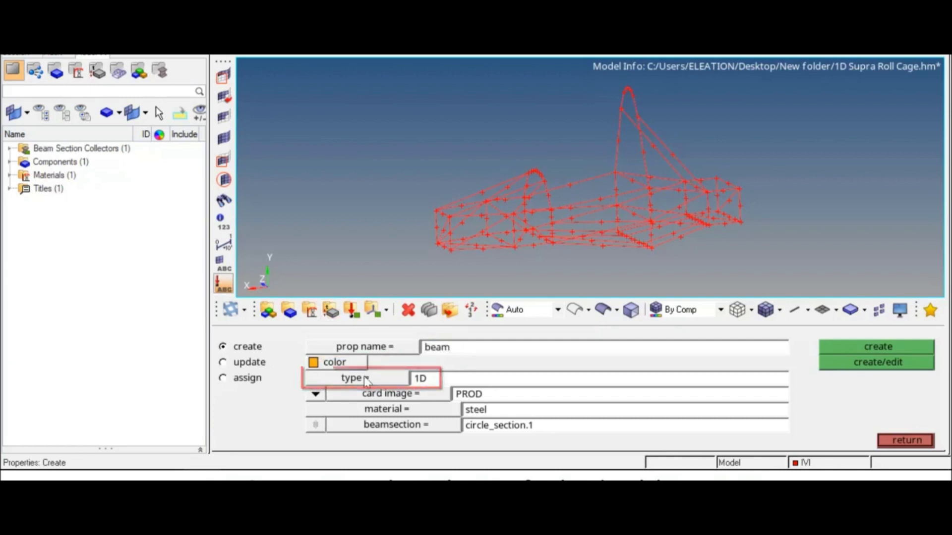
left_click(387, 379)
left_click(387, 397)
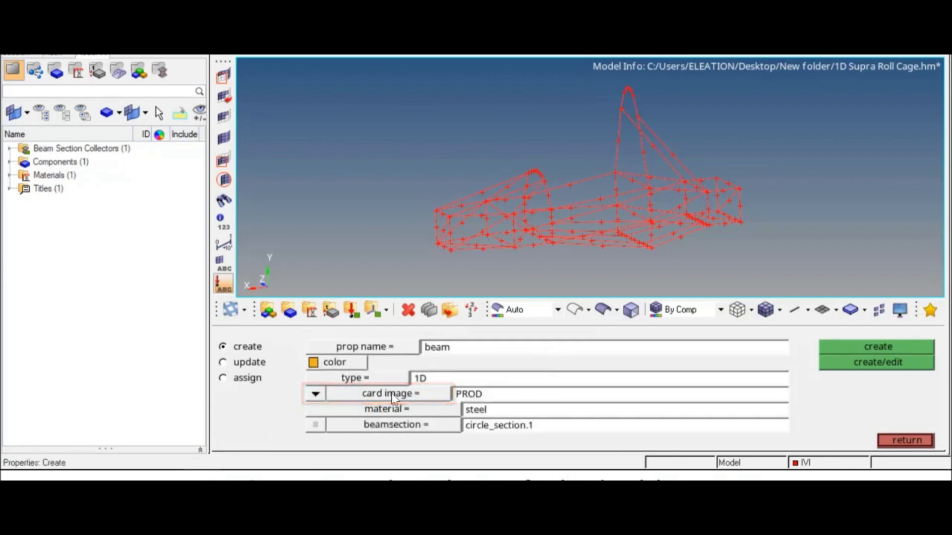
left_click(427, 393)
left_click(429, 393)
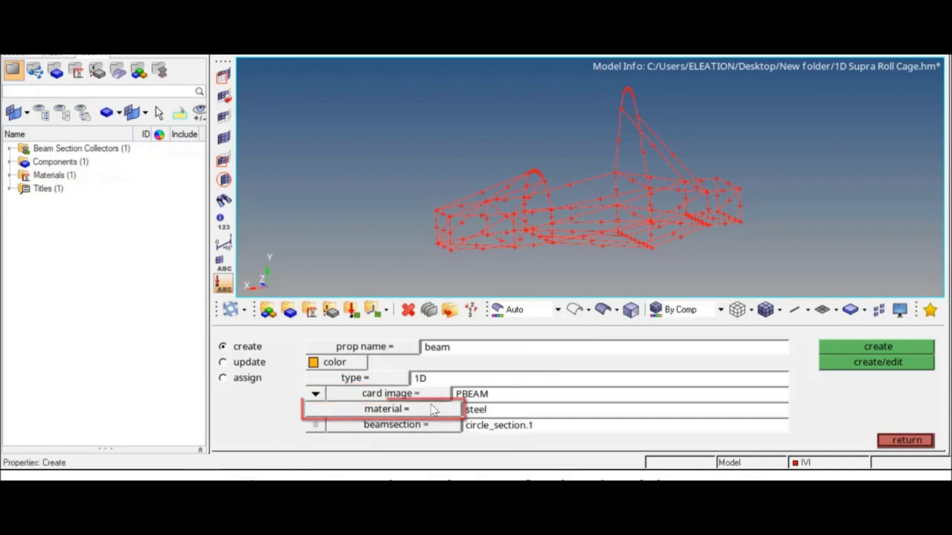
Assign steel material and tube_section.1 beam section, and create the beam property.
left_click(428, 413)
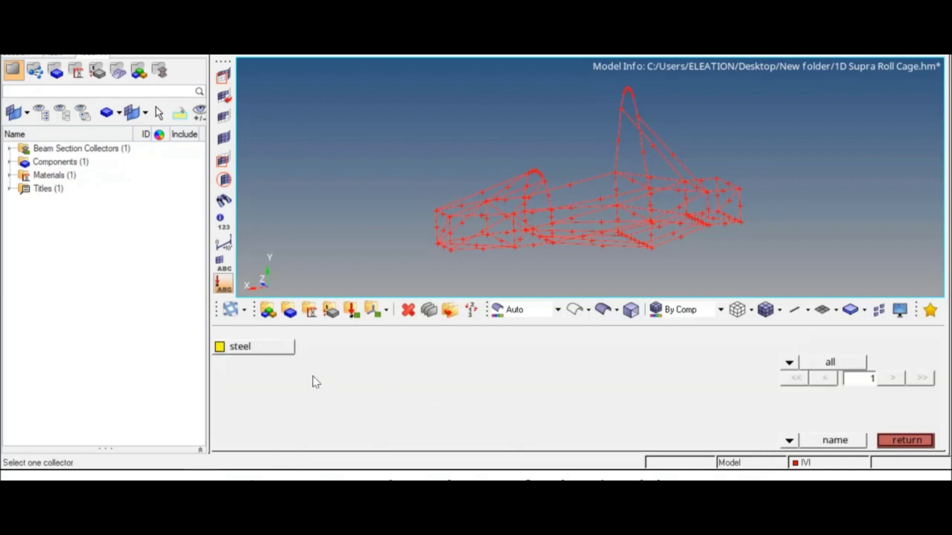
left_click(280, 349)
left_click(421, 428)
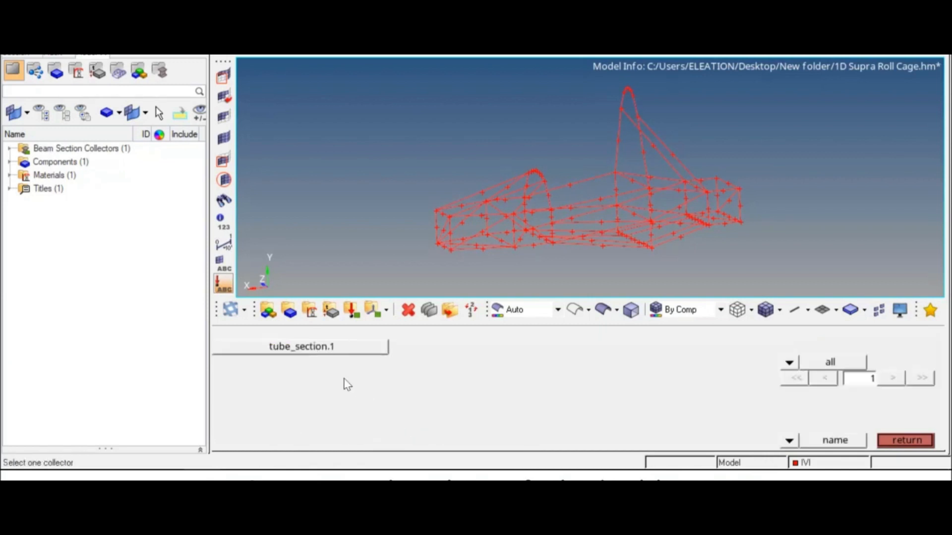
left_click(329, 349)
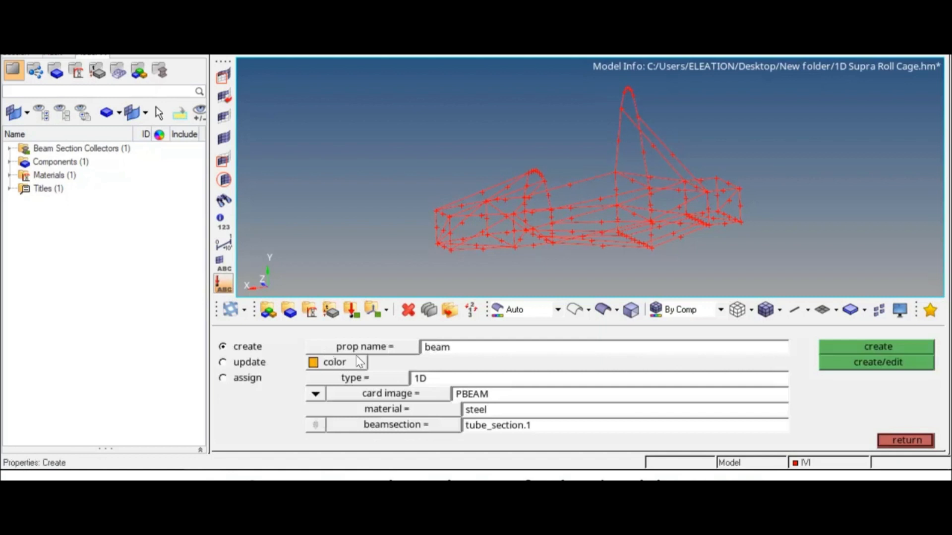
left_click(824, 347)
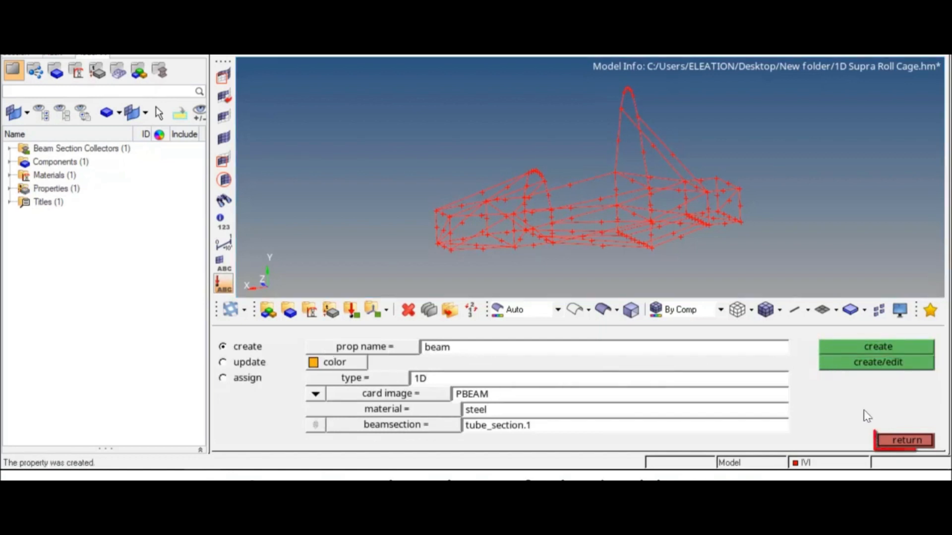
left_click(893, 441)
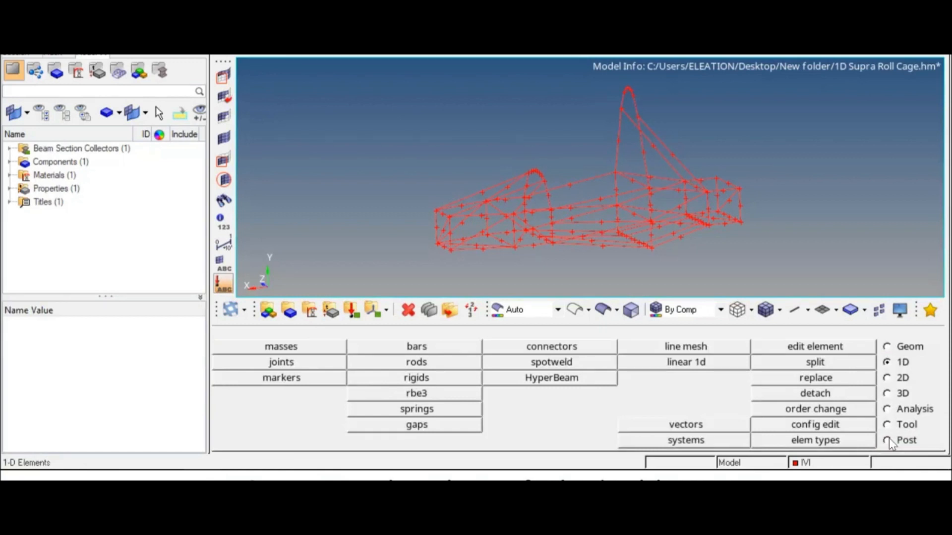
Select the IVI component for updating in the Components panel.
left_click(295, 314)
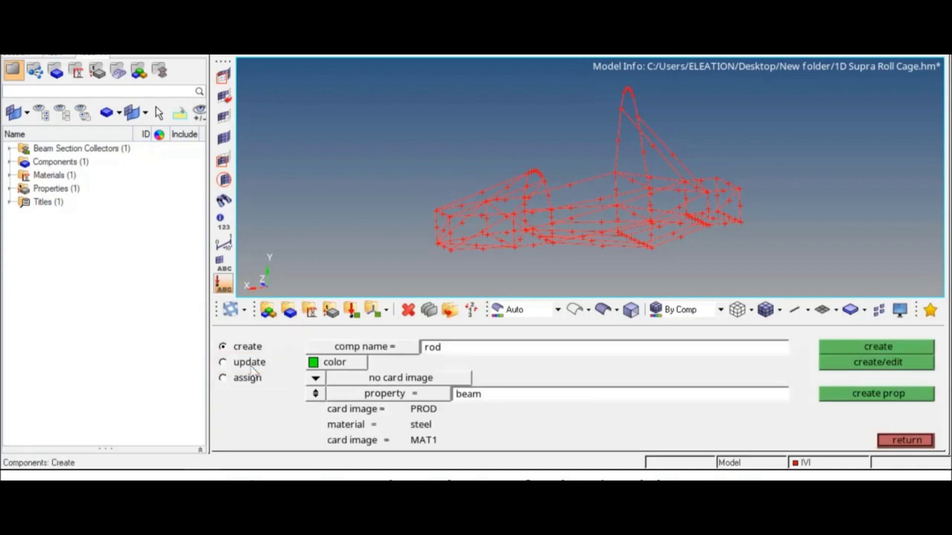
left_click(223, 362)
left_click(378, 349)
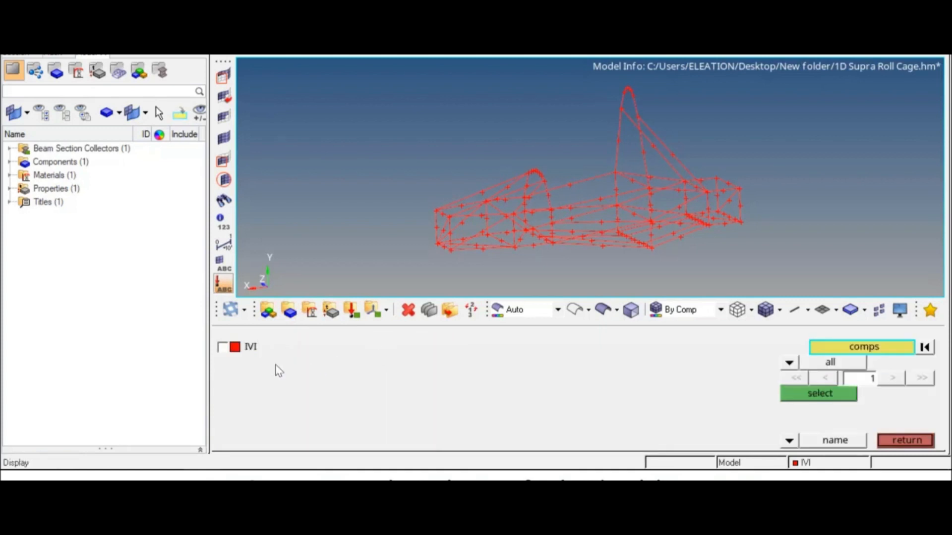
left_click(222, 347)
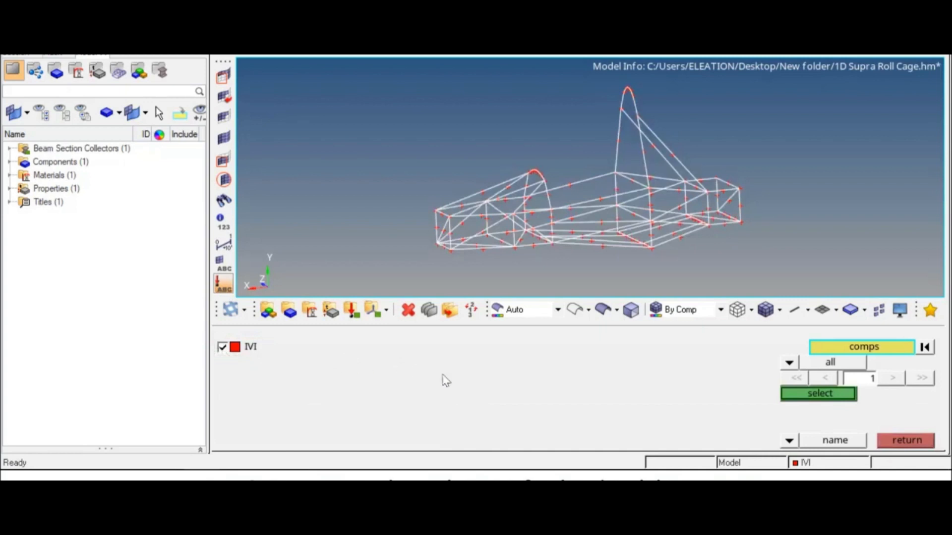
left_click(819, 394)
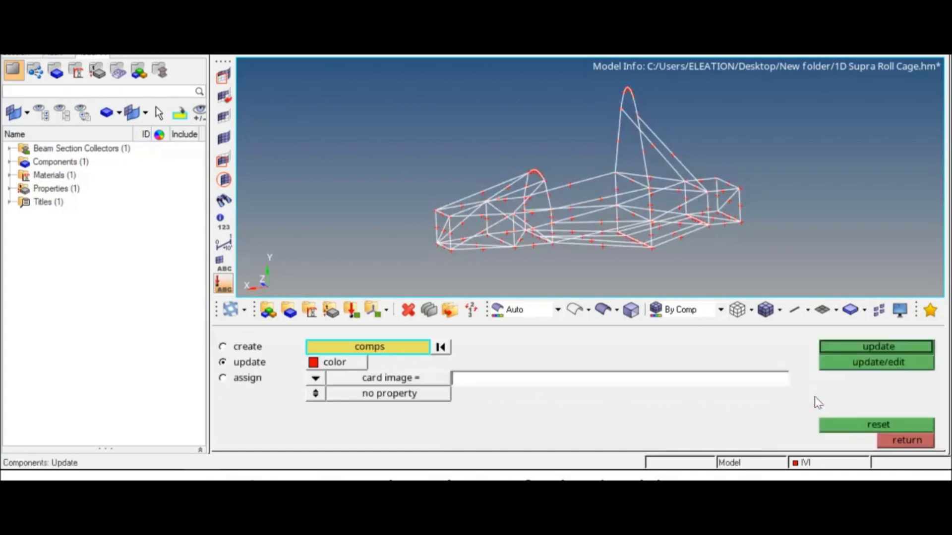
Give IVI no card image and the beam property, and apply the update.
left_click(314, 382)
left_click(313, 395)
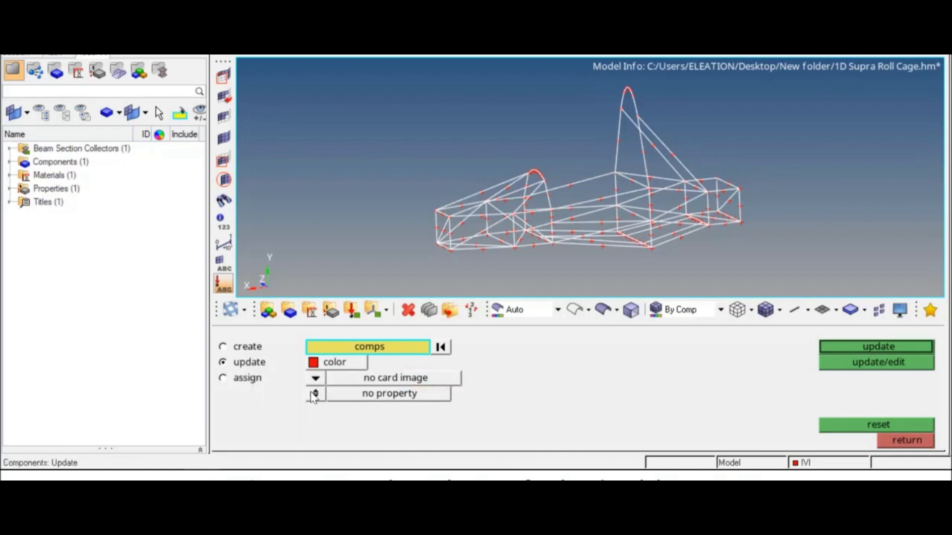
left_click(316, 395)
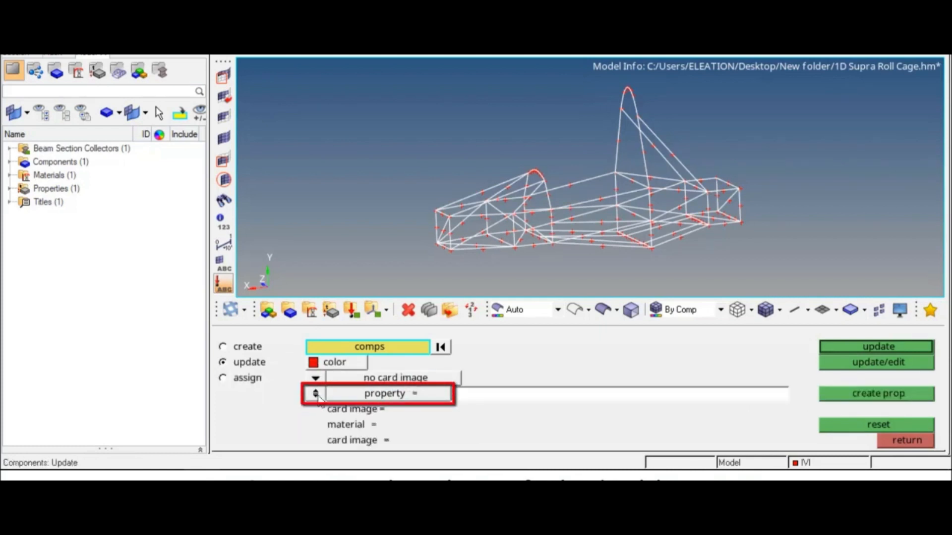
left_click(375, 395)
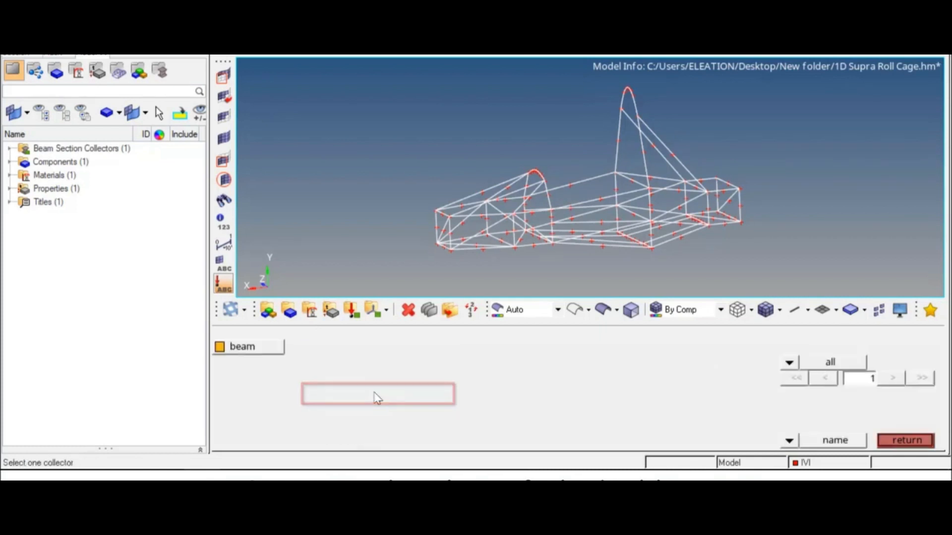
left_click(279, 350)
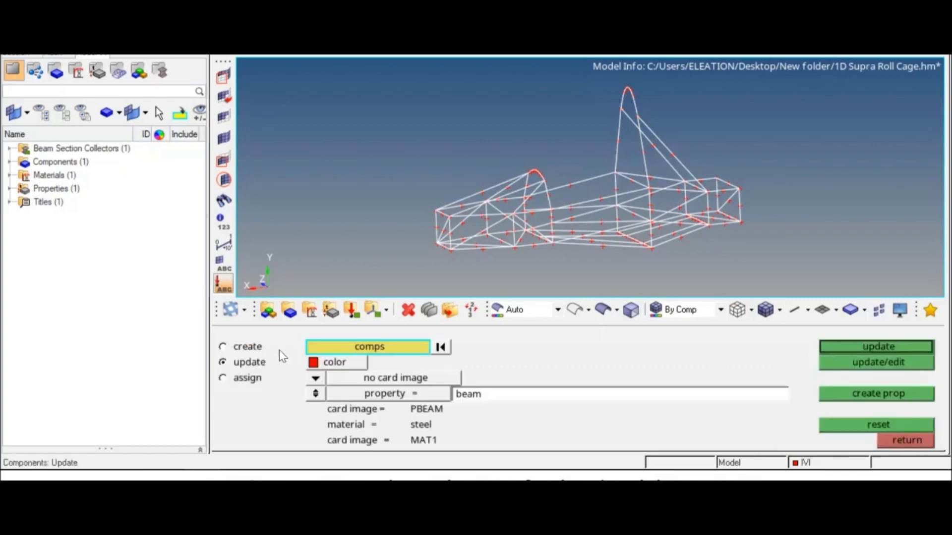
left_click(837, 347)
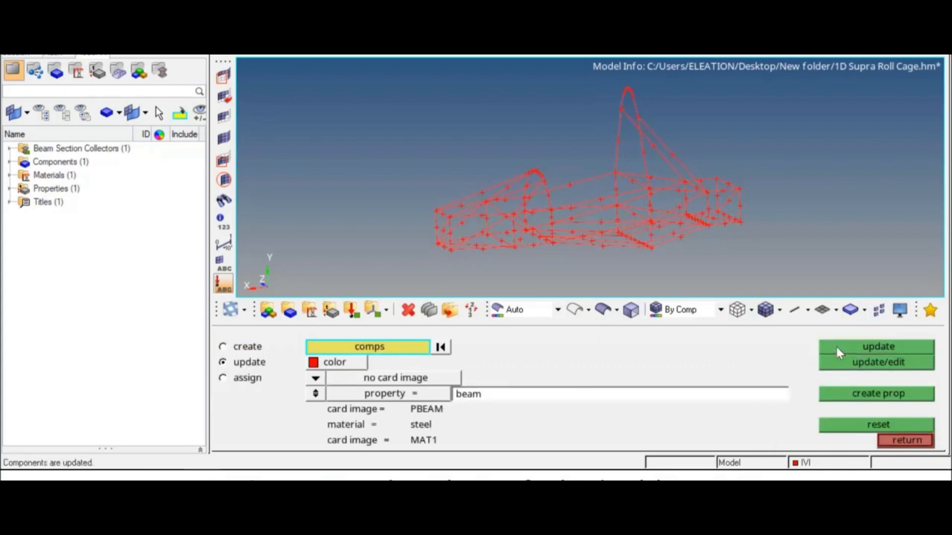
left_click(890, 447)
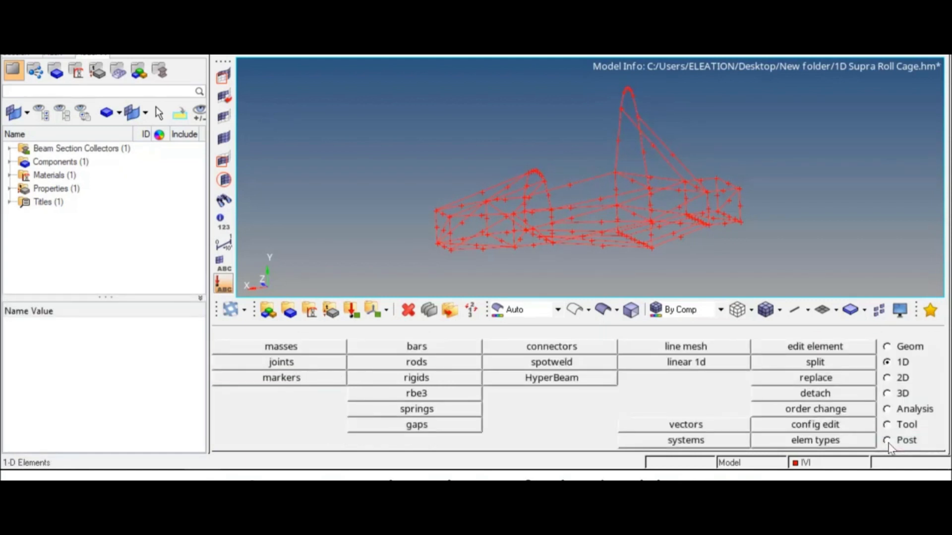
Set the line mesh to produce bar2 elements with the beam property.
left_click(733, 351)
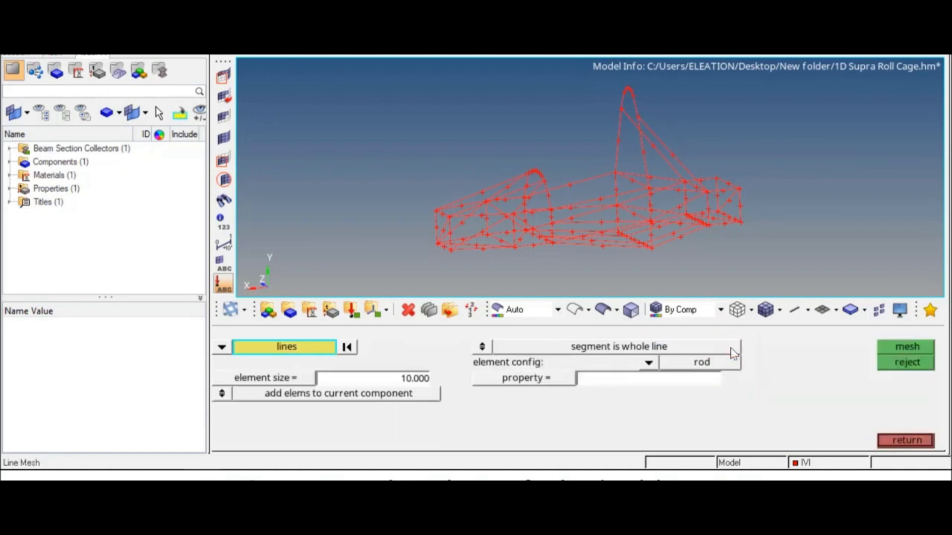
left_click(648, 363)
left_click(663, 366)
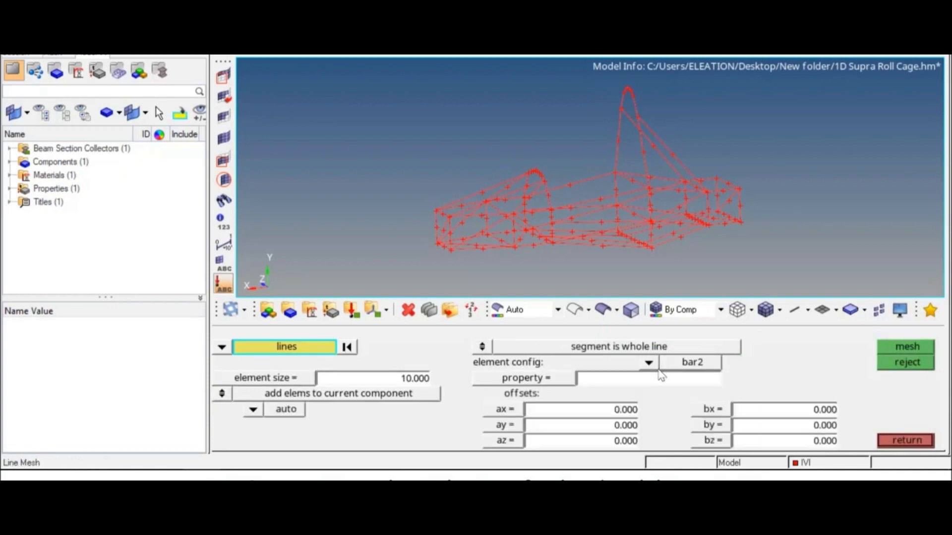
left_click(544, 385)
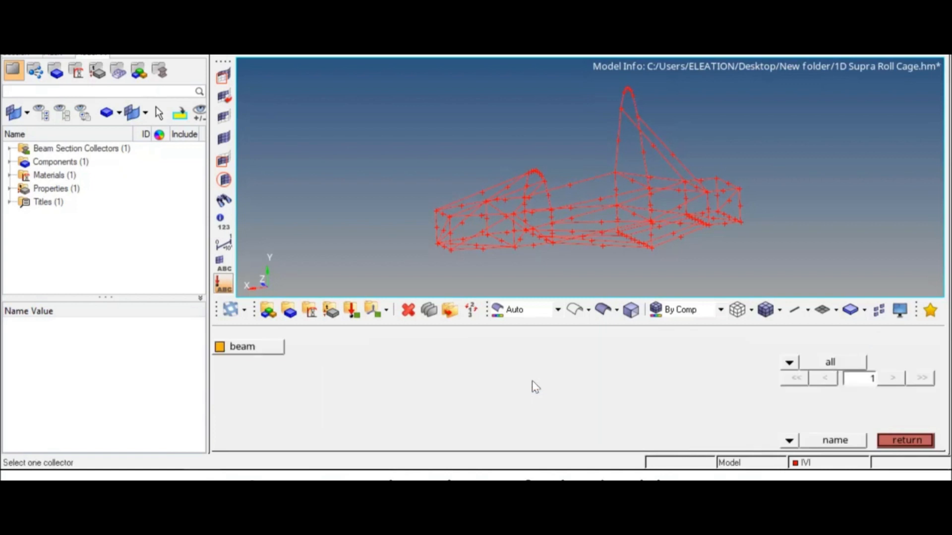
left_click(276, 349)
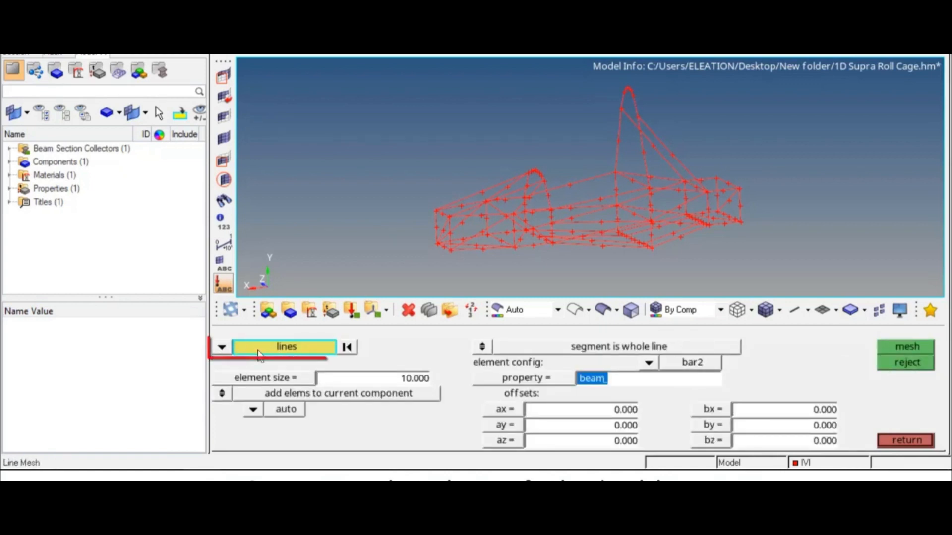
Mesh all 88 displayed lines at element size 50.
left_click(254, 348)
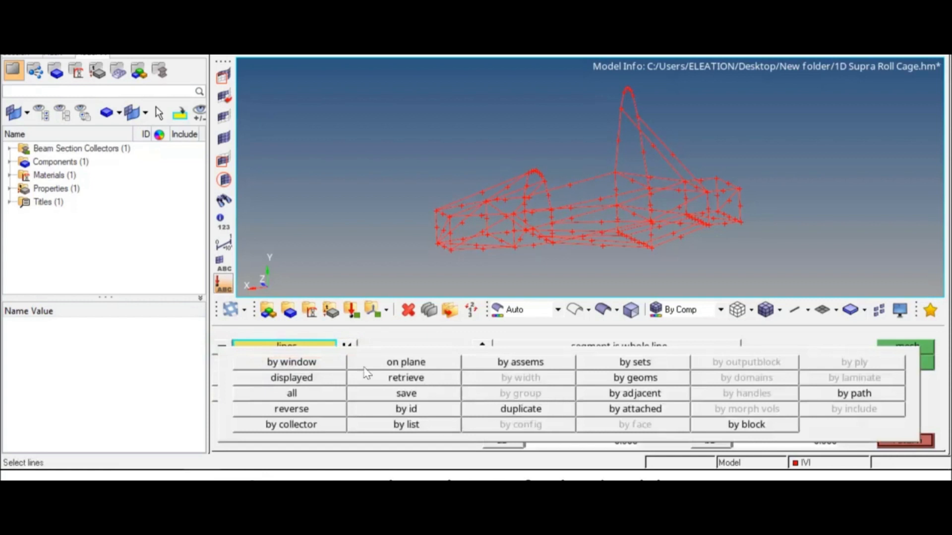
left_click(317, 380)
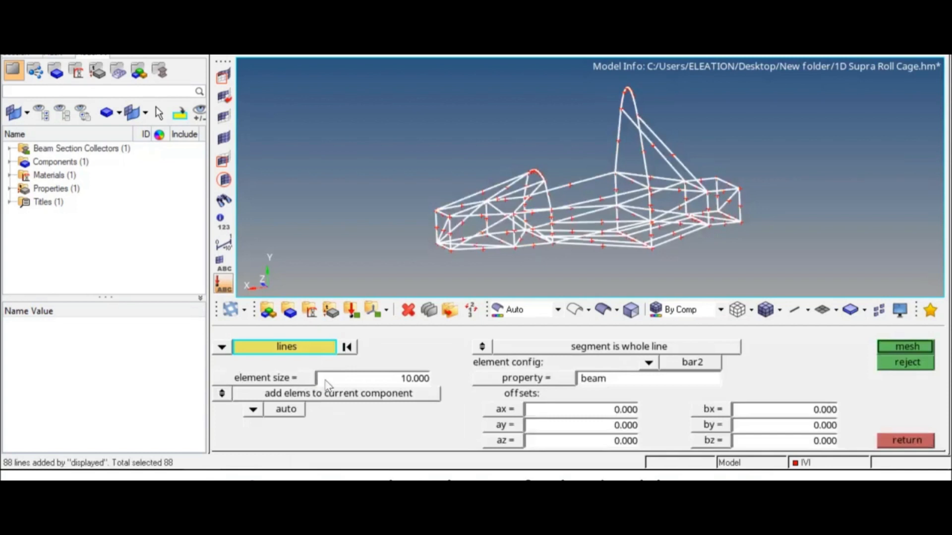
left_click(414, 379)
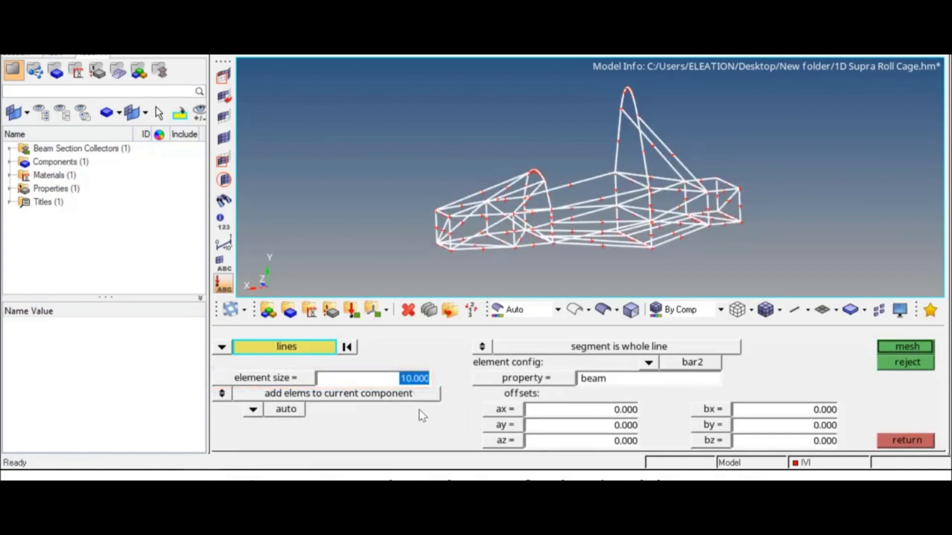
type("50")
key("Return")
left_click(880, 353)
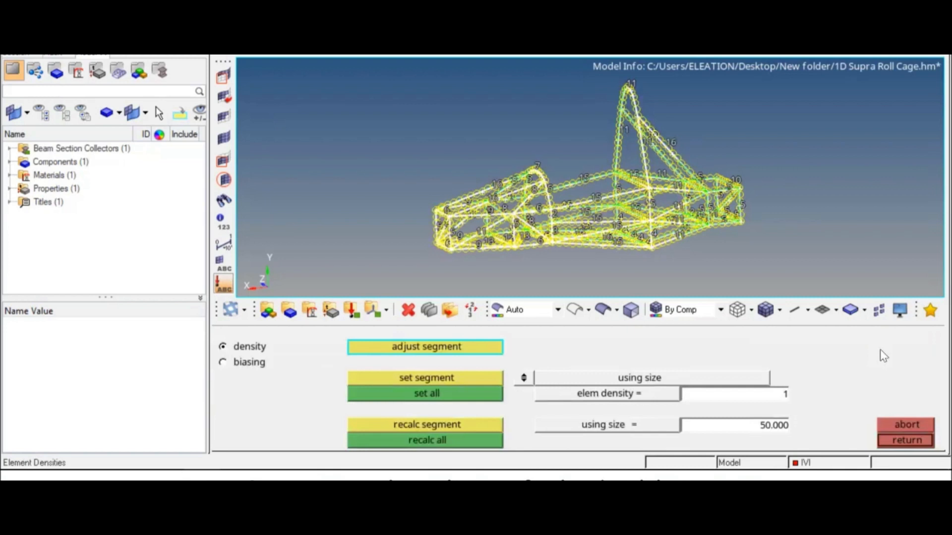
left_click(900, 446)
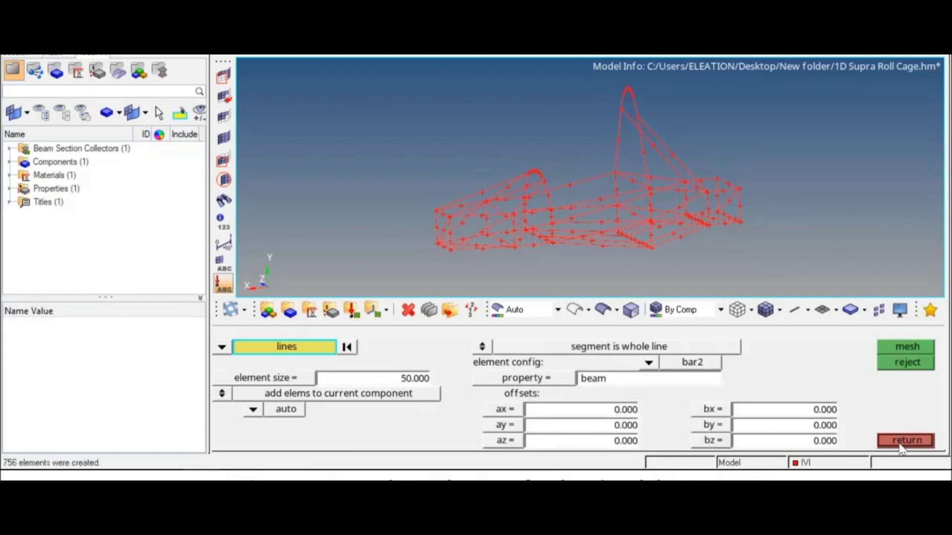
left_click(901, 446)
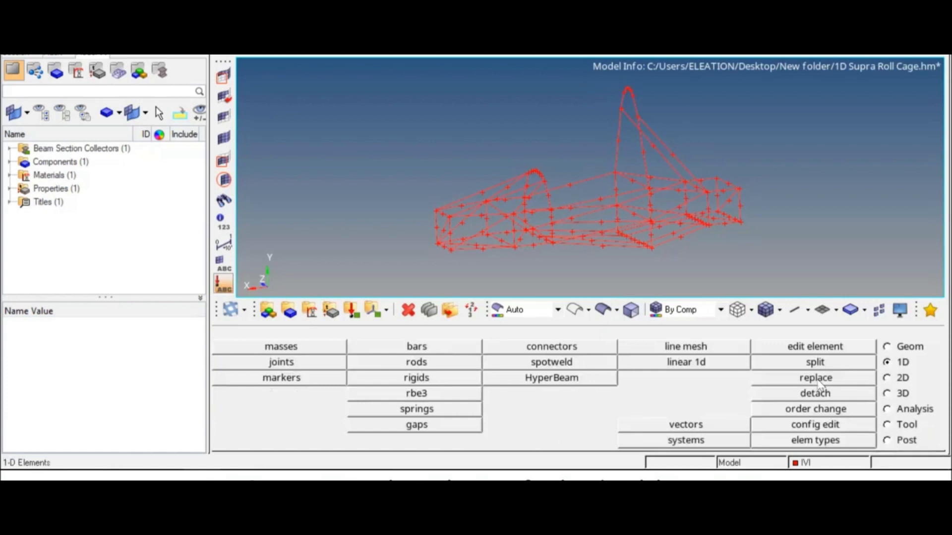
In the Model browser, toggle IVI's geometry off and back on, then hide its elements.
left_click_drag(590, 196, 639, 216, "ctrl")
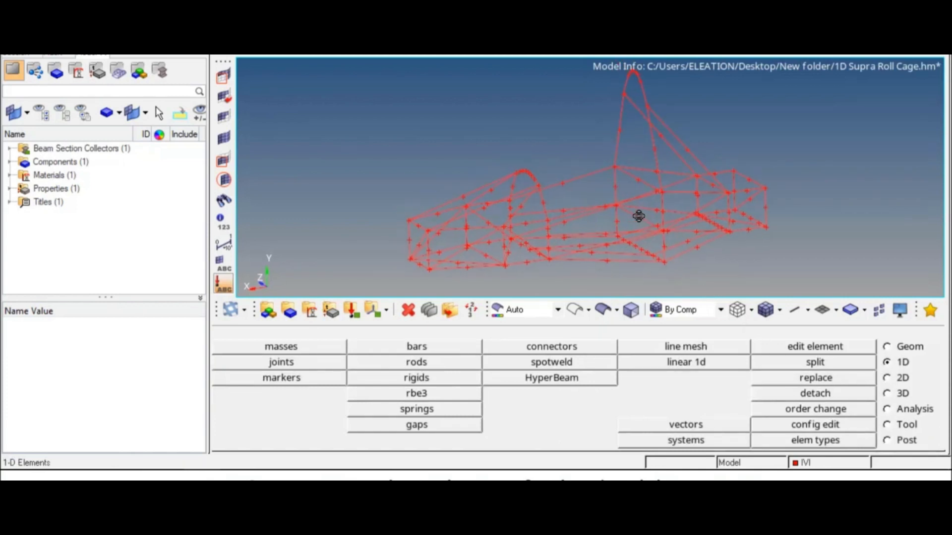
left_click(9, 162)
left_click(30, 176)
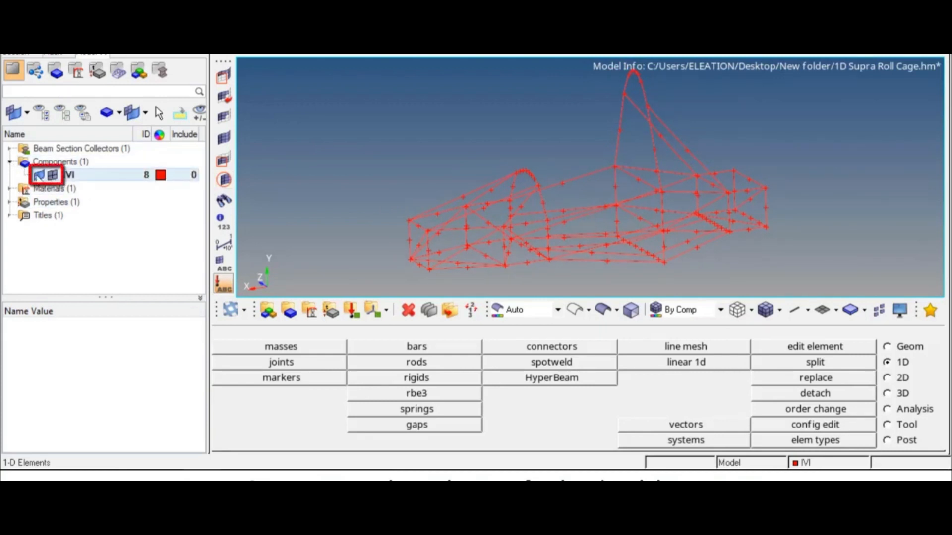
left_click(38, 175)
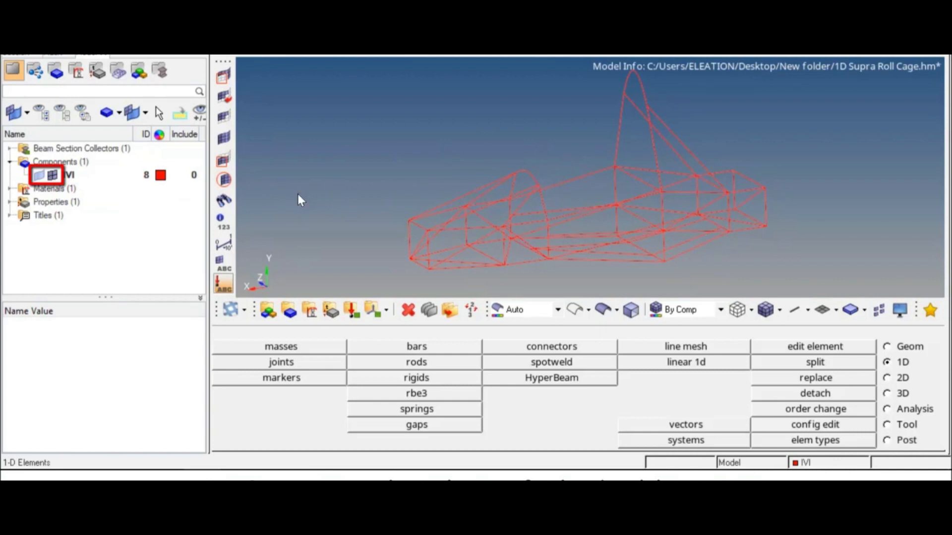
left_click(39, 176)
left_click(49, 175)
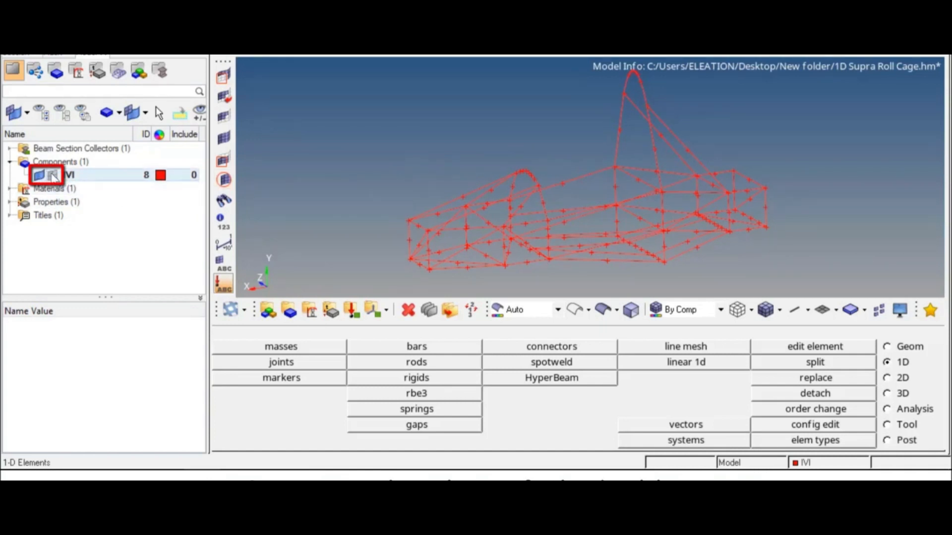
left_click(40, 175)
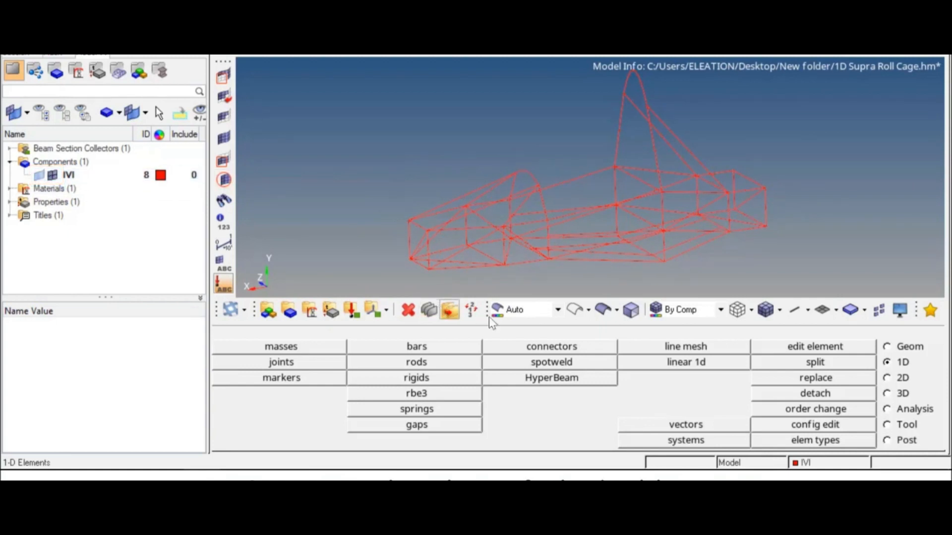
Create a load collector named eigrl with the EIGRL card image.
left_click(351, 311)
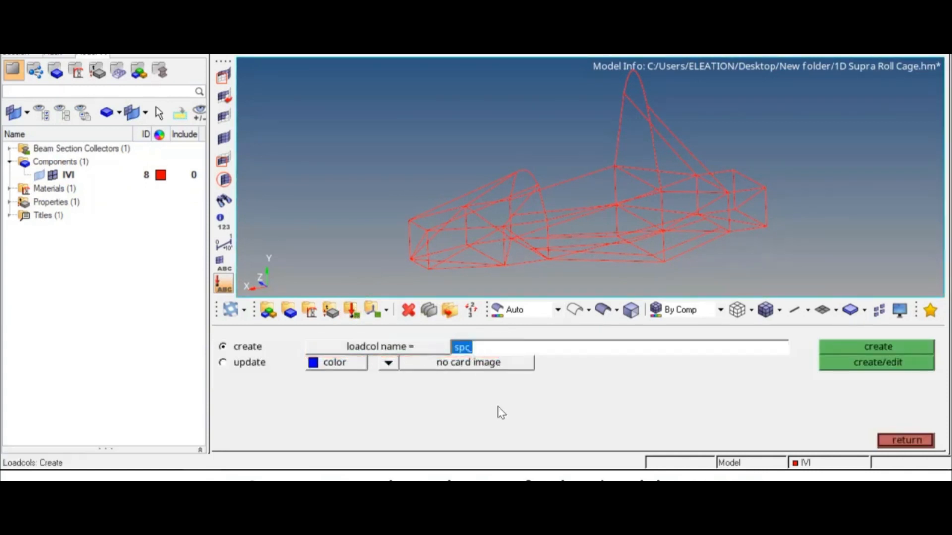
type("eigrl")
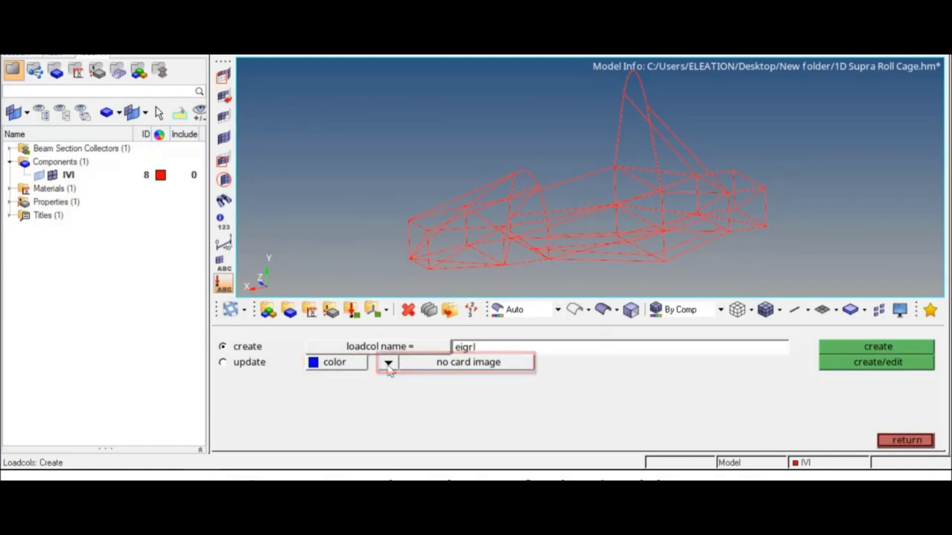
left_click(388, 364)
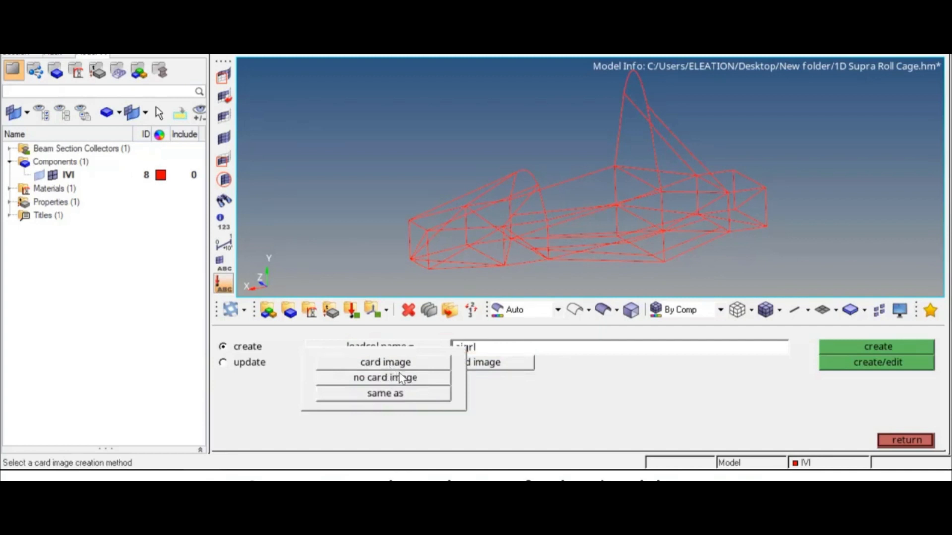
left_click(413, 367)
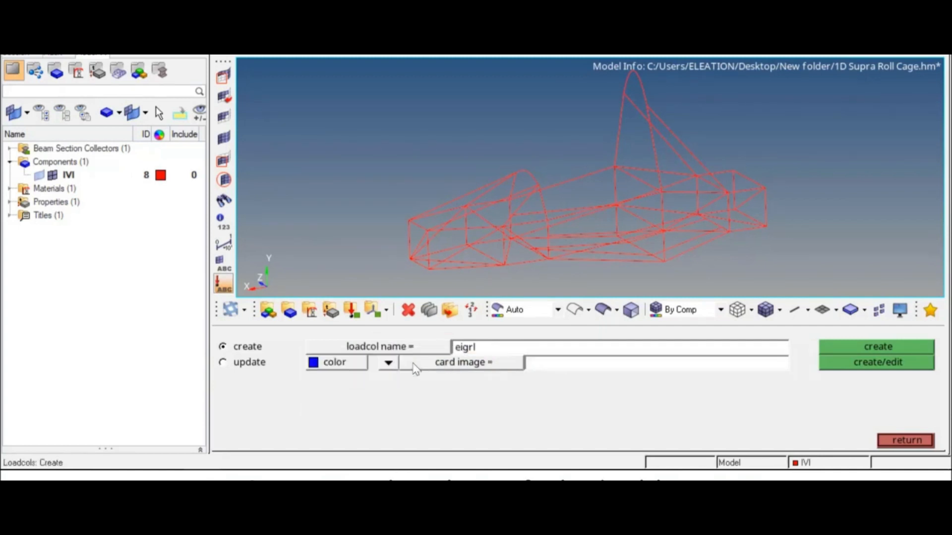
left_click(478, 368)
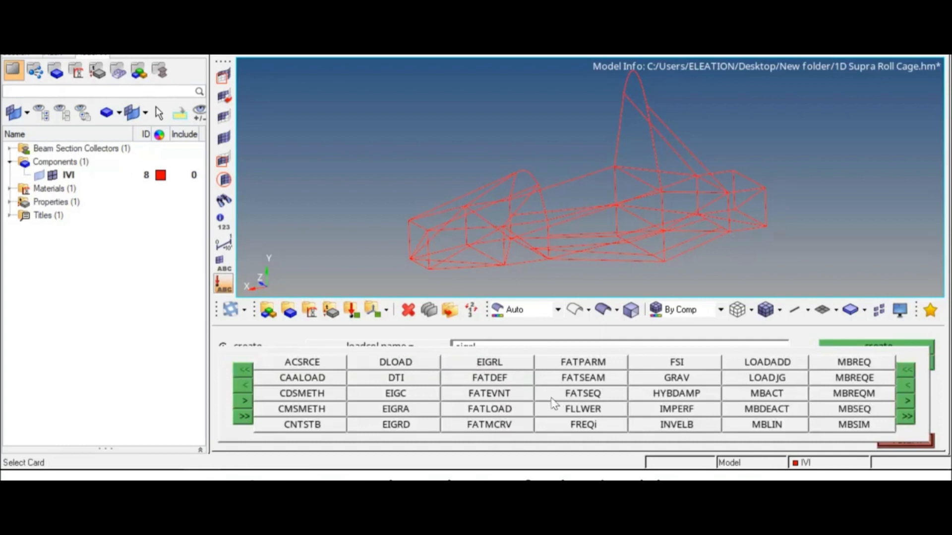
left_click(512, 368)
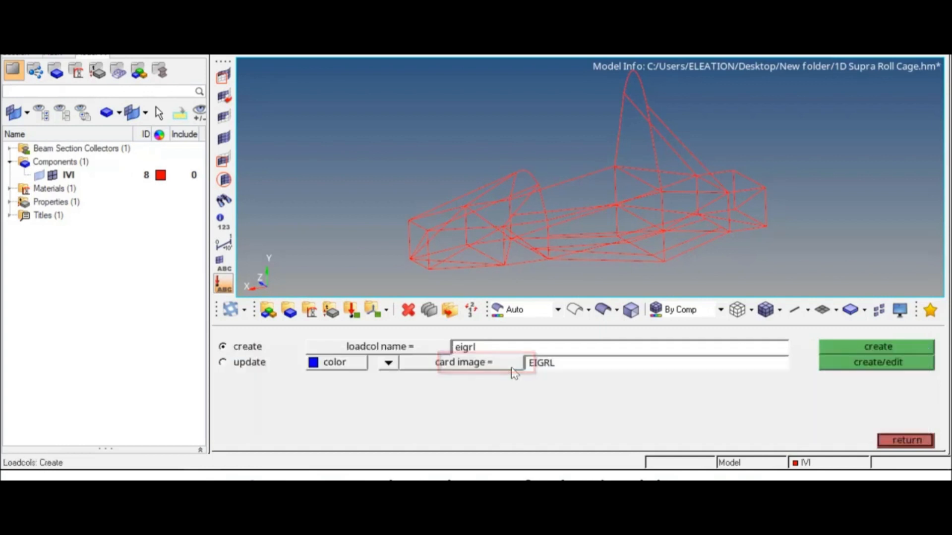
left_click(846, 366)
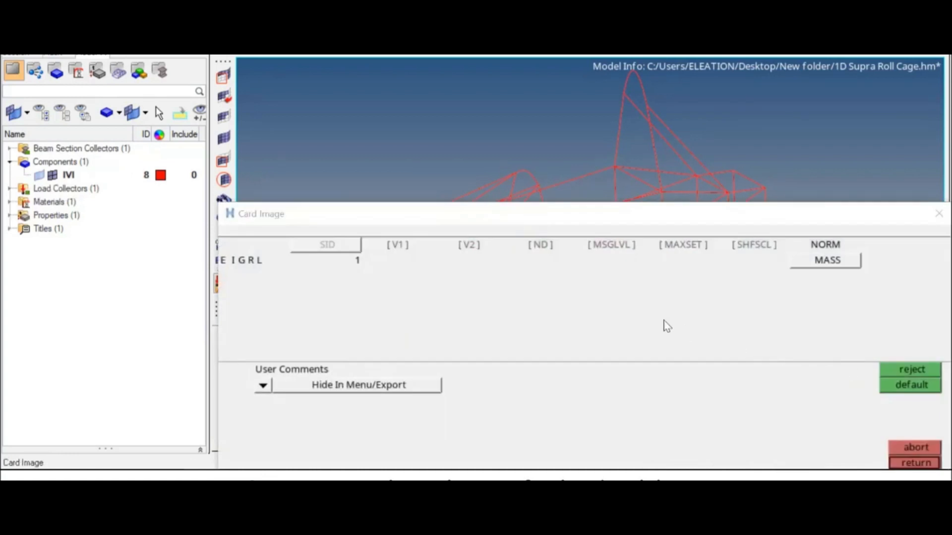
Set the EIGRL card to V1 0, V2 1000 and ND 12, then finish it.
left_click(398, 245)
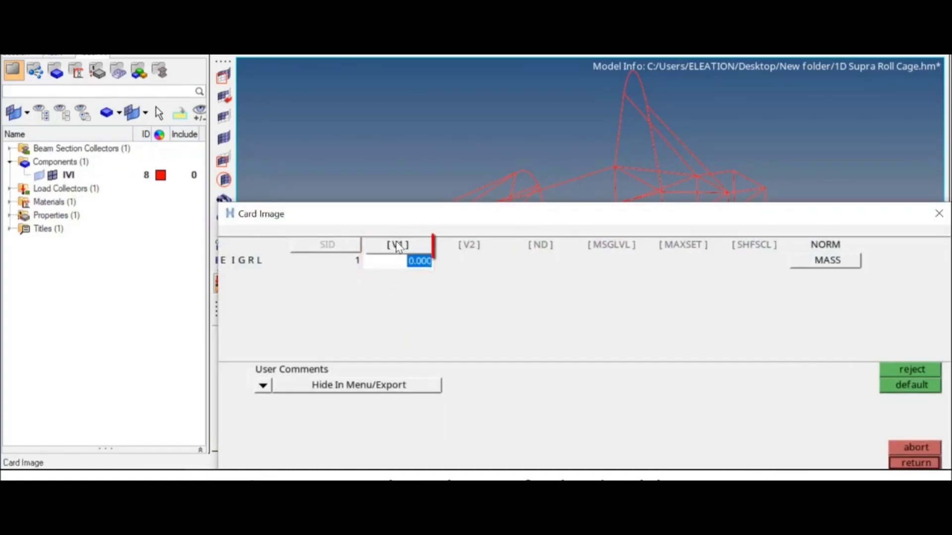
left_click(470, 246)
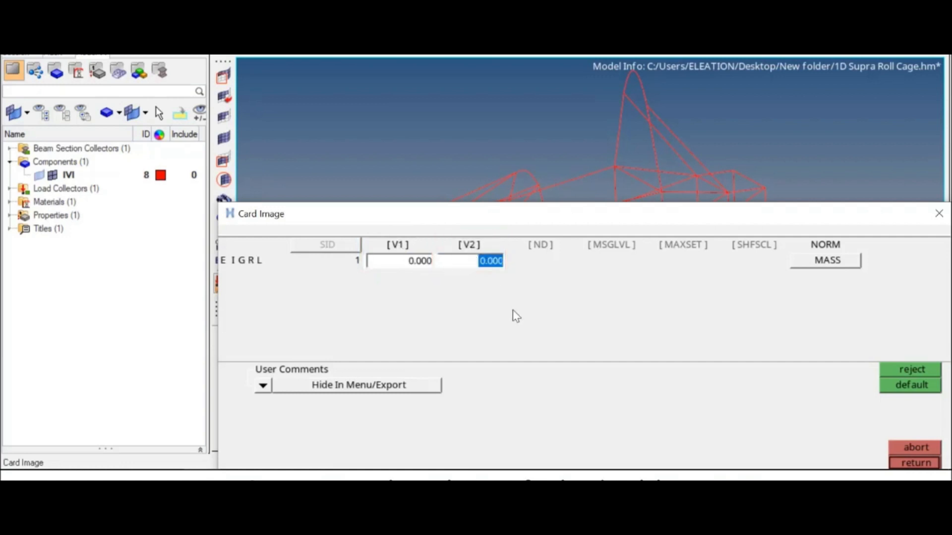
type("1000")
key("Return")
left_click(538, 246)
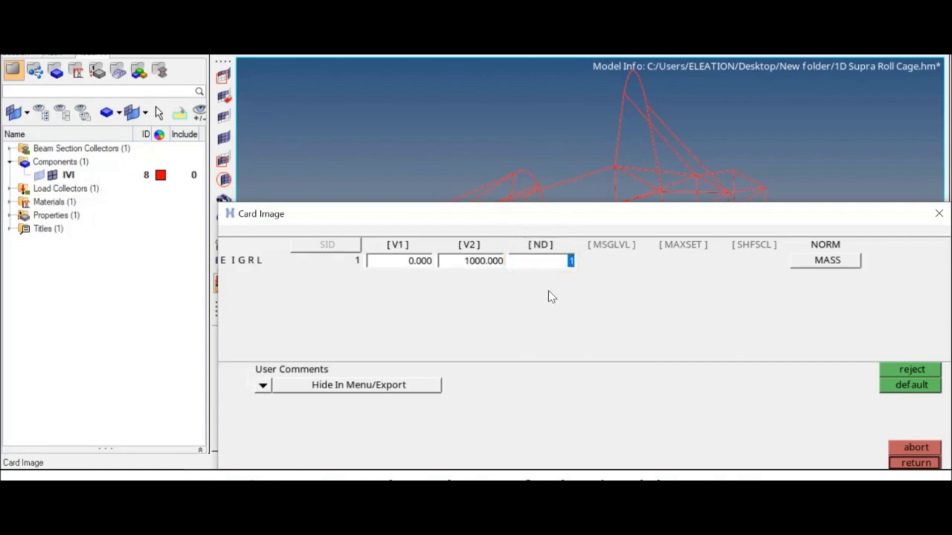
type("12")
key("Return")
left_click(916, 463)
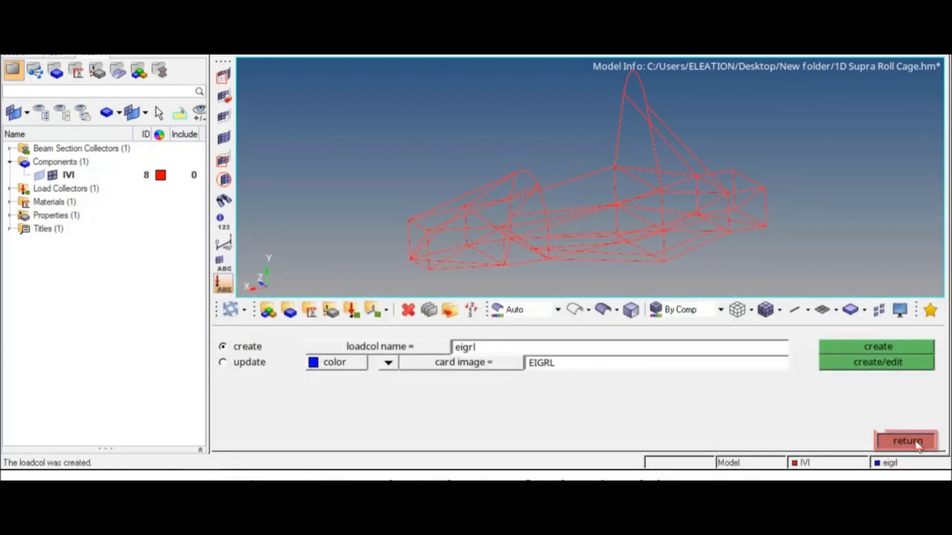
left_click(915, 445)
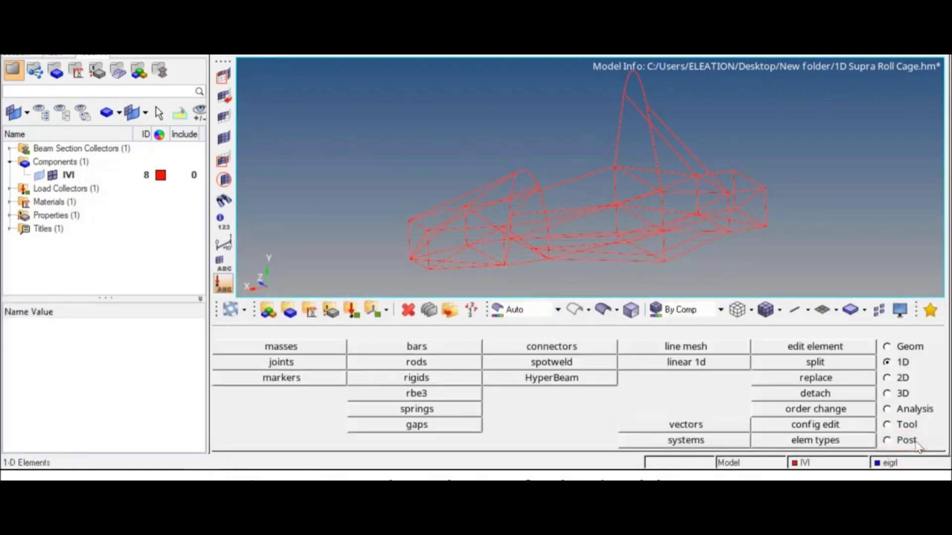
Start a new load step named free_free_run under Analysis > loadsteps.
left_click(907, 409)
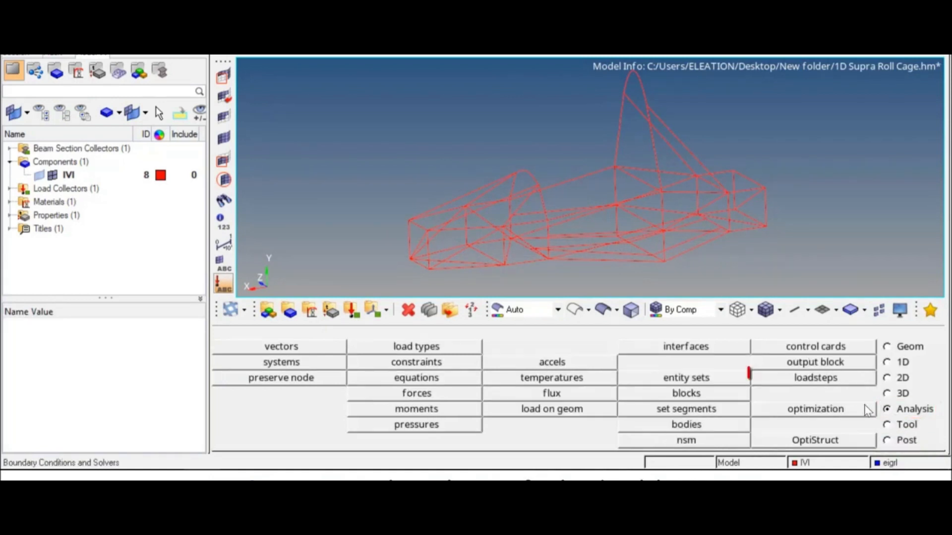
left_click(826, 384)
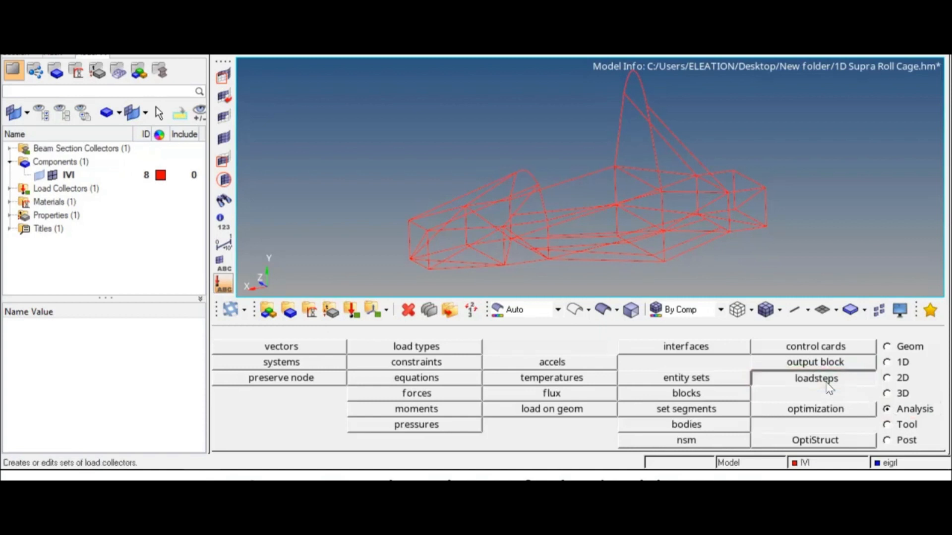
left_click(382, 353)
type("free_free_run_")
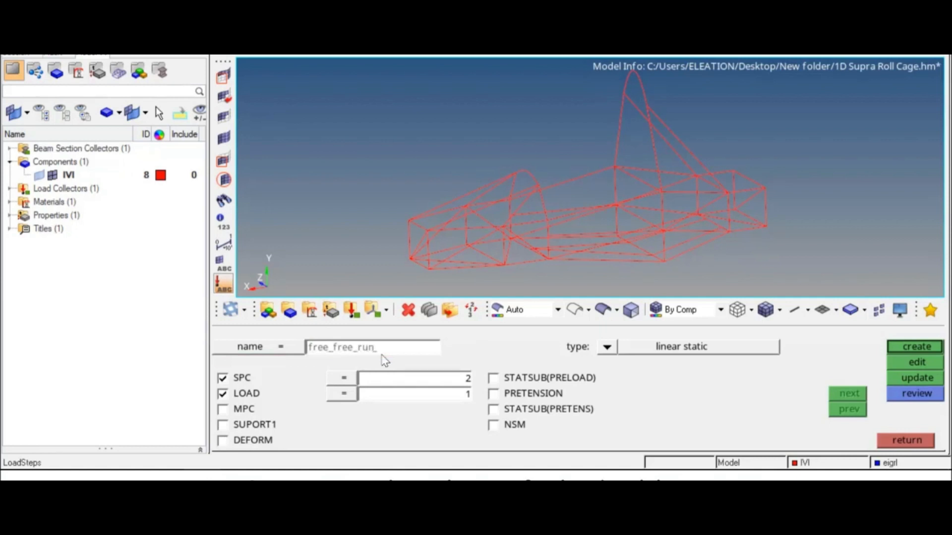
key("BackSpace")
Make it a normal modes load step without SPC, using eigrl for METHOD(STRUCT), and create it.
left_click(606, 347)
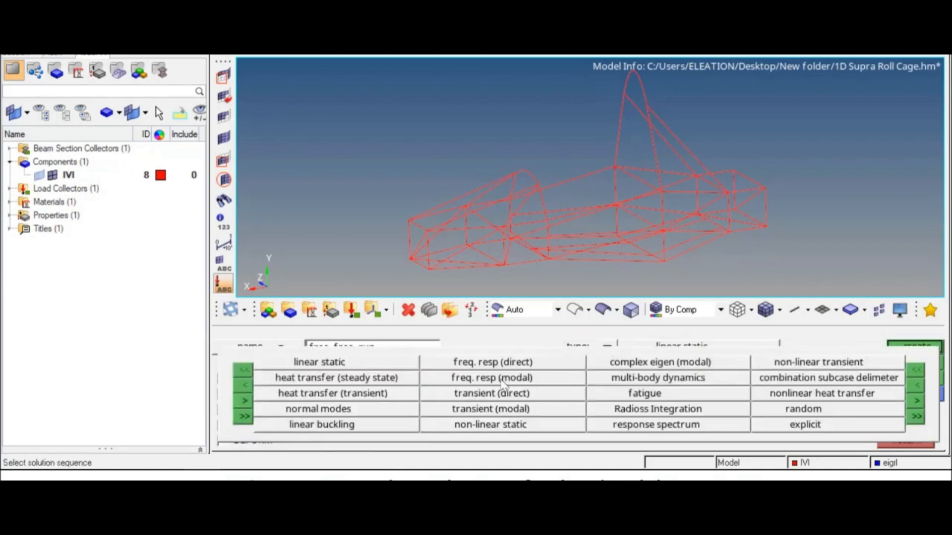
left_click(342, 410)
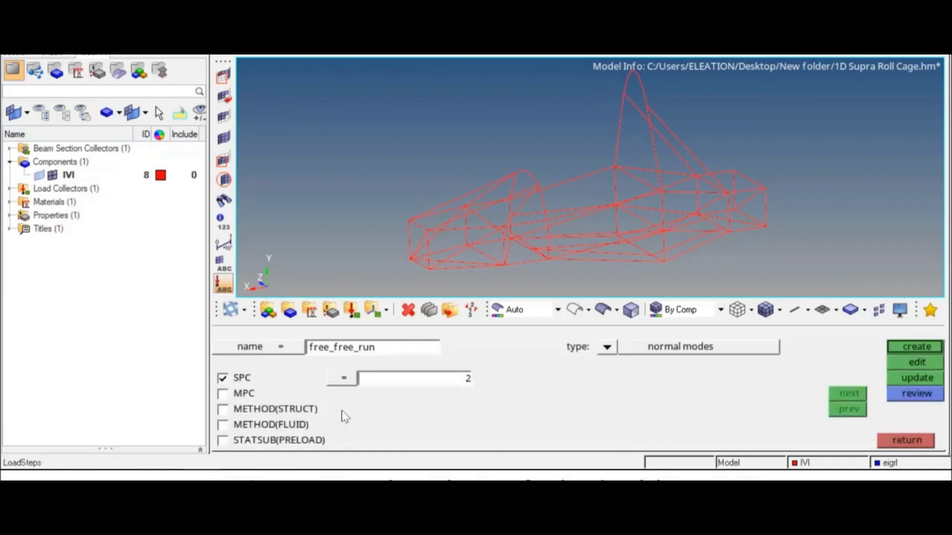
left_click(223, 379)
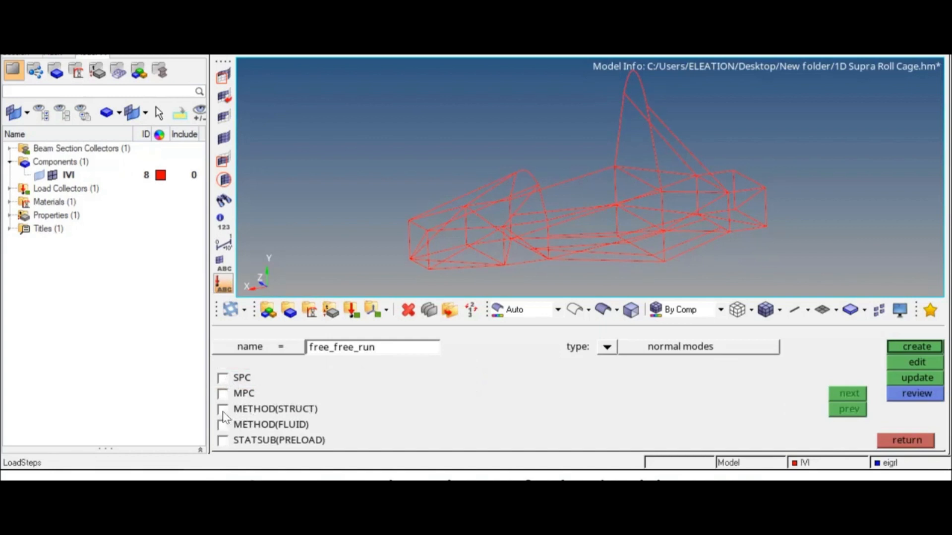
left_click(223, 410)
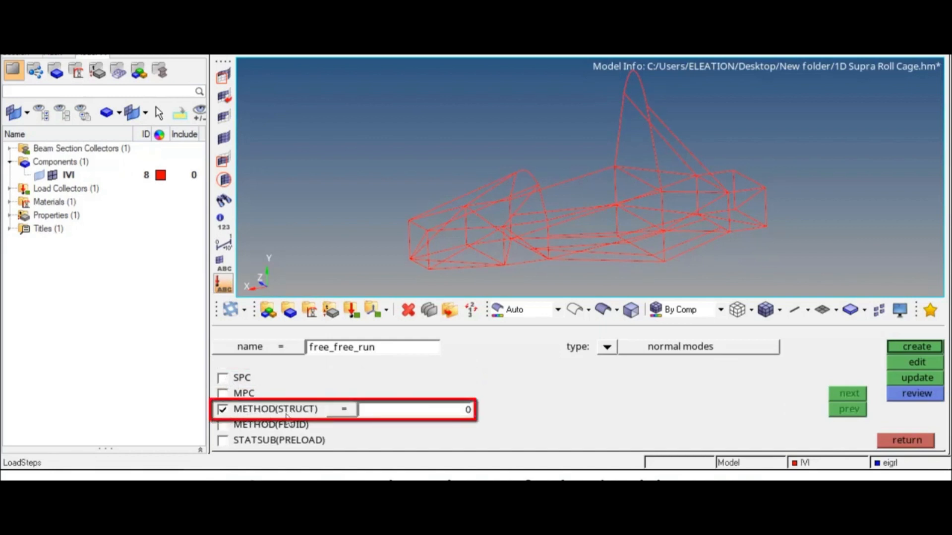
left_click(369, 416)
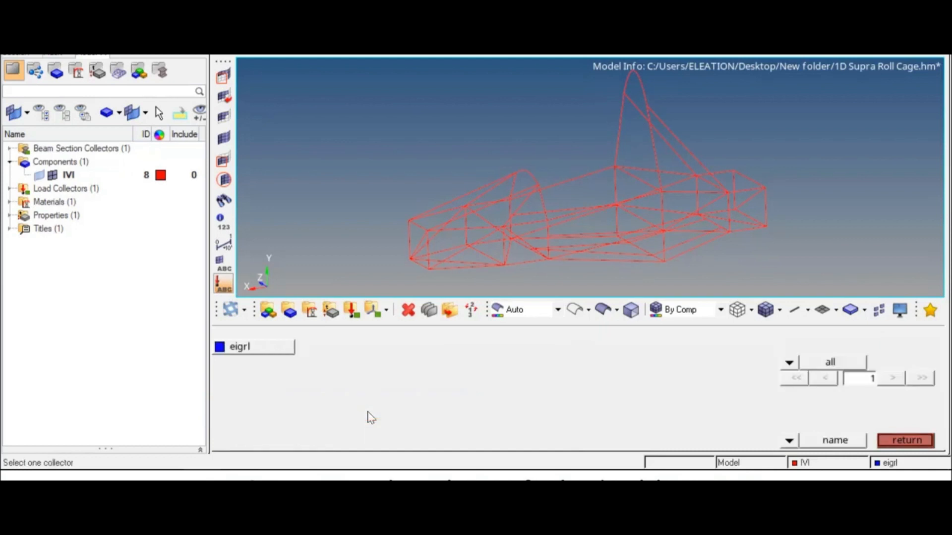
left_click(284, 349)
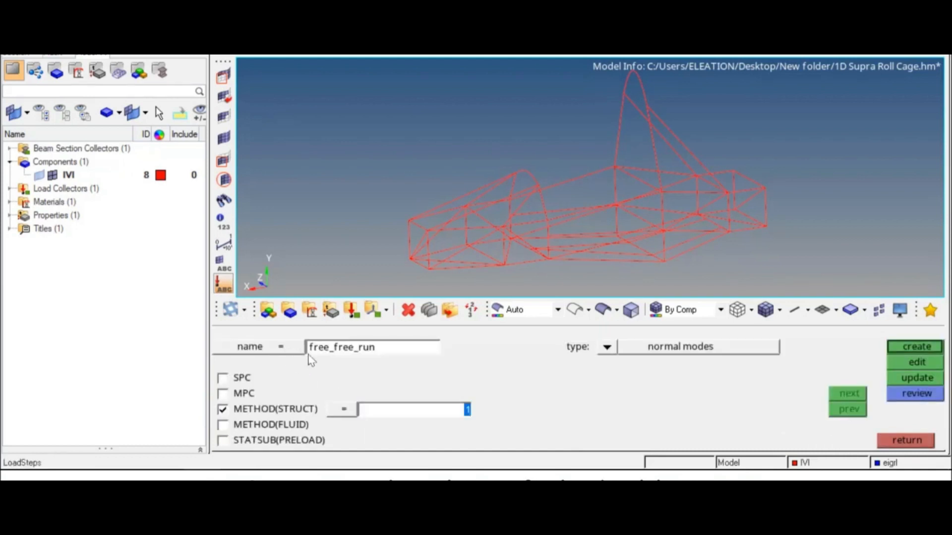
left_click(904, 348)
left_click(911, 443)
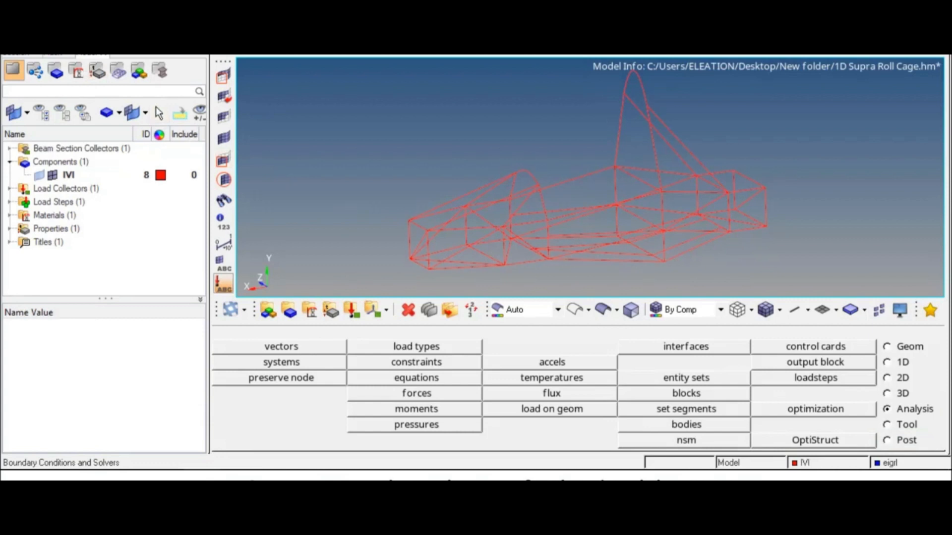
Save the model, run OptiStruct on 1D Supra Roll Cage.fem, and open the .h3d results.
key("ctrl+s")
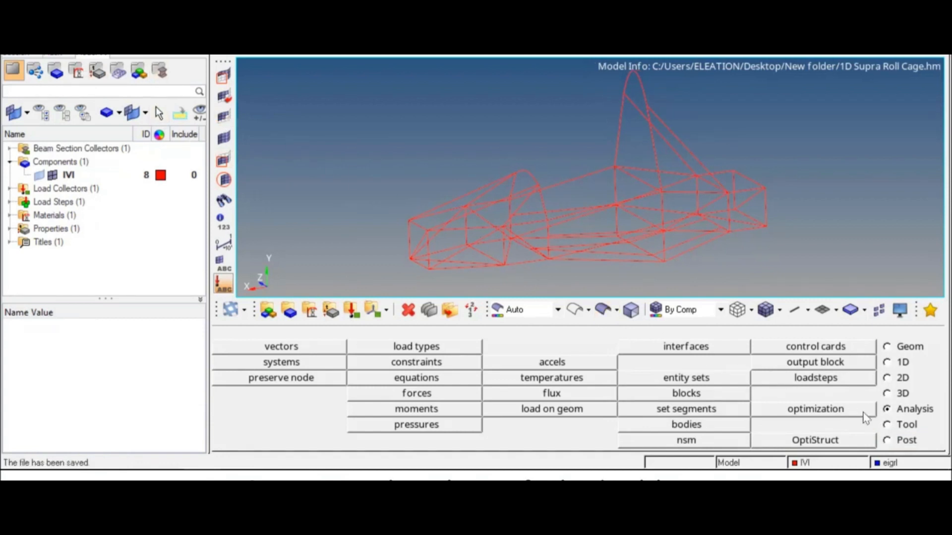
left_click(846, 439)
left_click(889, 348)
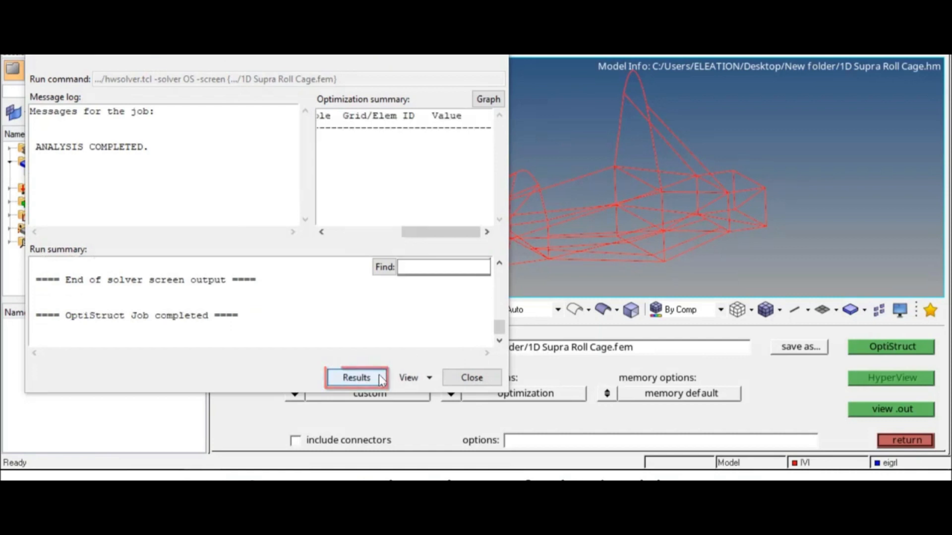
left_click(471, 379)
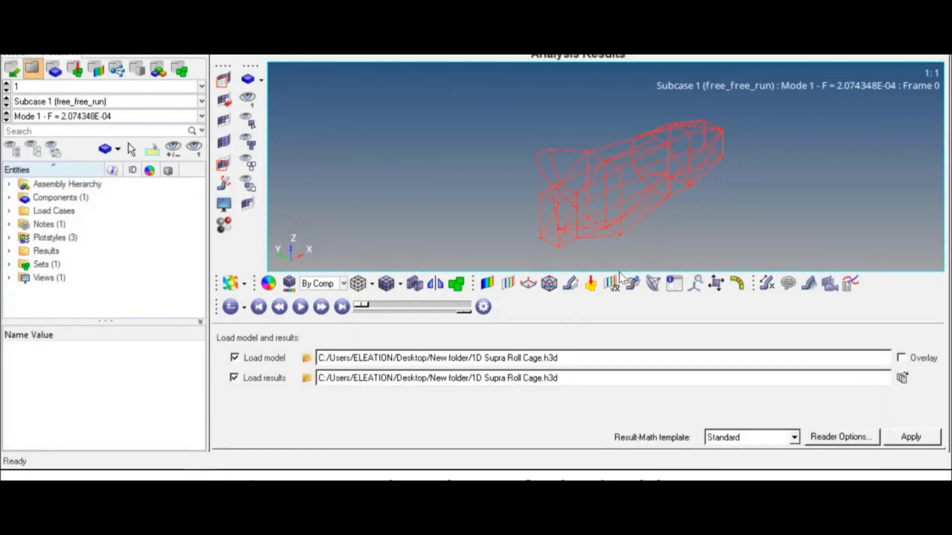
Apply an Eigen Mode (Mag) contour for Mode 1 to the roll cage and animate the mode shape.
left_click_drag(599, 182, 593, 163, "ctrl")
right_click_drag(593, 164, 629, 197, "ctrl")
scroll(628, 185, "up", 1, "ctrl")
scroll(627, 191, "up", 1, "ctrl")
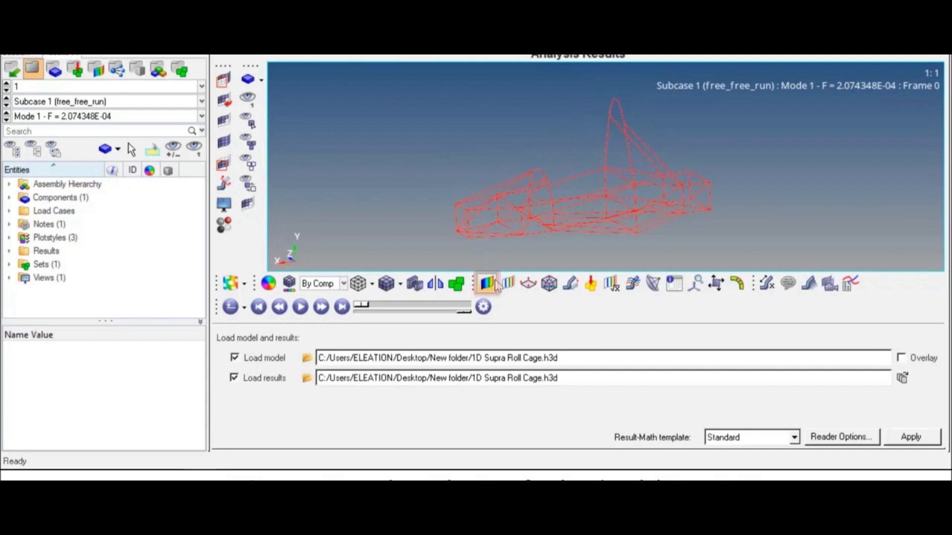
left_click(488, 284)
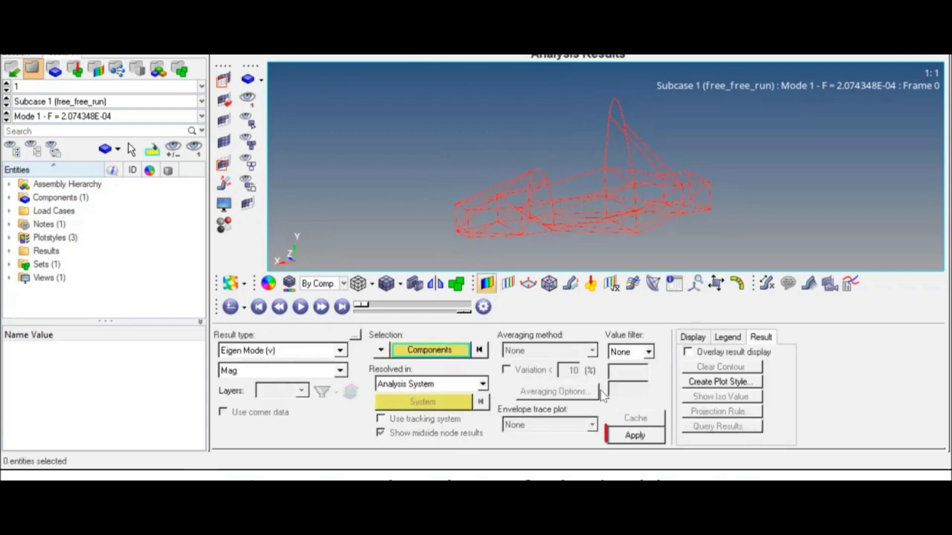
left_click(635, 436)
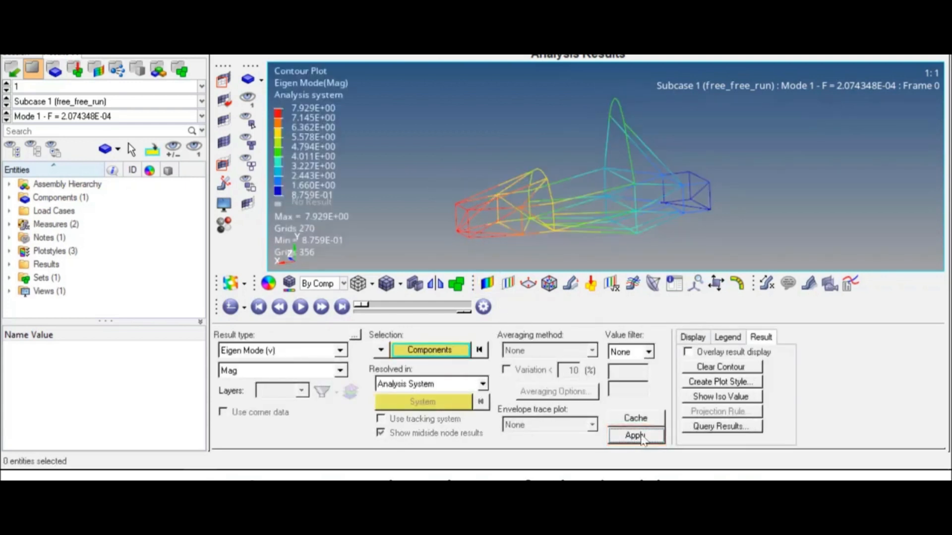
left_click_drag(614, 132, 612, 127, "ctrl")
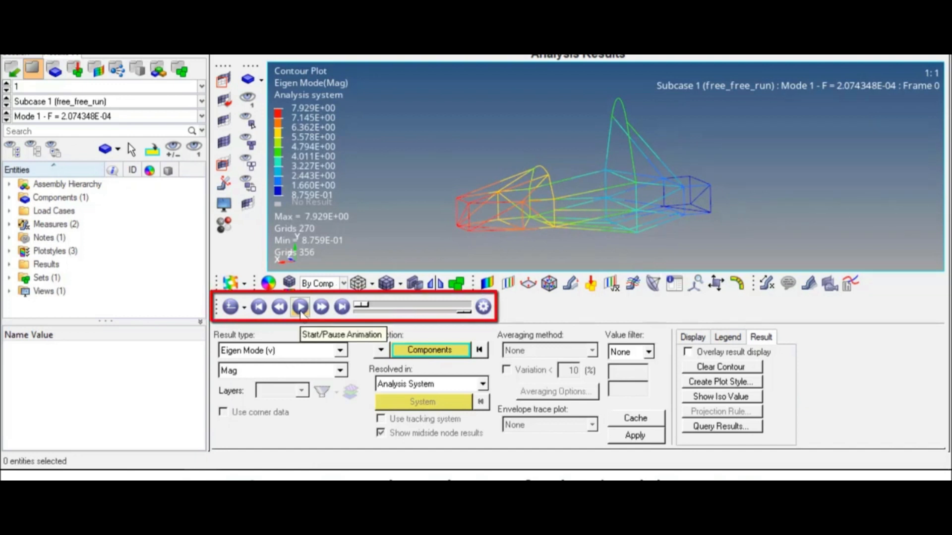
left_click(300, 307)
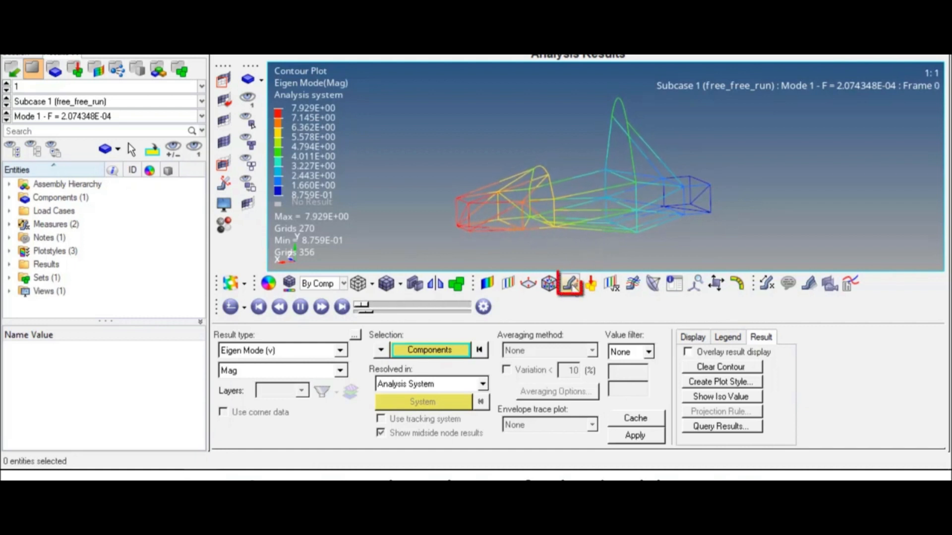
Scale the animated Mode 1 deformation uniformly by a factor of 10.
left_click(572, 285)
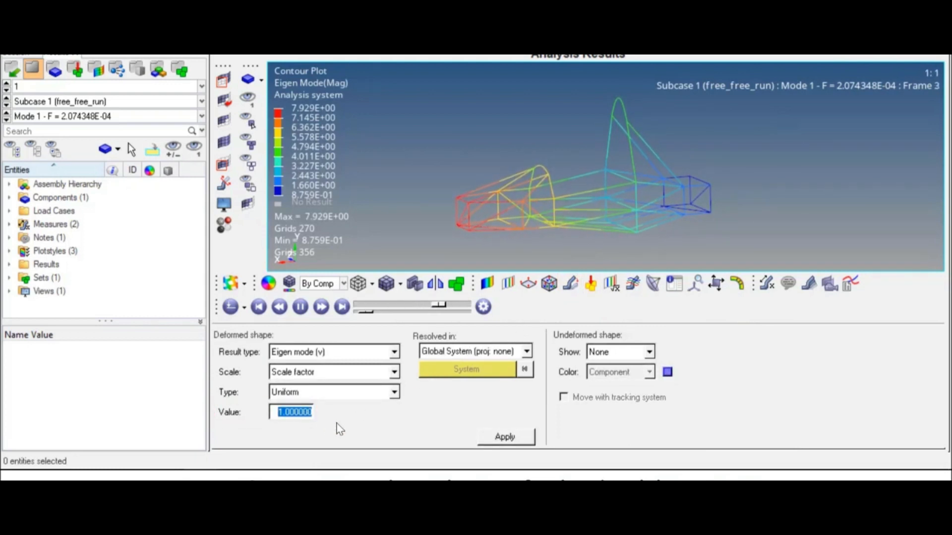
type("10")
left_click(503, 437)
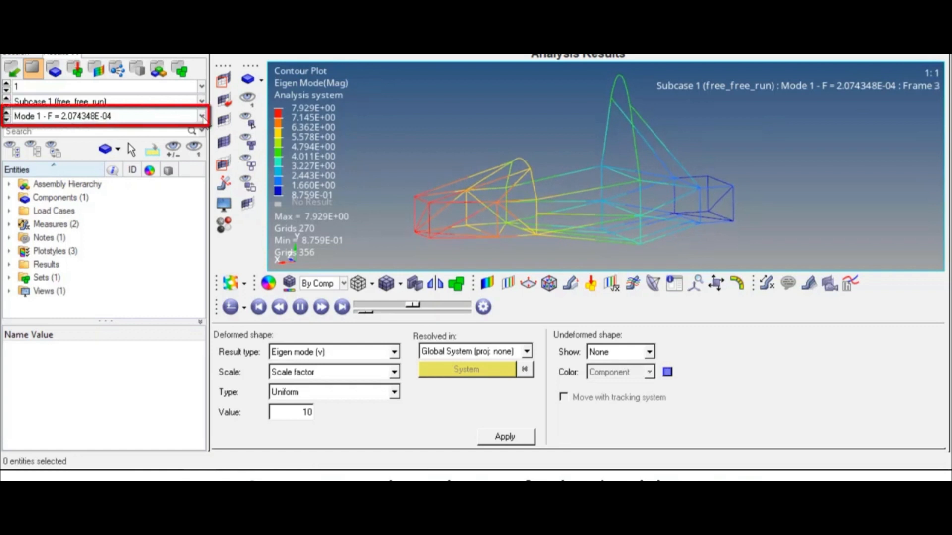
Step through the roll cage's computed modes from Mode 2 to Mode 7.
left_click(202, 117)
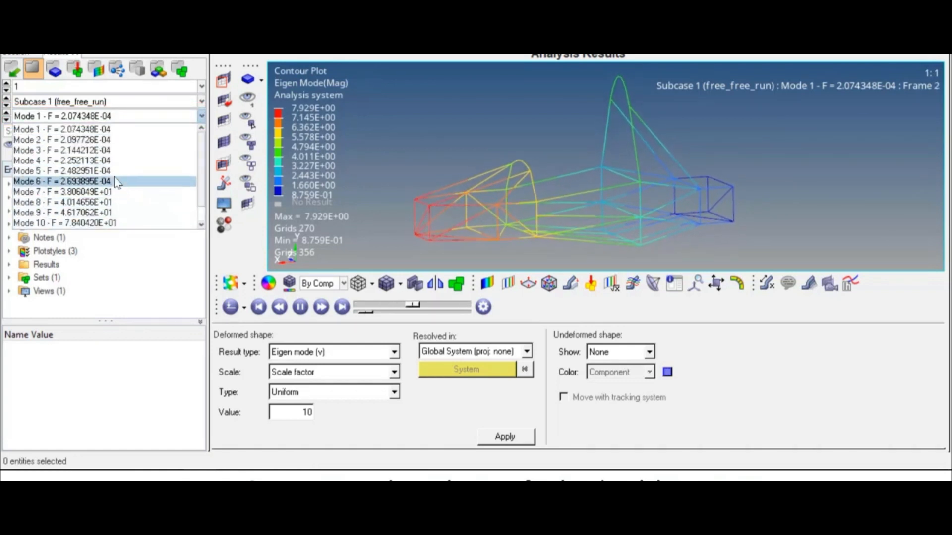
left_click(116, 141)
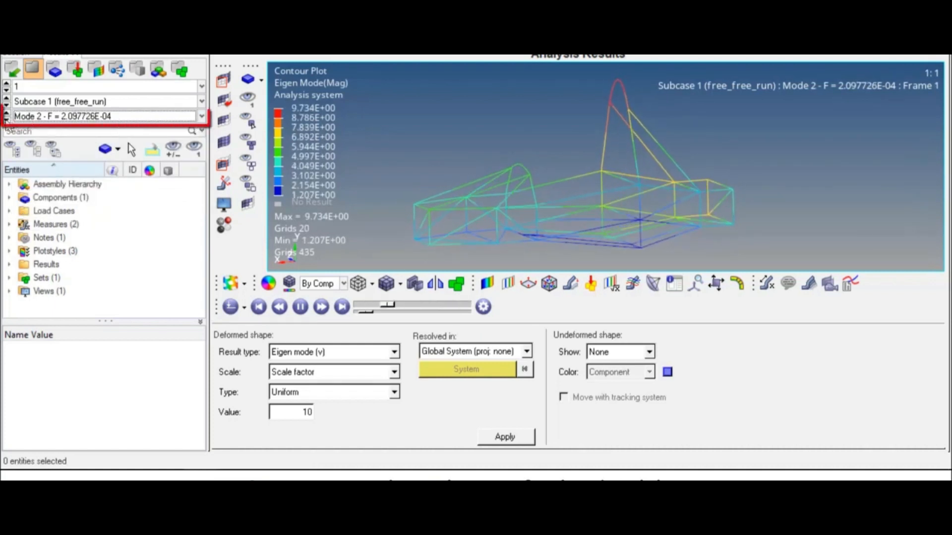
left_click(7, 120)
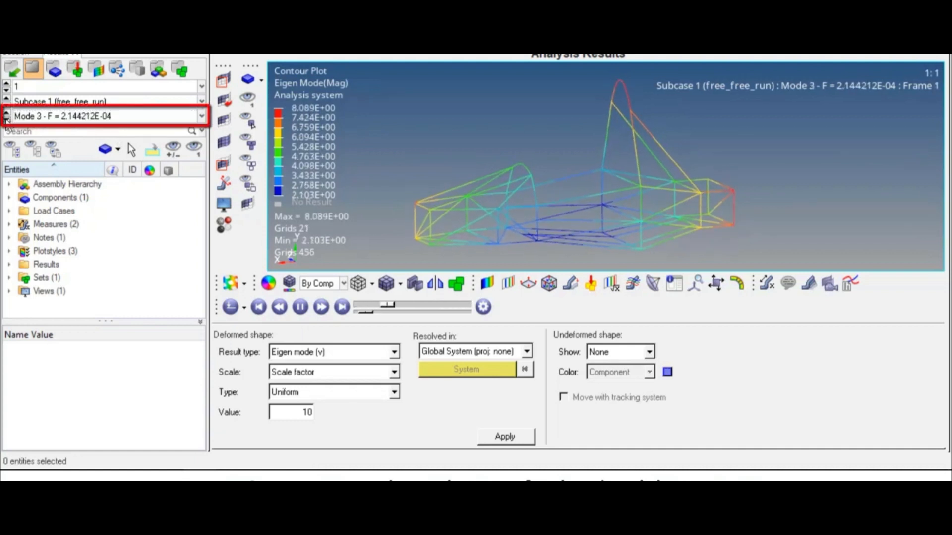
left_click(6, 120)
left_click(6, 120)
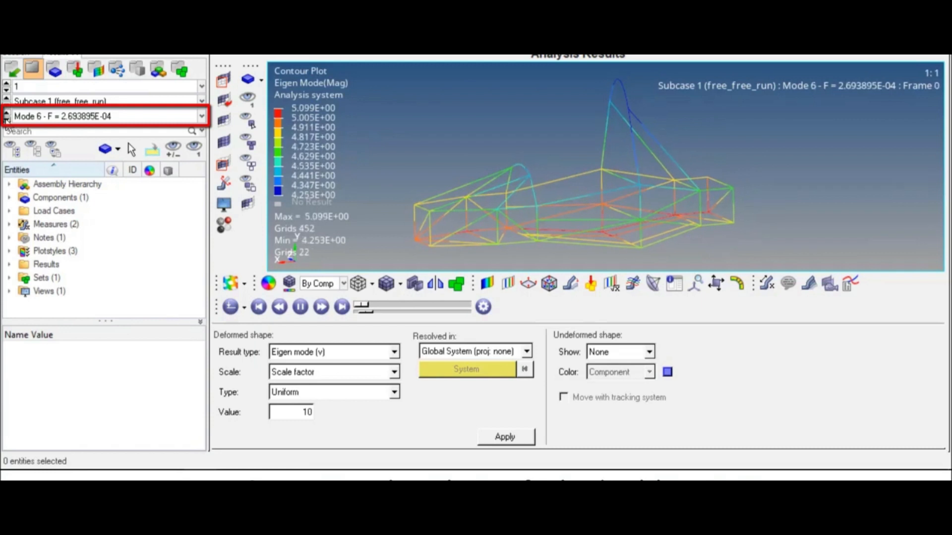
left_click(6, 120)
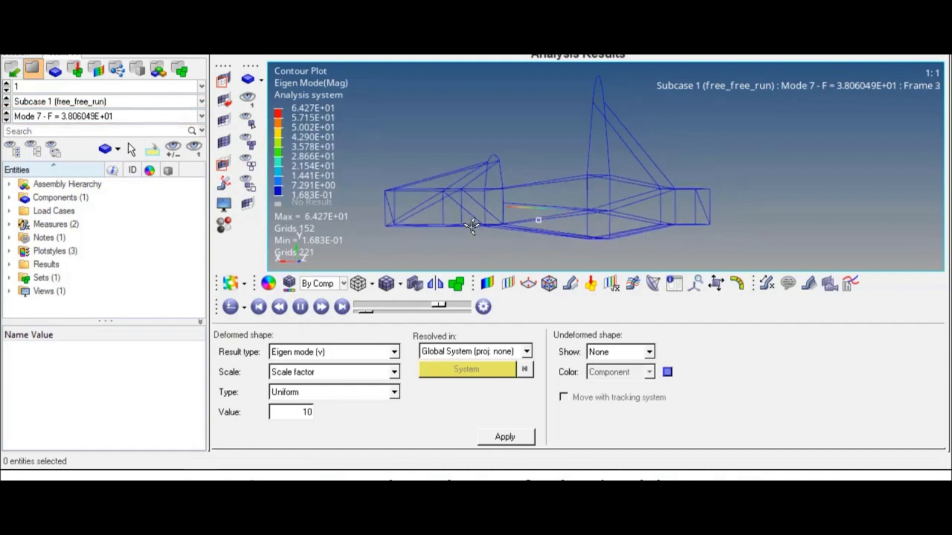
Zoom and rotate the animated Mode 7 frame, then close HyperView.
scroll(485, 214, "up", 5)
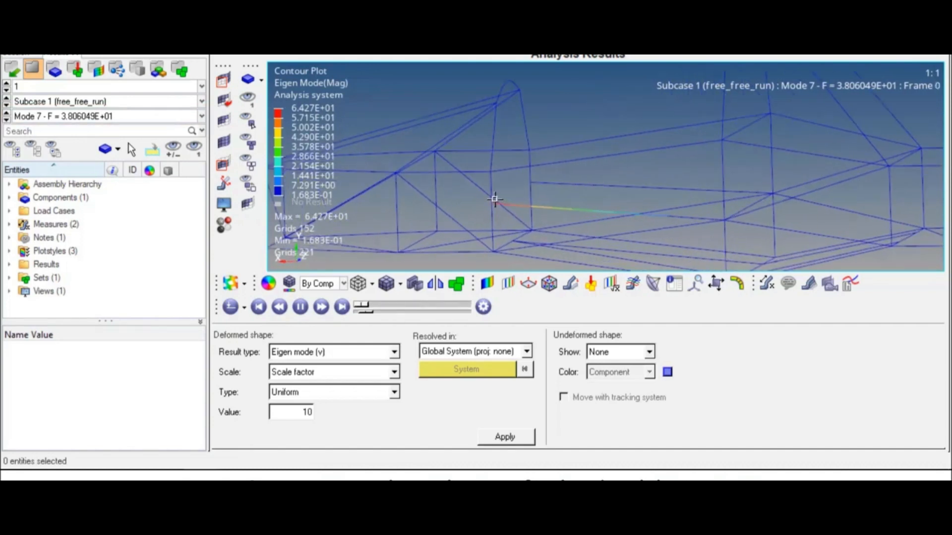
scroll(495, 201, "up", 1)
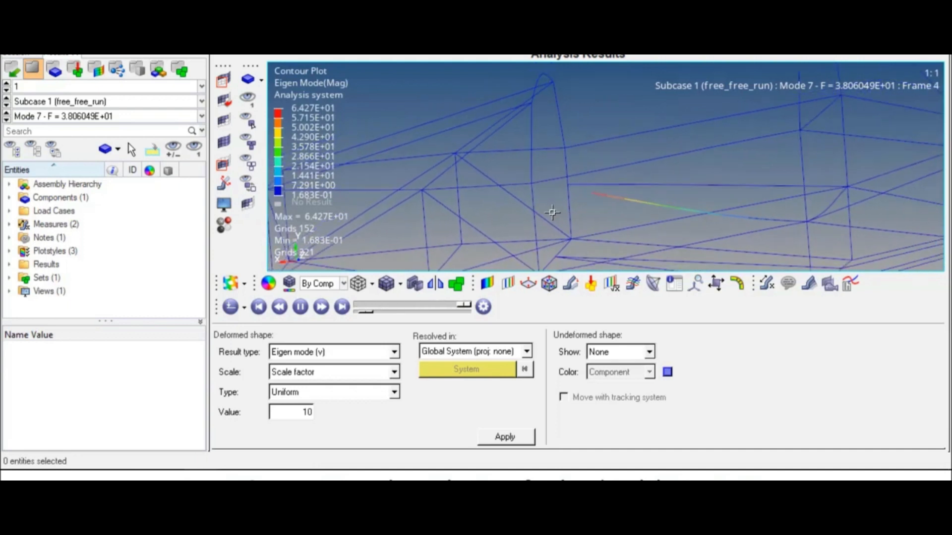
left_click_drag(586, 187, 774, 192, "ctrl")
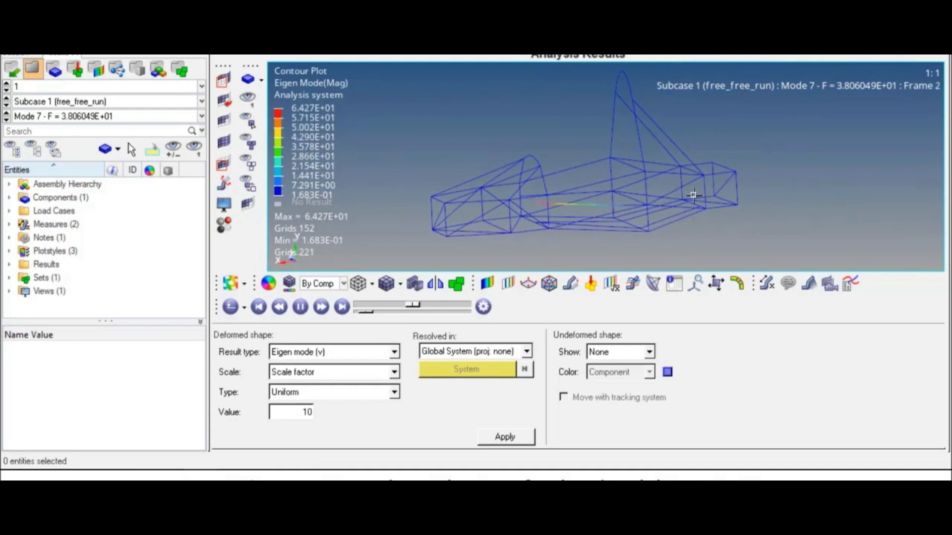
left_click(939, 10)
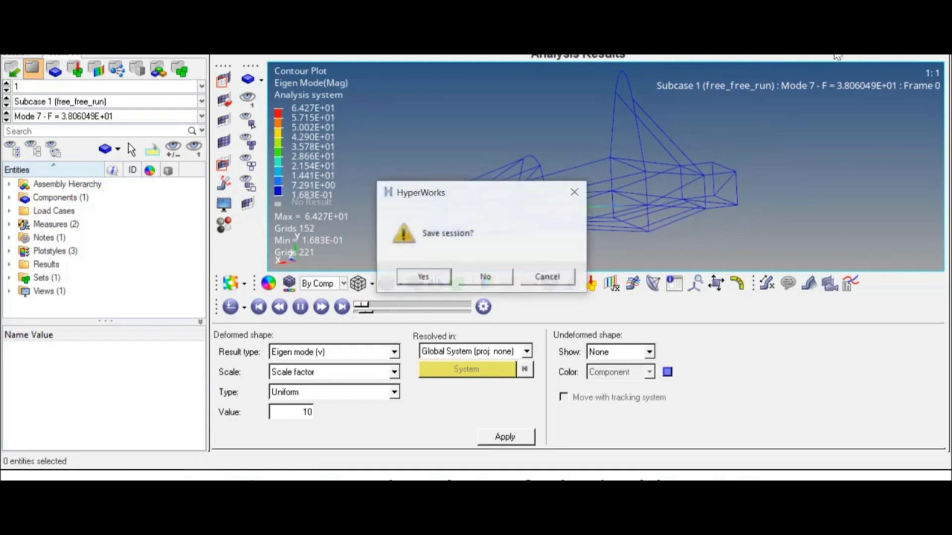
Discard the HyperView session without saving, leave the OptiStruct panel, and inspect the roll cage tubes close up.
left_click(486, 279)
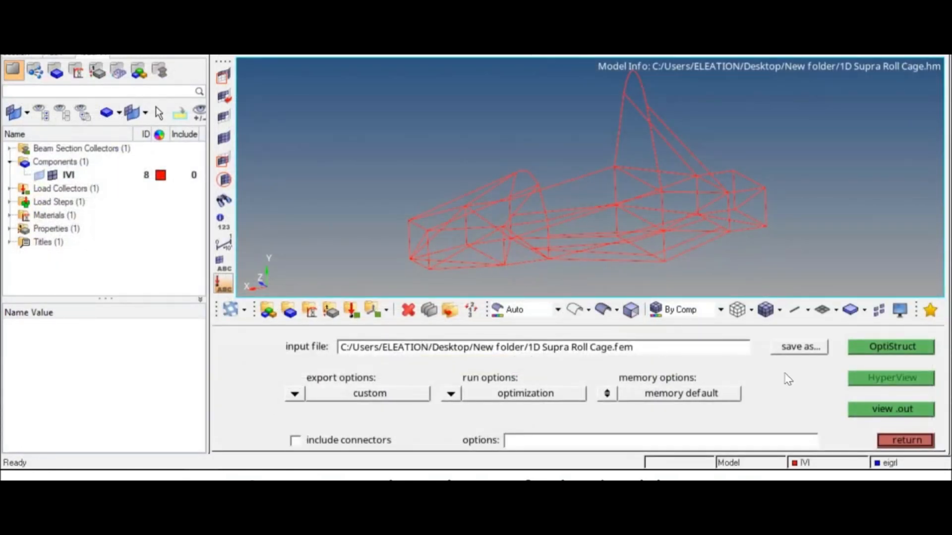
left_click(901, 442)
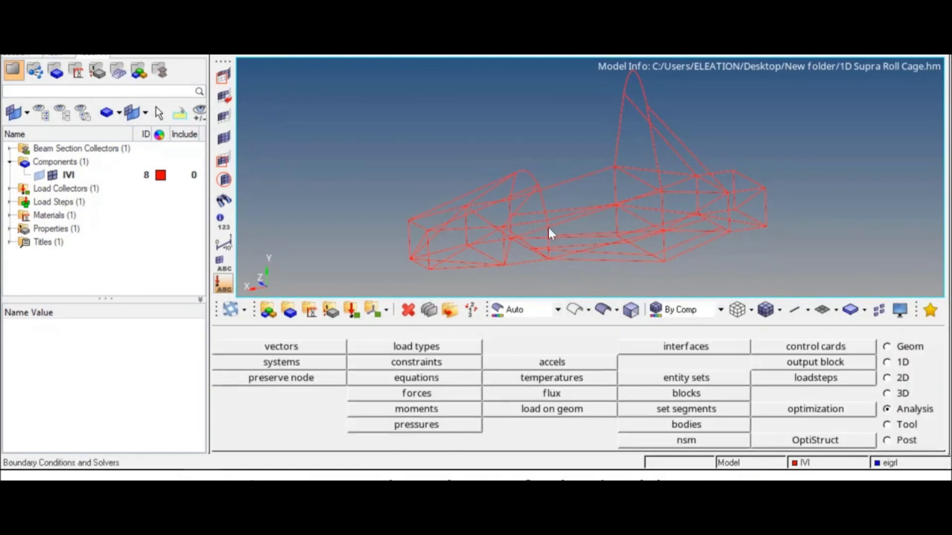
mouse_move(556, 241)
left_mouse_down("ctrl")
mouse_move(518, 225)
mouse_move(549, 247)
mouse_move(552, 213)
mouse_move(551, 236)
mouse_move(537, 232)
mouse_move(593, 233)
mouse_move(633, 214)
mouse_move(533, 258)
mouse_move(565, 244)
mouse_move(559, 240)
left_mouse_up("ctrl")
scroll(551, 239, "up", 5)
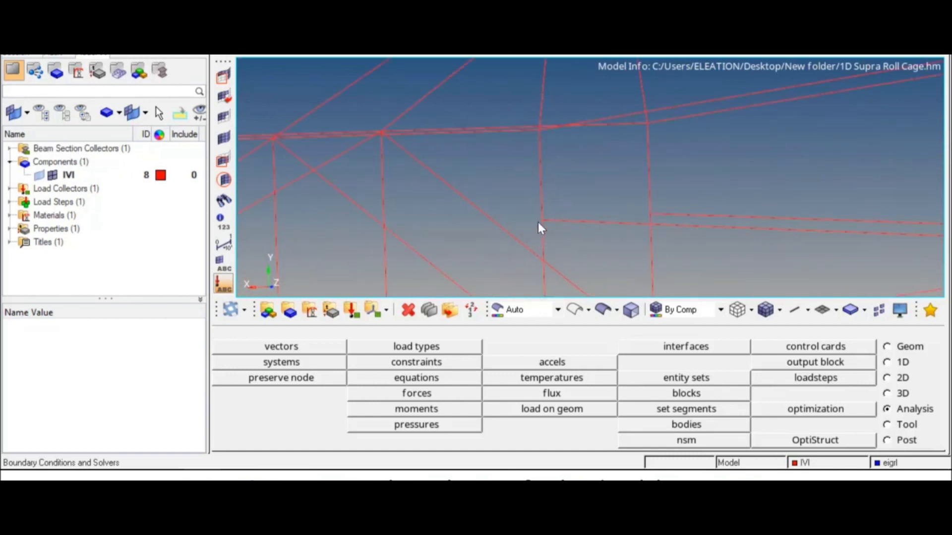
right_click_drag(541, 210, 564, 209, "ctrl")
scroll(561, 231, "up", 2)
scroll(564, 196, "down", 3)
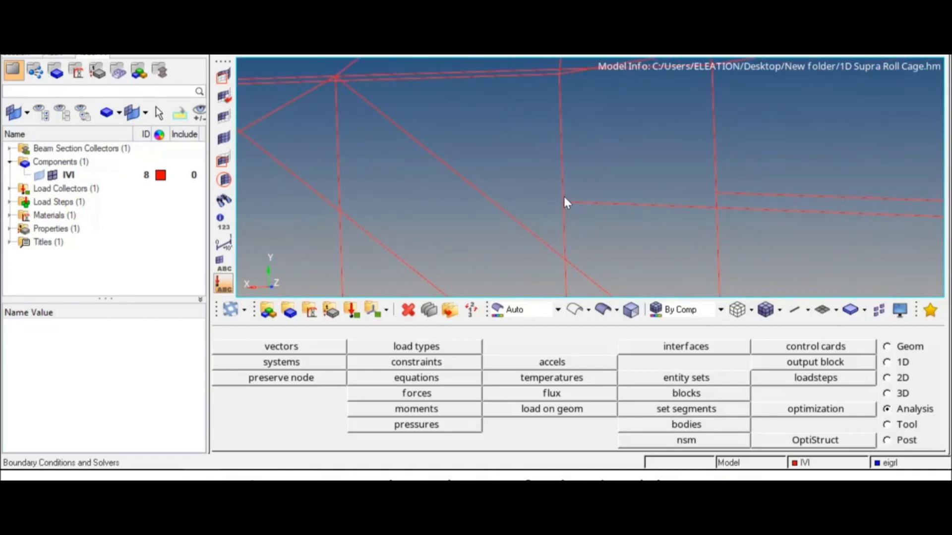
mouse_move(565, 198)
left_mouse_down("ctrl")
mouse_move(627, 202)
mouse_move(615, 202)
mouse_move(621, 183)
left_mouse_up("ctrl")
scroll(563, 210, "up", 2)
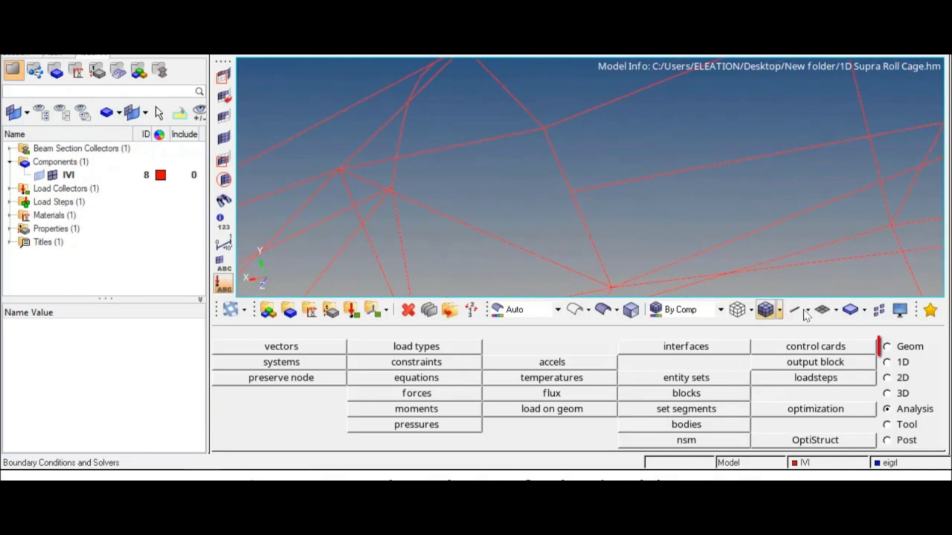
Window-select the tube-junction nodes as temporary nodes, then unmark the duplicate joint node.
left_click(894, 347)
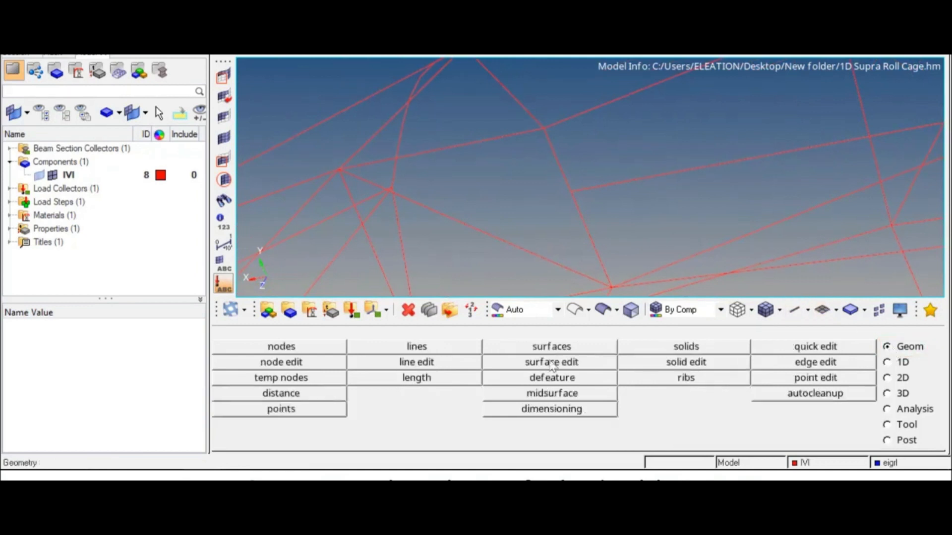
left_click(297, 378)
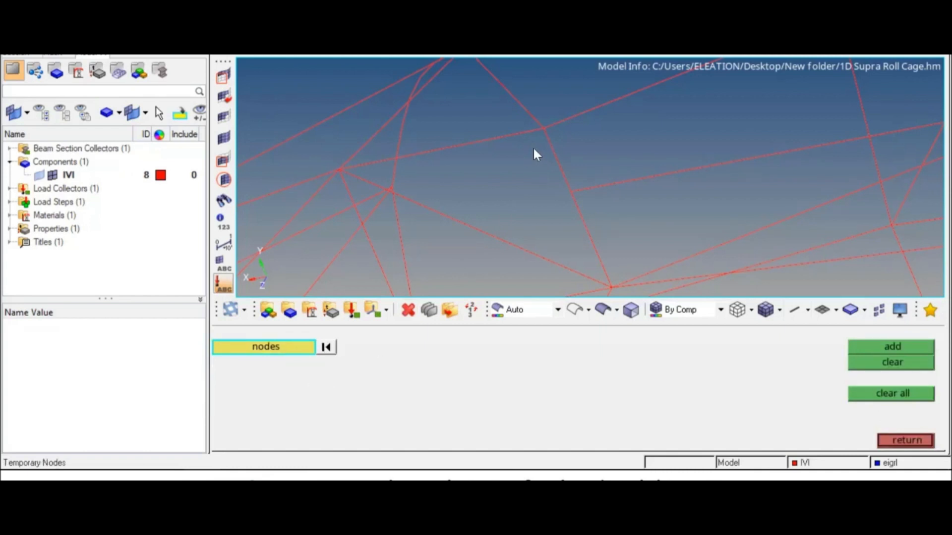
left_click_drag(511, 147, 676, 239, "shift")
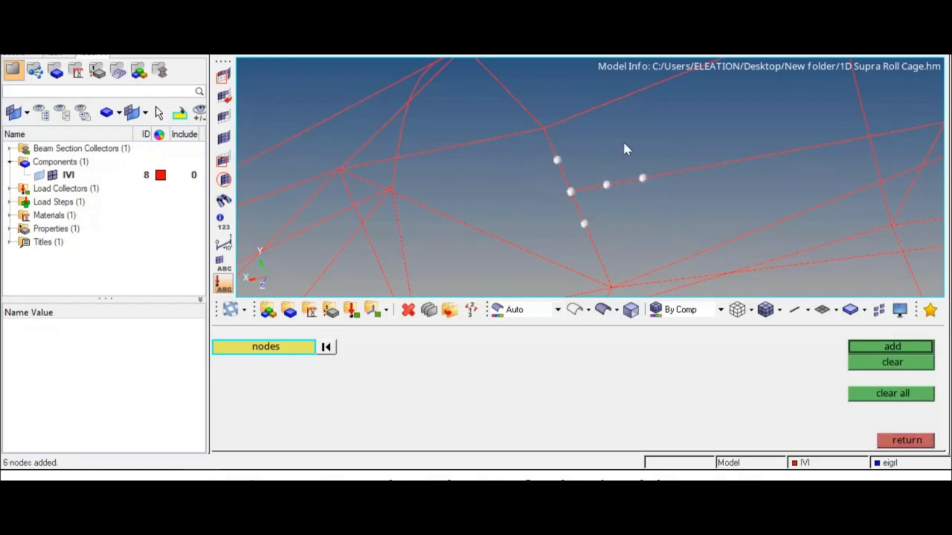
left_click(865, 348)
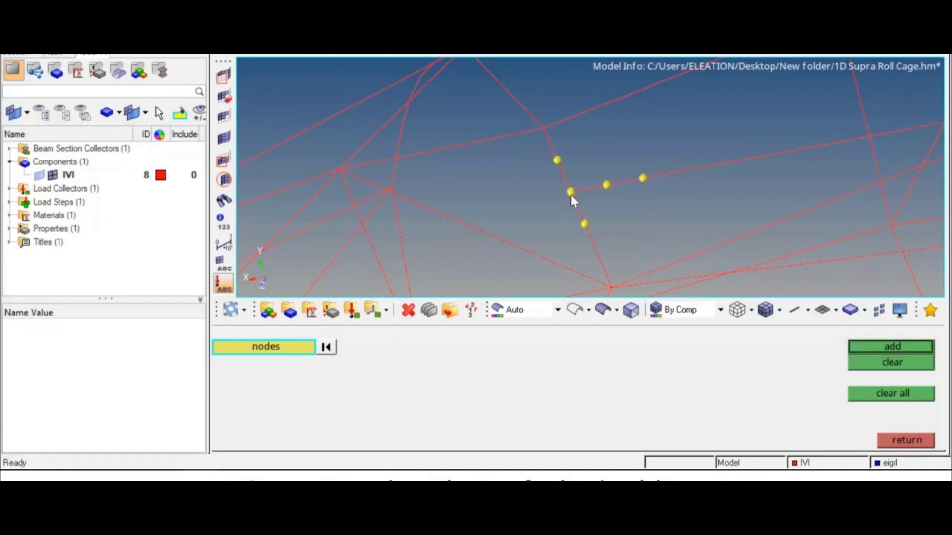
scroll(570, 193, "up", 6)
scroll(595, 194, "up", 2)
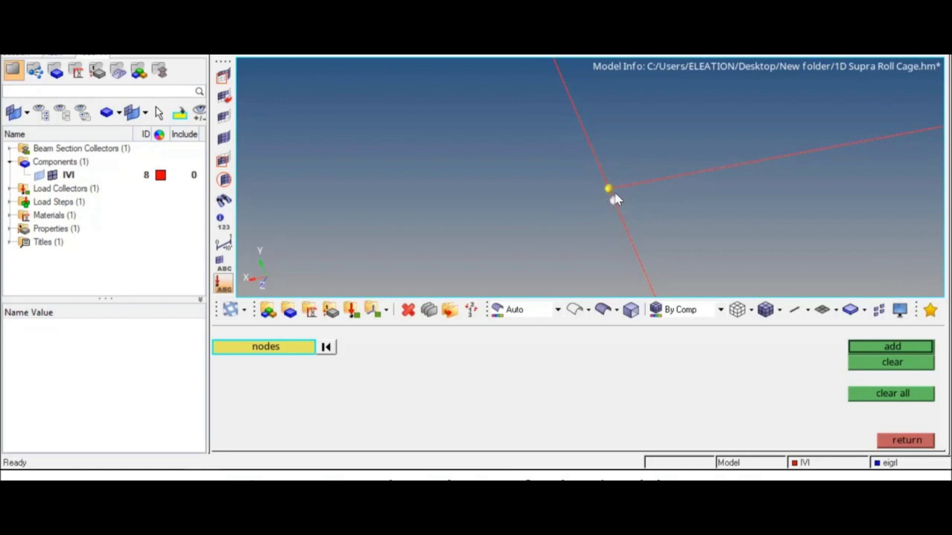
left_click(862, 362)
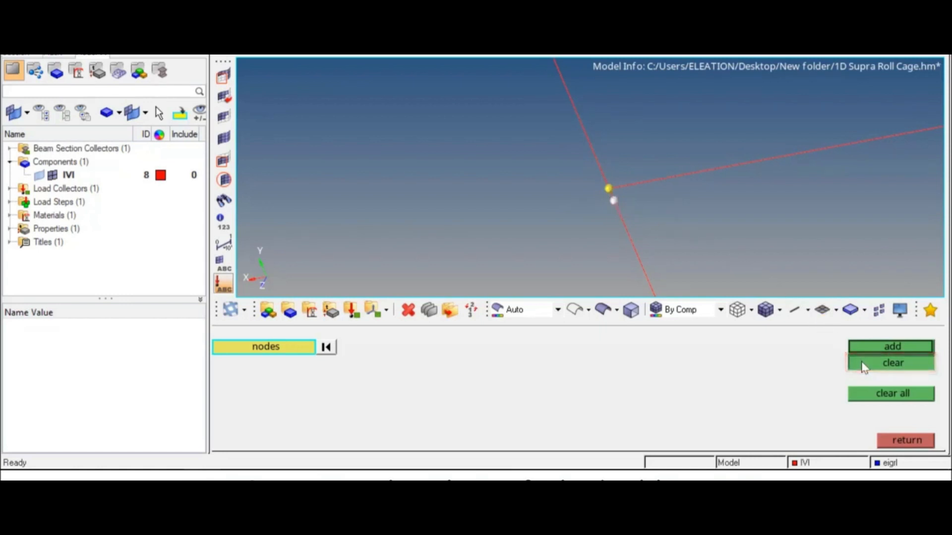
scroll(677, 222, "down", 6, "ctrl")
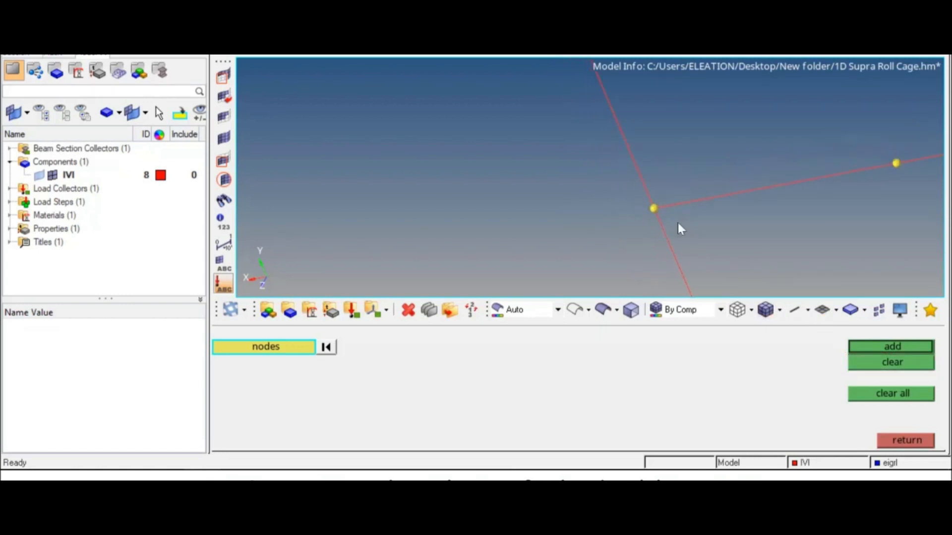
right_click_drag(677, 222, 616, 236, "ctrl")
scroll(625, 253, "up", 2, "ctrl")
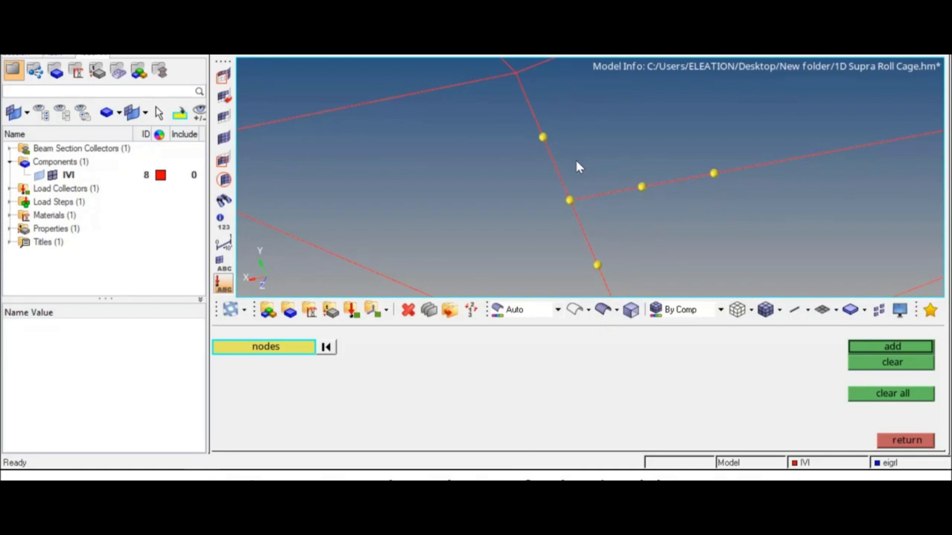
left_click(902, 441)
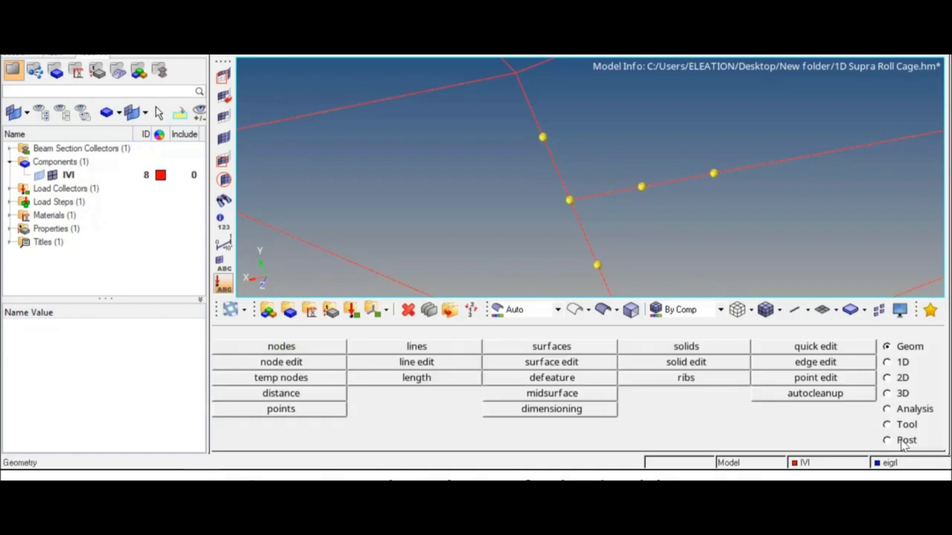
Delete the upper, horizontal and lower beam elements meeting at the tube junction.
left_click(408, 311)
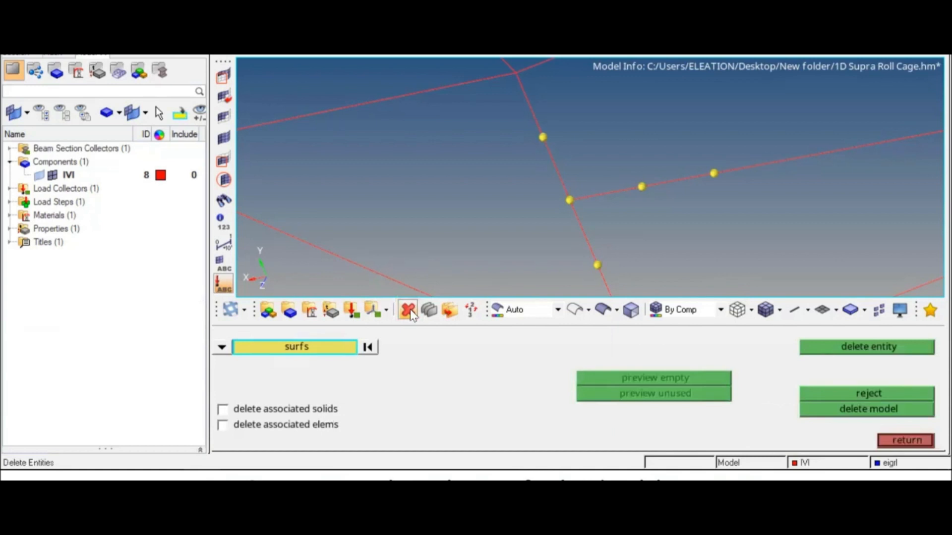
left_click(227, 348)
left_click(338, 362)
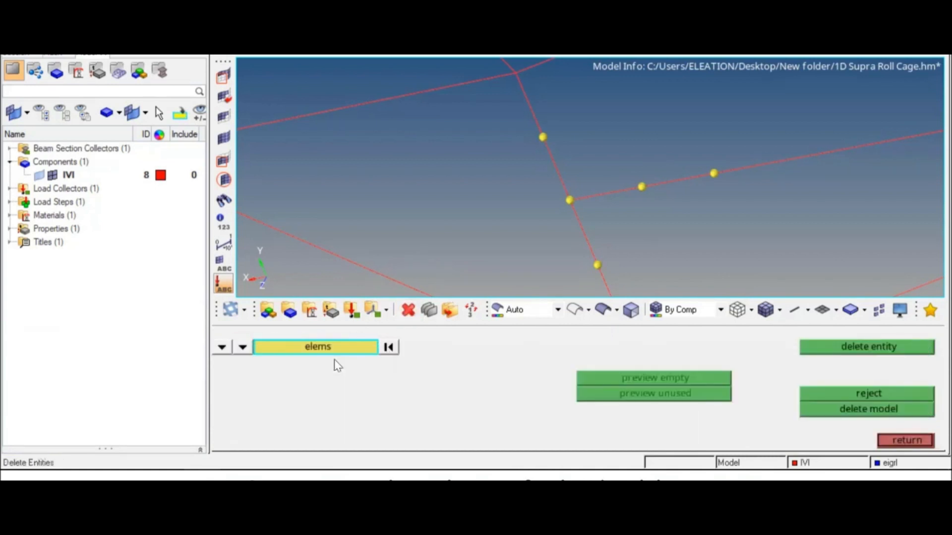
left_click(563, 183)
left_click(596, 195)
left_click(581, 218)
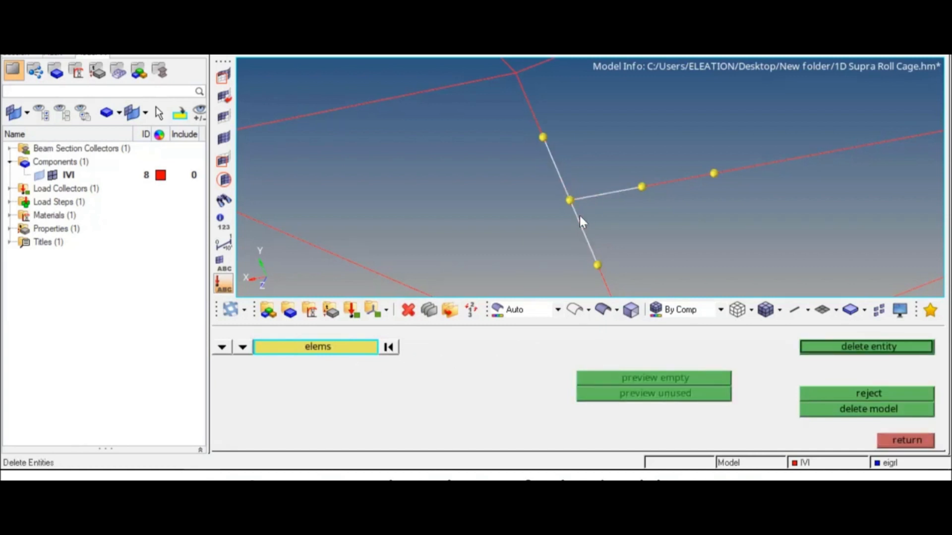
left_click(856, 351)
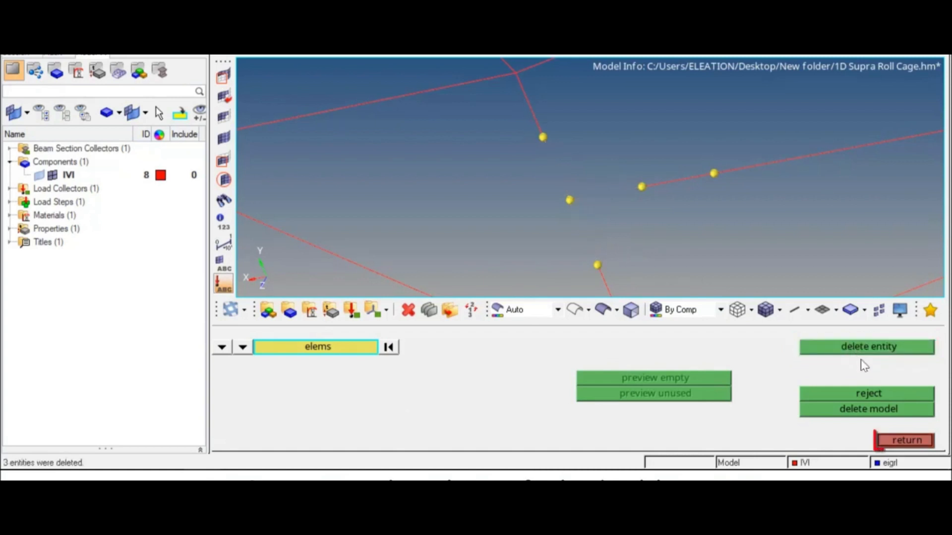
left_click(905, 443)
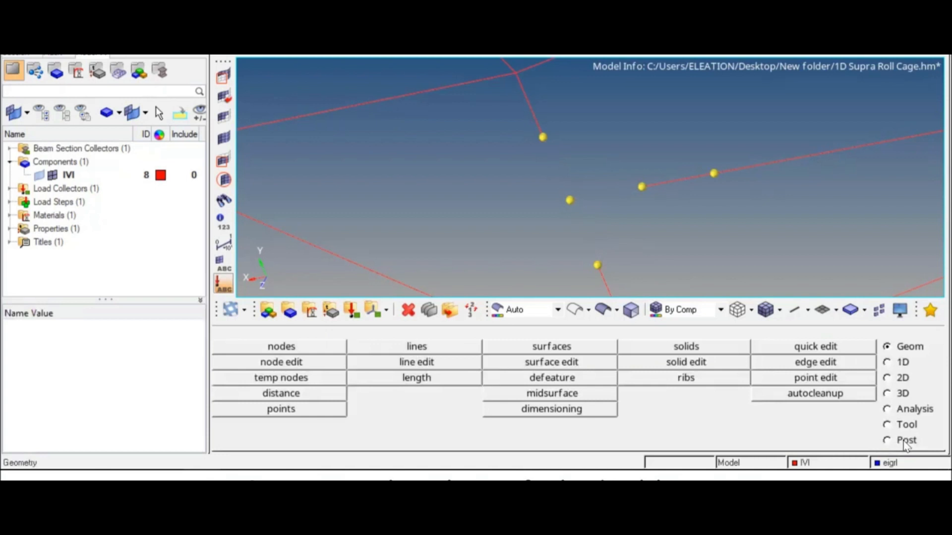
Set up new bars with the beam property, CBEAM element type and z-axis orientation.
left_click(890, 363)
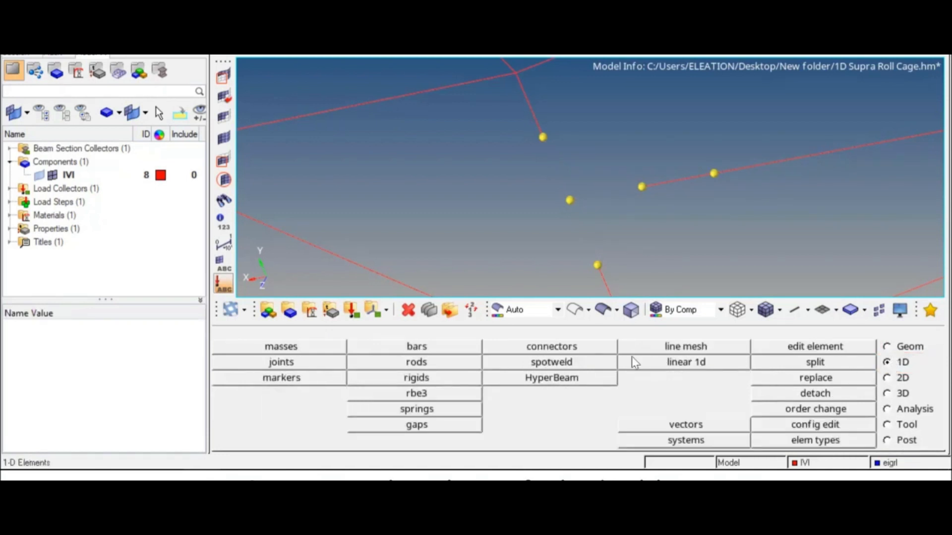
left_click(454, 350)
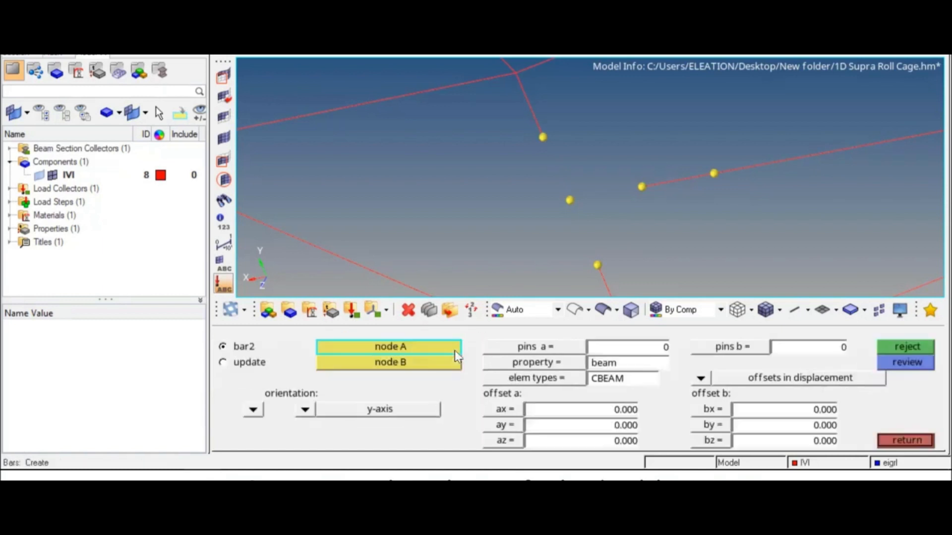
left_click(509, 368)
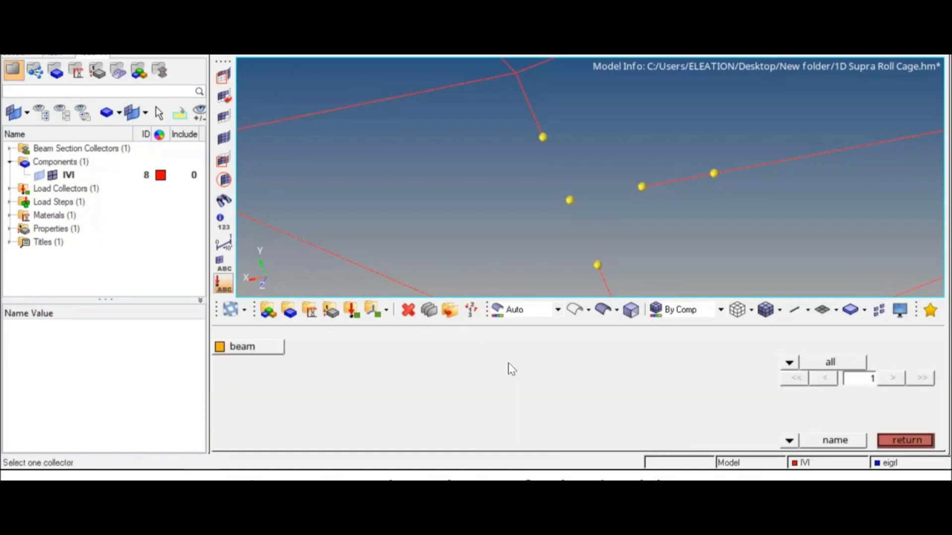
left_click(266, 349)
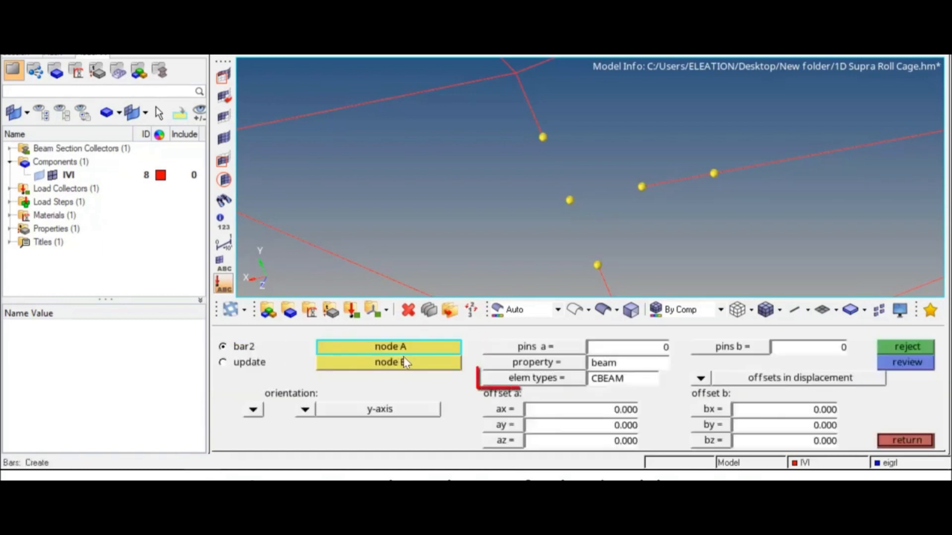
left_click(526, 378)
left_click(528, 381)
left_click(535, 379)
left_click(589, 379)
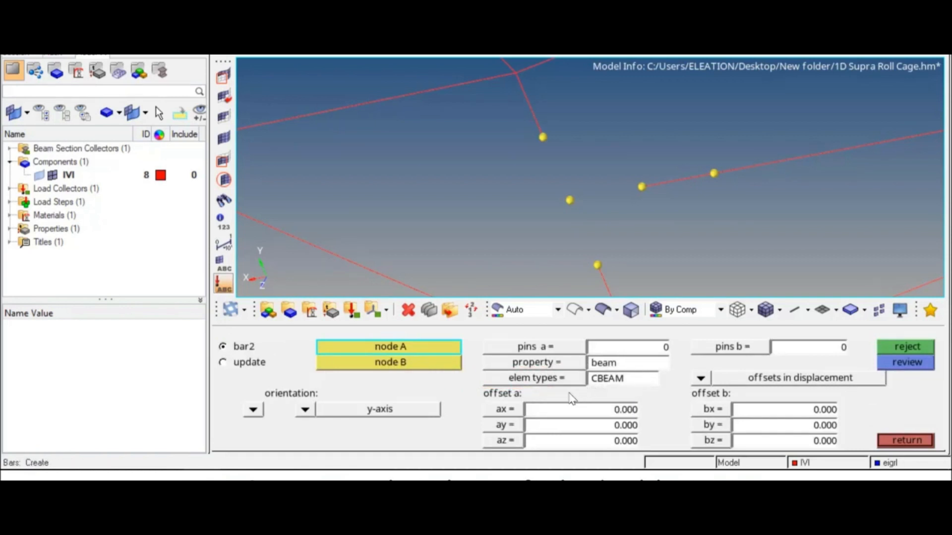
left_click(306, 409)
left_click(276, 410)
Create three bars joining the upper, horizontal-tube and lower nodes to the junction node.
left_click(545, 140)
left_click(569, 201)
left_click(642, 188)
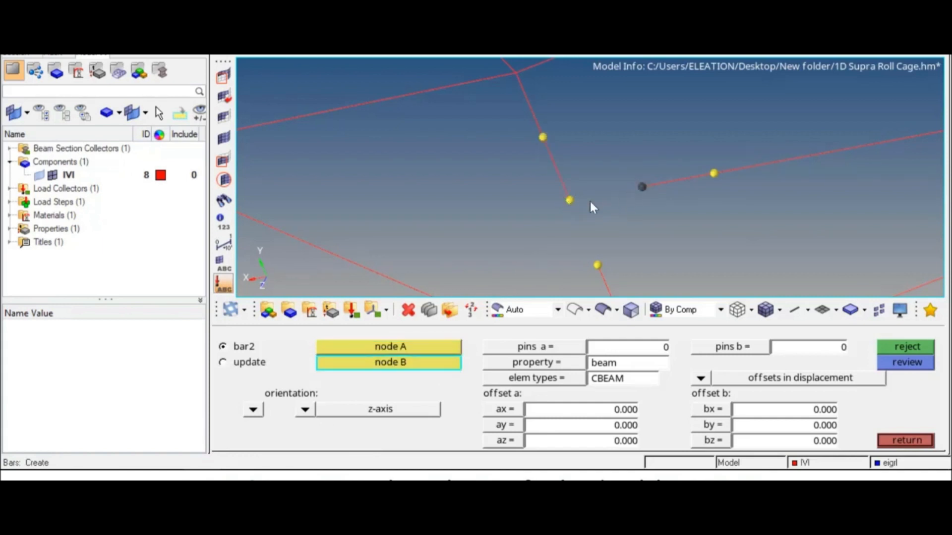
left_click(568, 201)
left_click(595, 266)
left_click(575, 201)
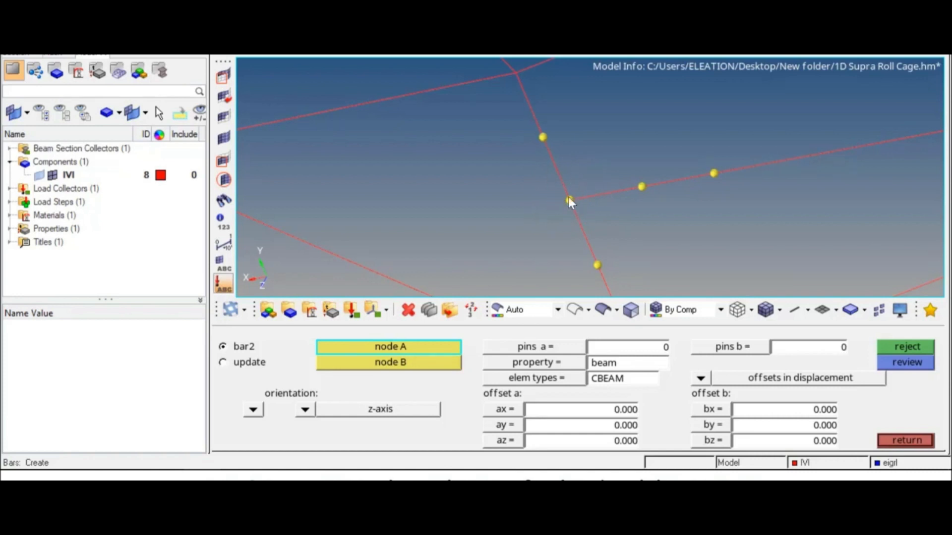
left_click(906, 441)
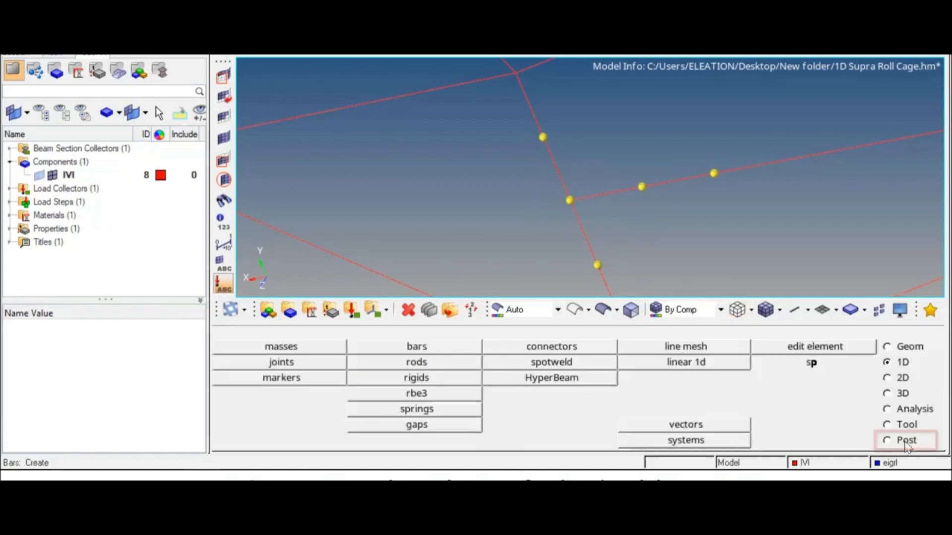
Clear all temporary nodes from the roll cage model.
left_click(890, 347)
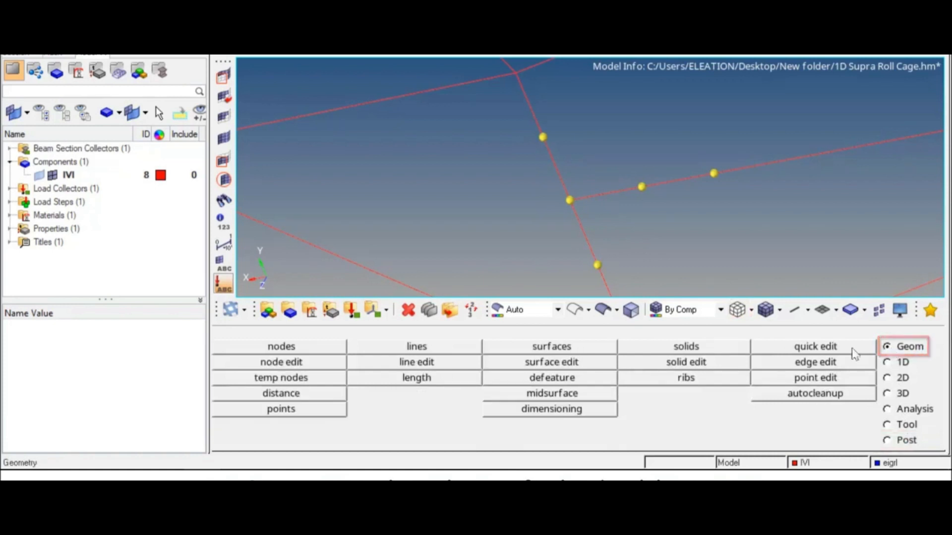
left_click(320, 381)
left_click(870, 397)
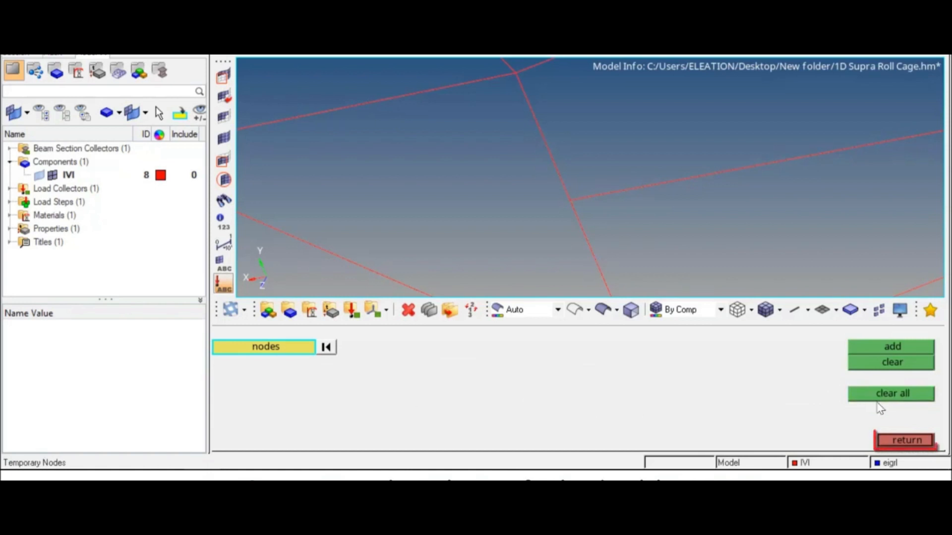
left_click(898, 443)
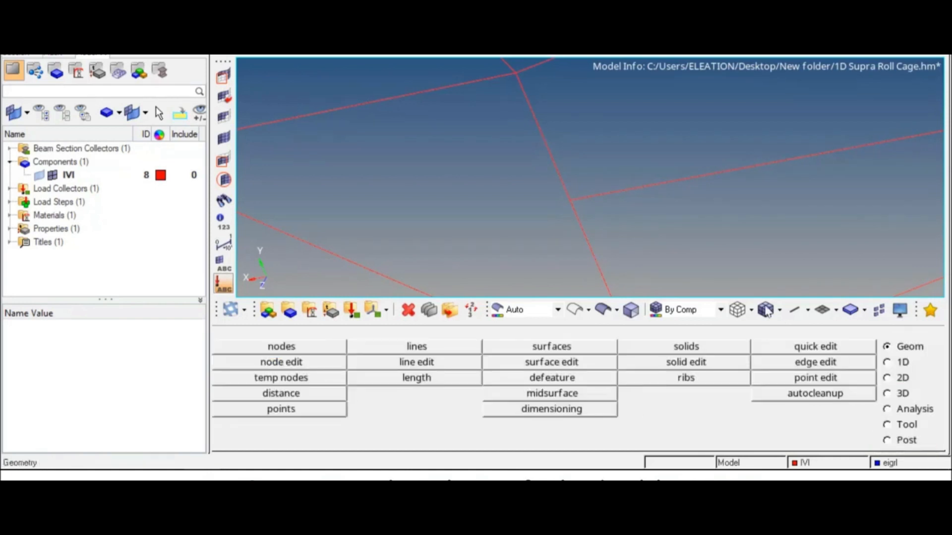
Bring the whole roll cage into view and save the model with Ctrl+S.
scroll(639, 207, "down", 3)
scroll(639, 207, "down", 3)
mouse_move(639, 207)
left_mouse_down("ctrl")
mouse_move(630, 224)
mouse_move(746, 194)
mouse_move(677, 125)
mouse_move(720, 213)
mouse_move(669, 263)
mouse_move(681, 267)
left_mouse_up("ctrl")
right_click_drag(679, 196, 594, 242, "ctrl")
scroll(594, 242, "up", 2)
scroll(594, 242, "down", 3)
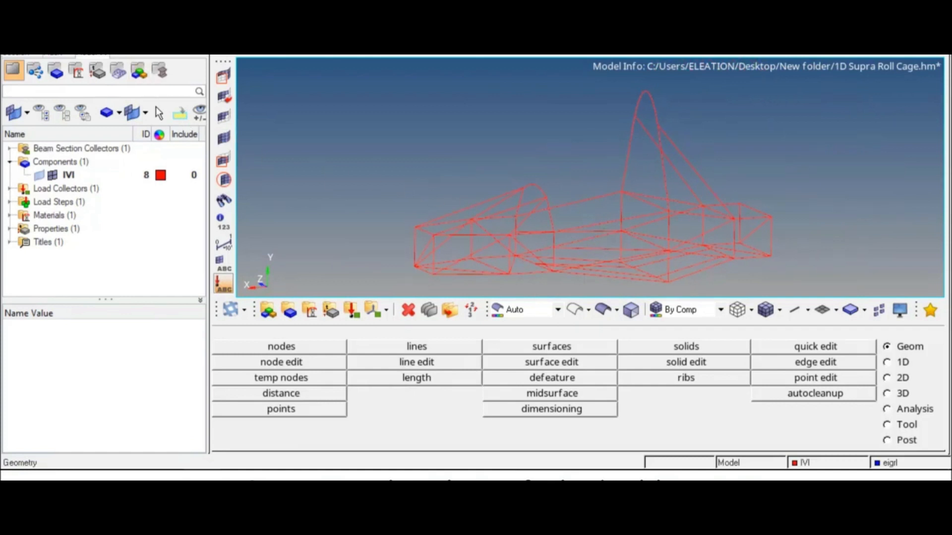
key("ctrl+s")
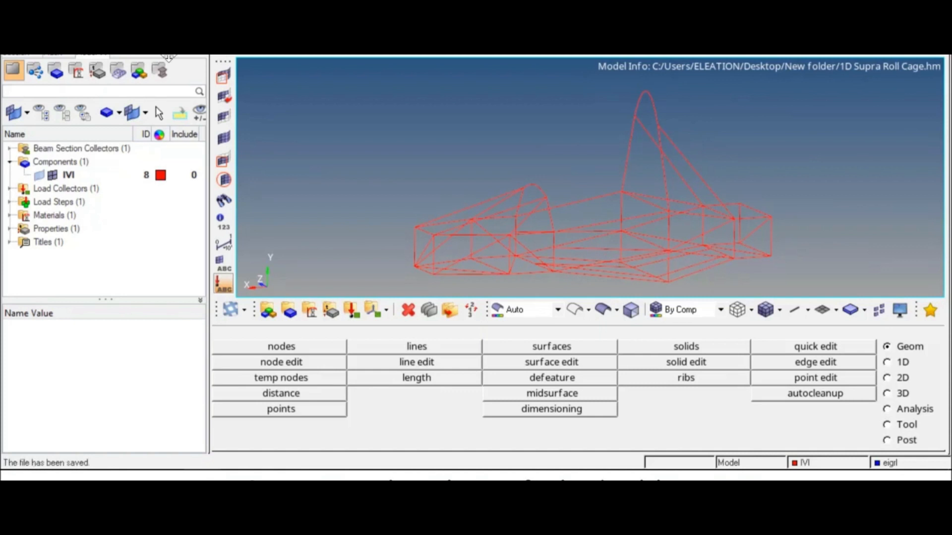
left_click(896, 411)
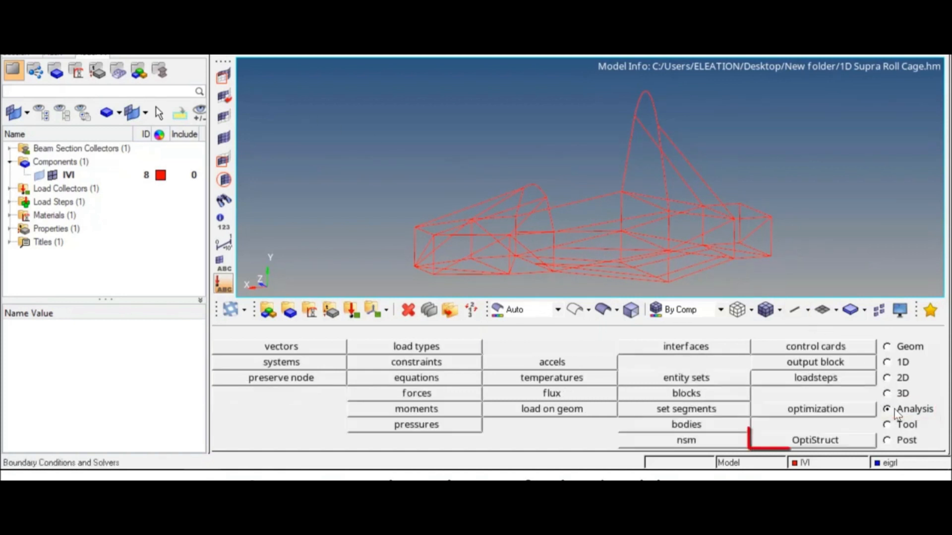
Rerun OptiStruct, overwriting 1D Supra Roll Cage.fem, and load the results into HyperView.
left_click(816, 440)
left_click(865, 353)
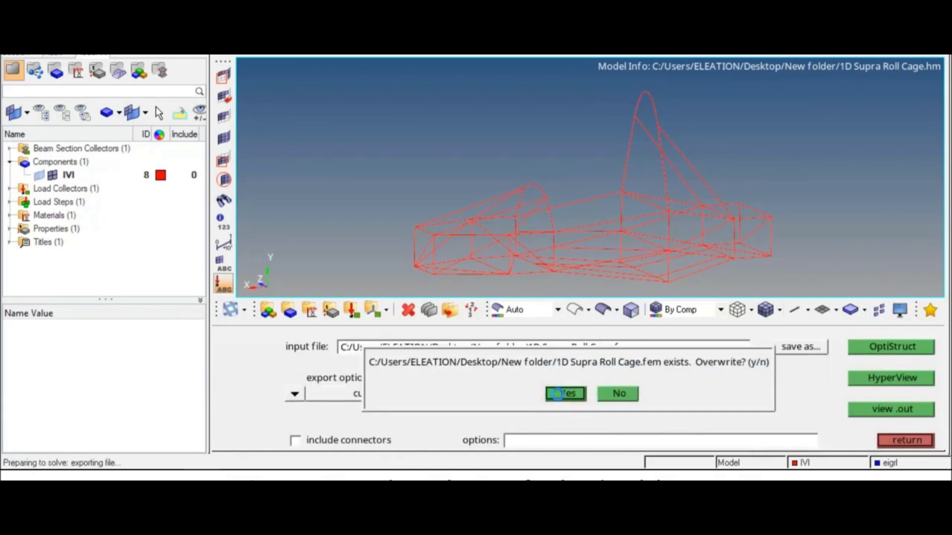
left_click(557, 394)
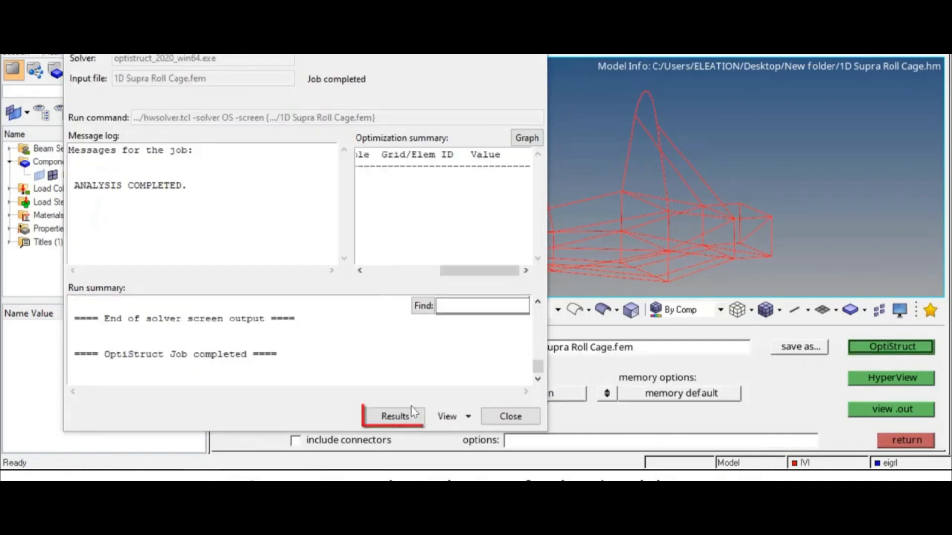
left_click(396, 417)
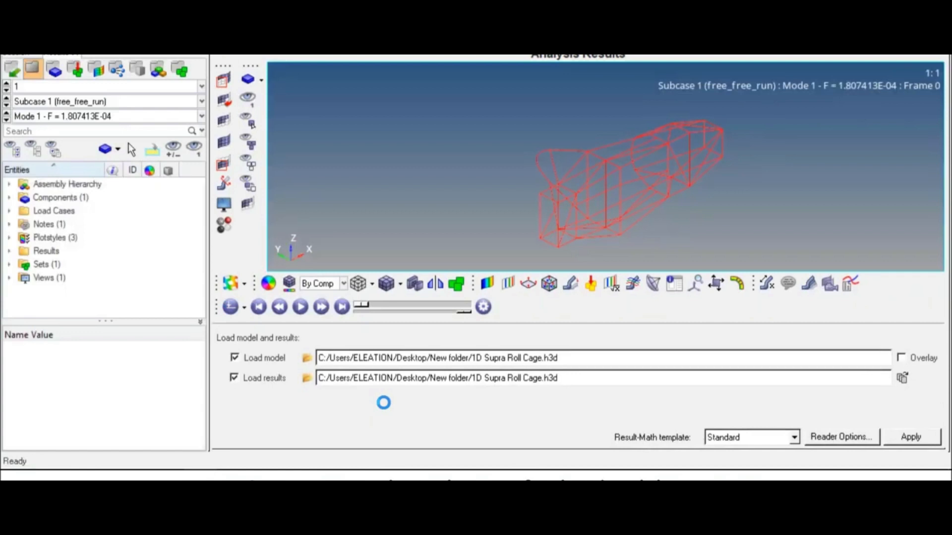
Apply the eigen mode contour to Mode 1 and play the animation at reduced speed.
left_click(486, 284)
left_click(633, 436)
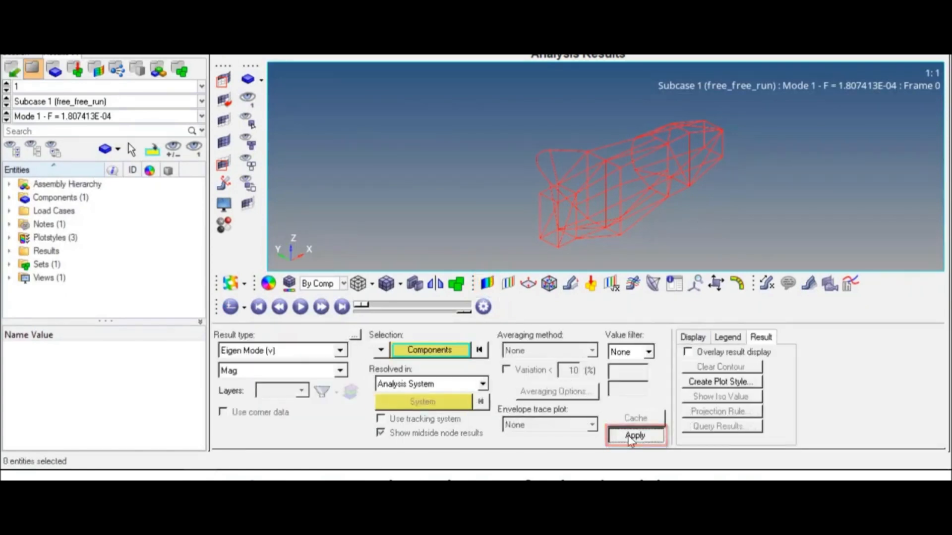
left_click(301, 307)
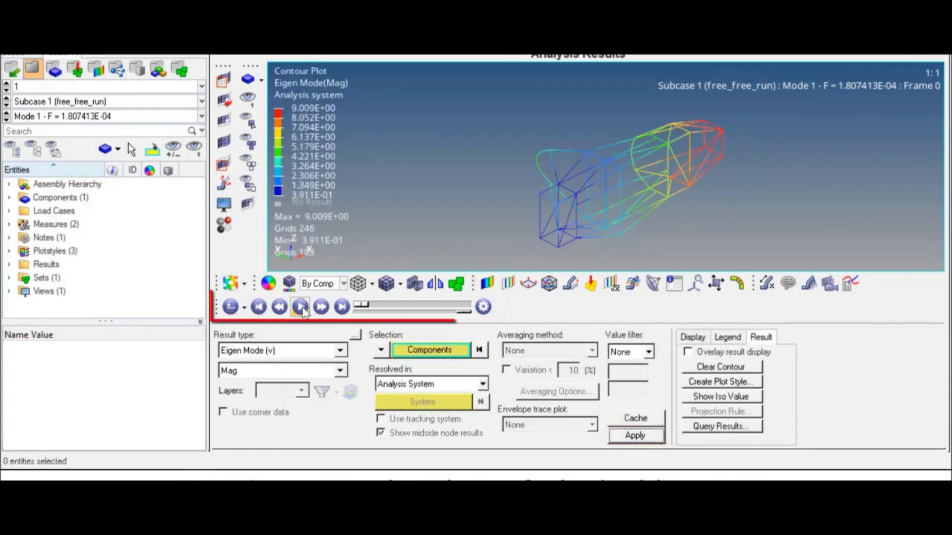
left_click_drag(465, 313, 372, 313)
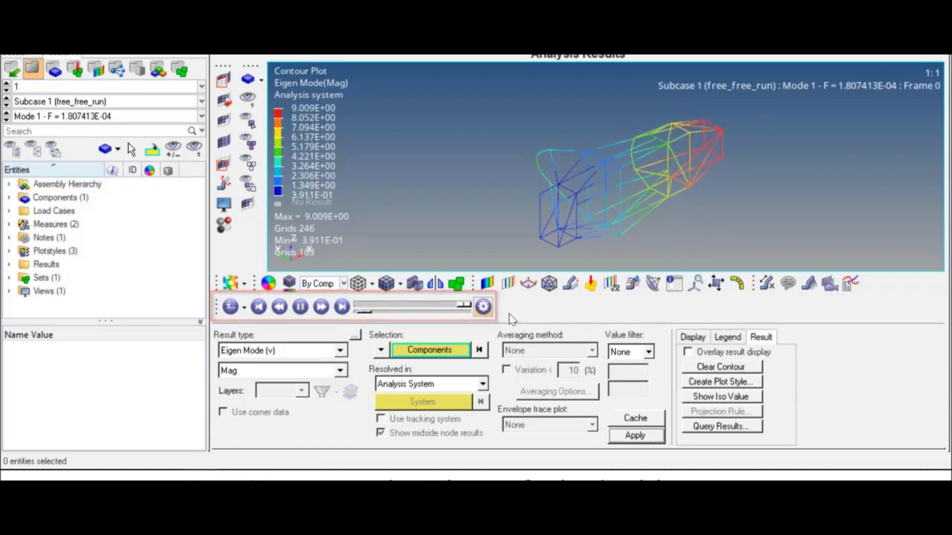
Set the deformation scale factor to 10, then rotate and zoom the animated cage.
left_click(571, 284)
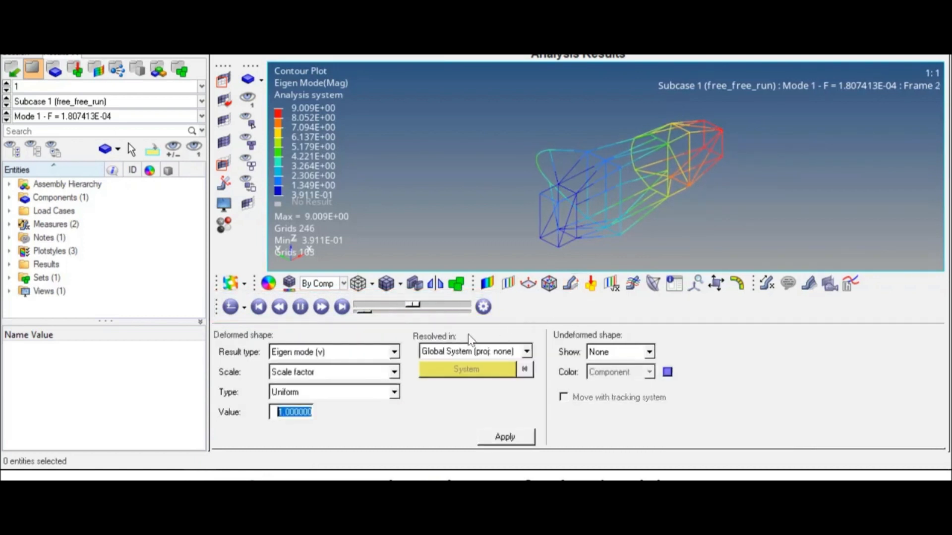
type("1")
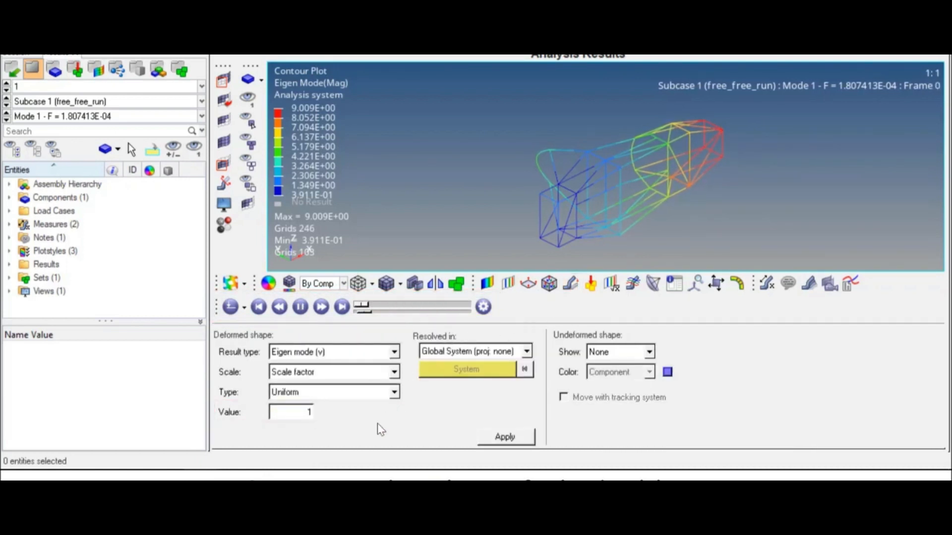
type("0")
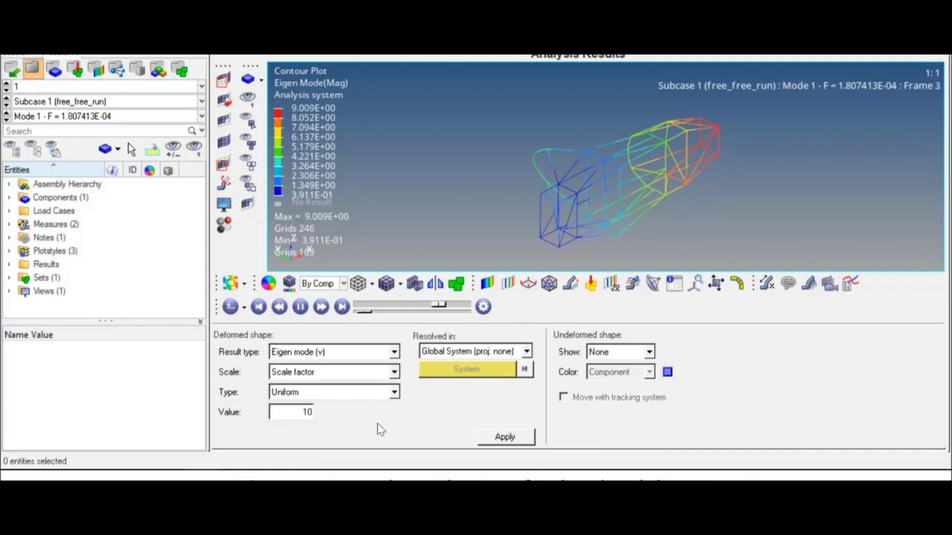
left_click(507, 438)
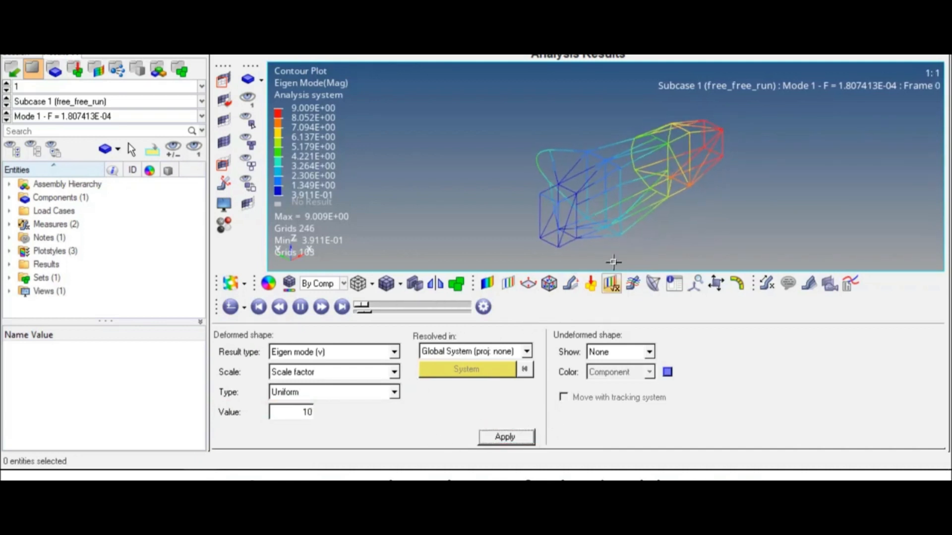
mouse_move(600, 174)
left_mouse_down("ctrl")
mouse_move(744, 169)
mouse_move(723, 127)
mouse_move(744, 87)
mouse_move(619, 82)
mouse_move(684, 246)
left_mouse_up("ctrl")
scroll(657, 189, "up", 4)
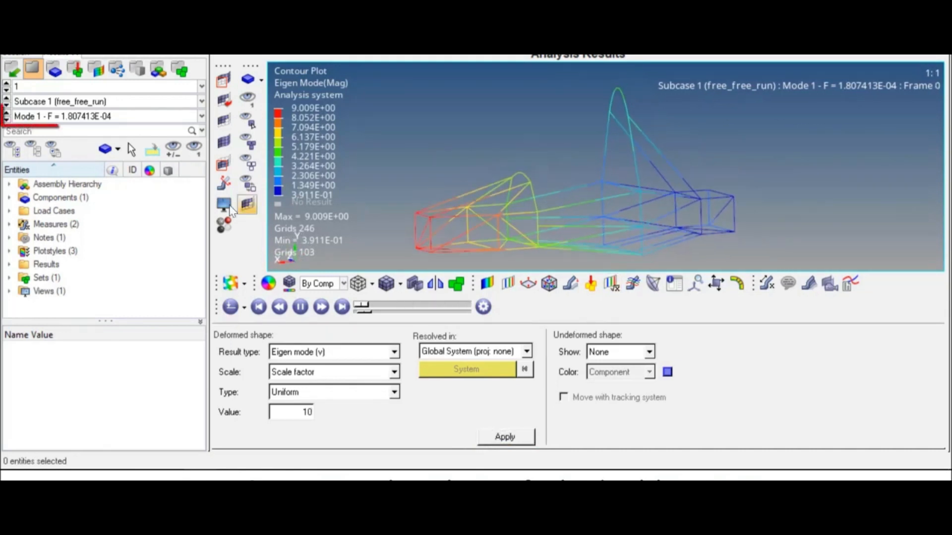
Step through the mode shapes from Mode 2 to Mode 12, zooming in around Mode 11.
left_click(6, 120)
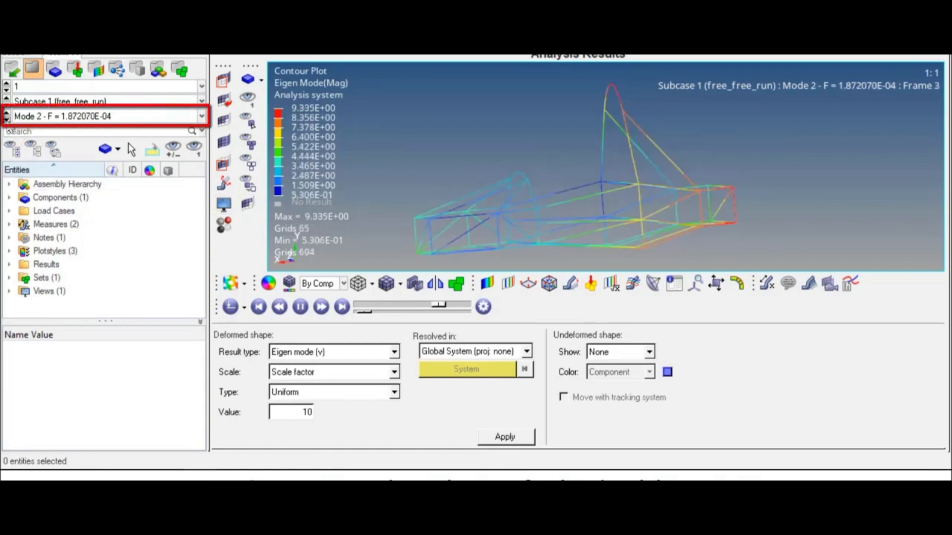
left_click(6, 120)
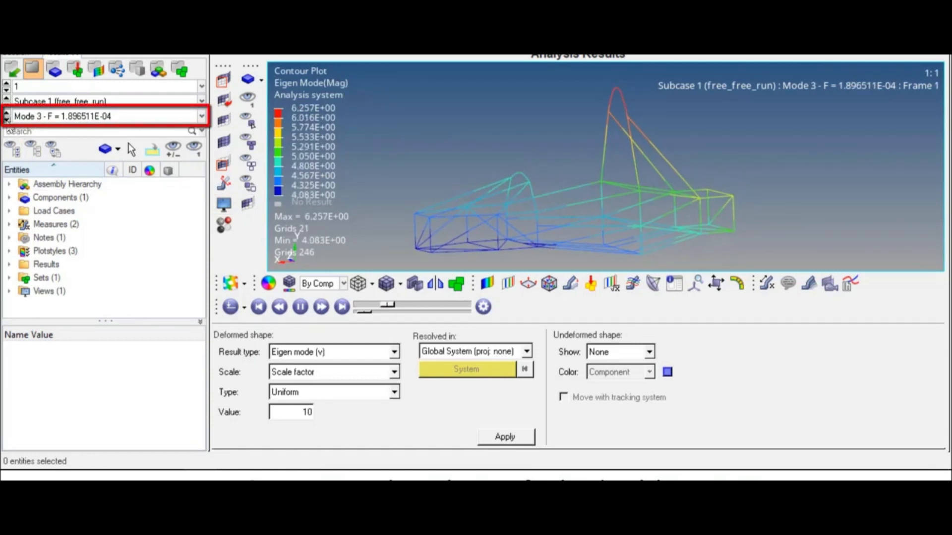
left_click(7, 120)
left_click(7, 120)
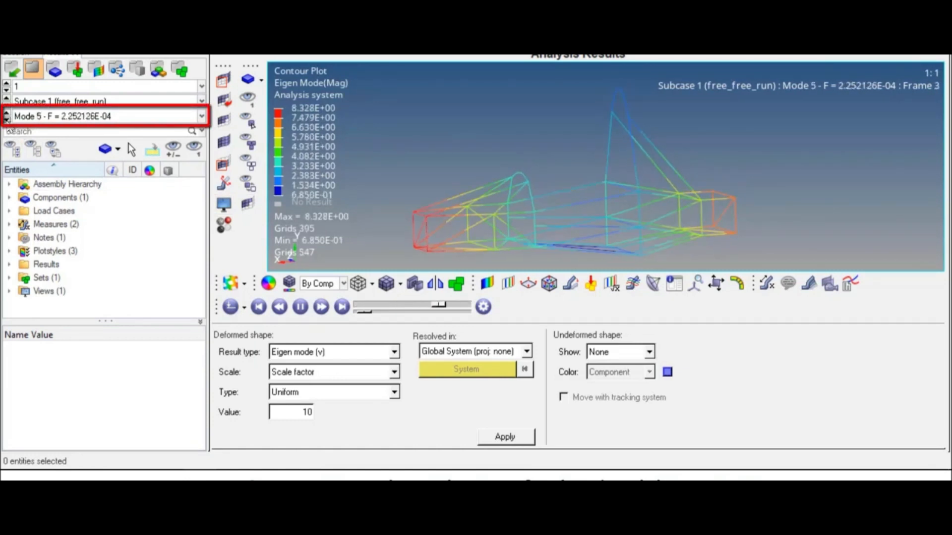
left_click(6, 119)
left_click(6, 119)
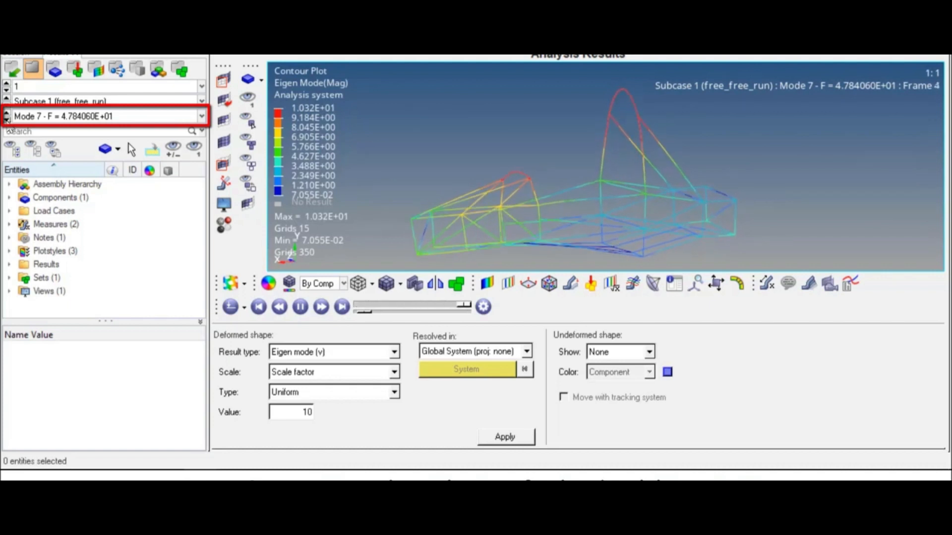
left_click(6, 120)
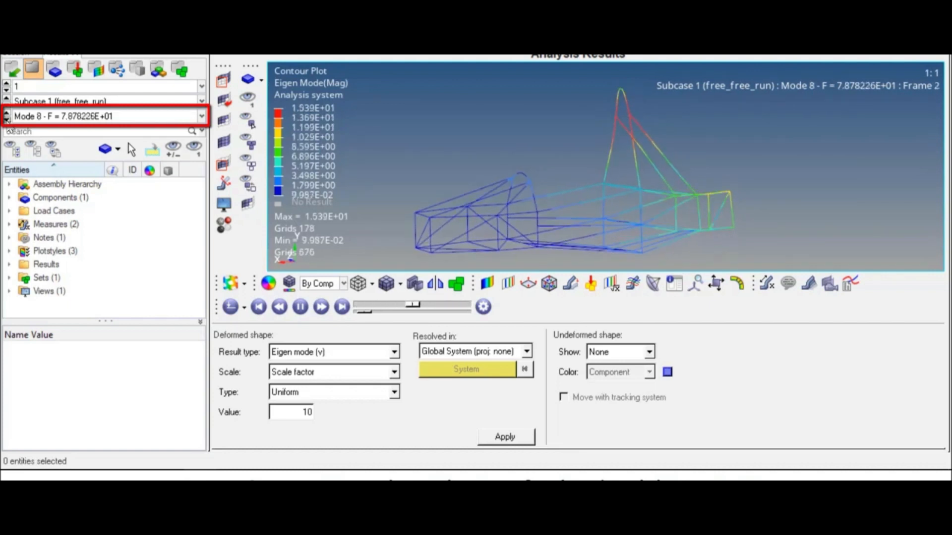
left_click(6, 120)
left_click(7, 119)
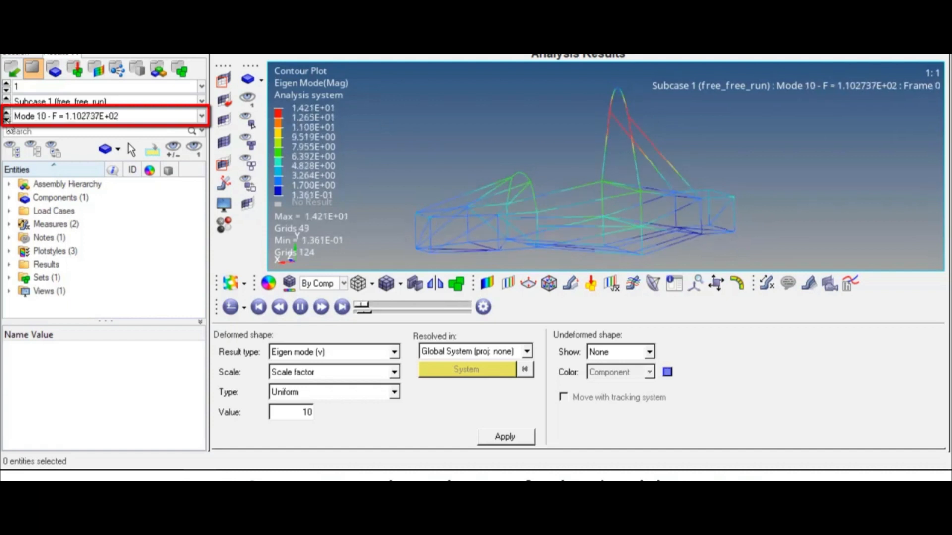
left_click(7, 119)
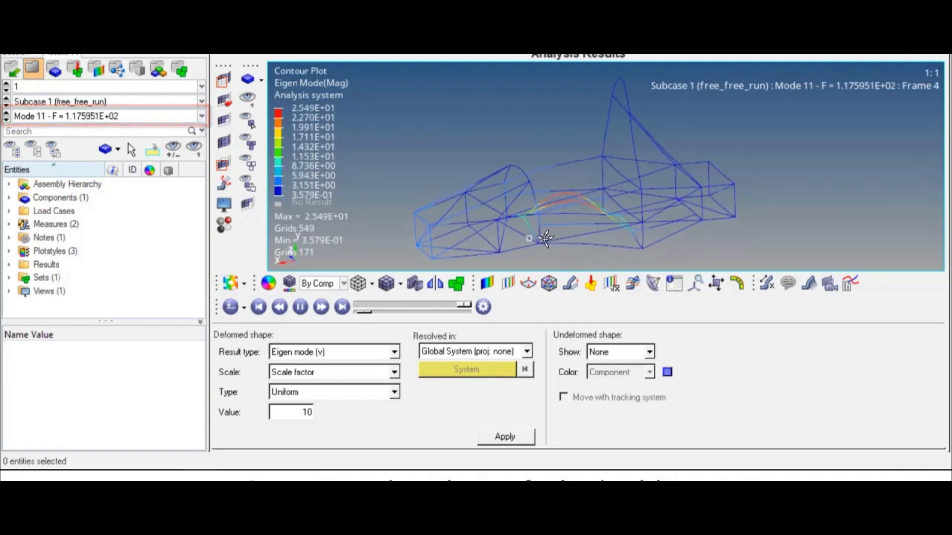
scroll(548, 204, "up", 5)
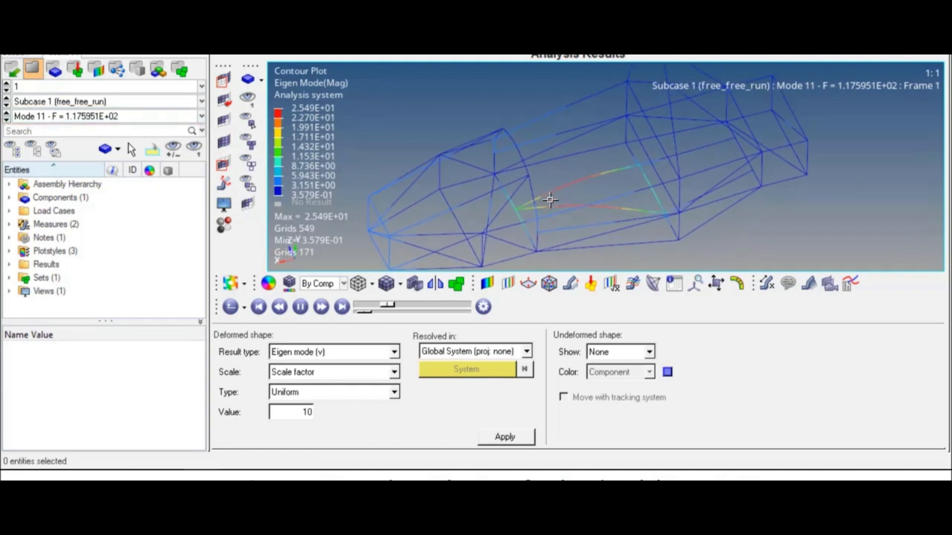
scroll(550, 194, "down", 5)
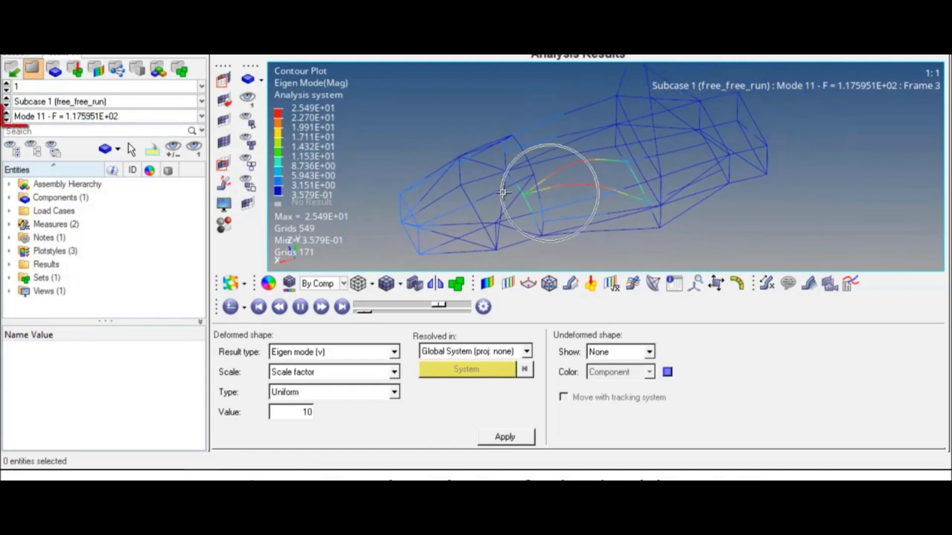
left_click(6, 119)
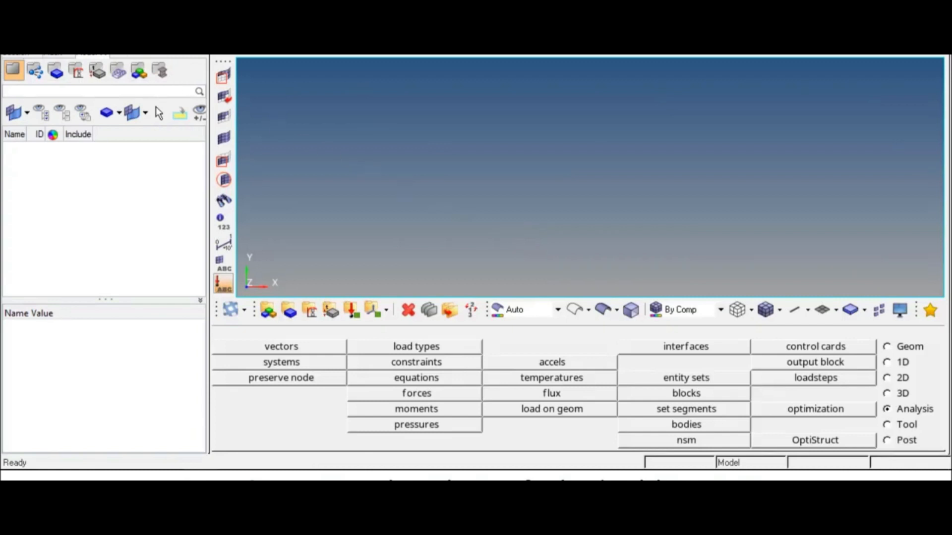
Open the geometry import panel and select CHROMO_FRAME.IGS as the file to import.
left_click(10, 55)
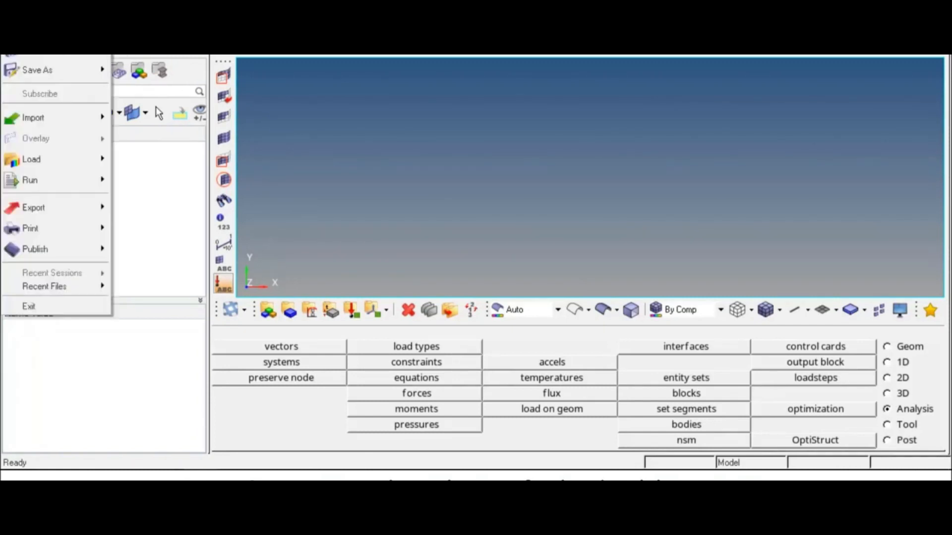
mouse_move(55, 117)
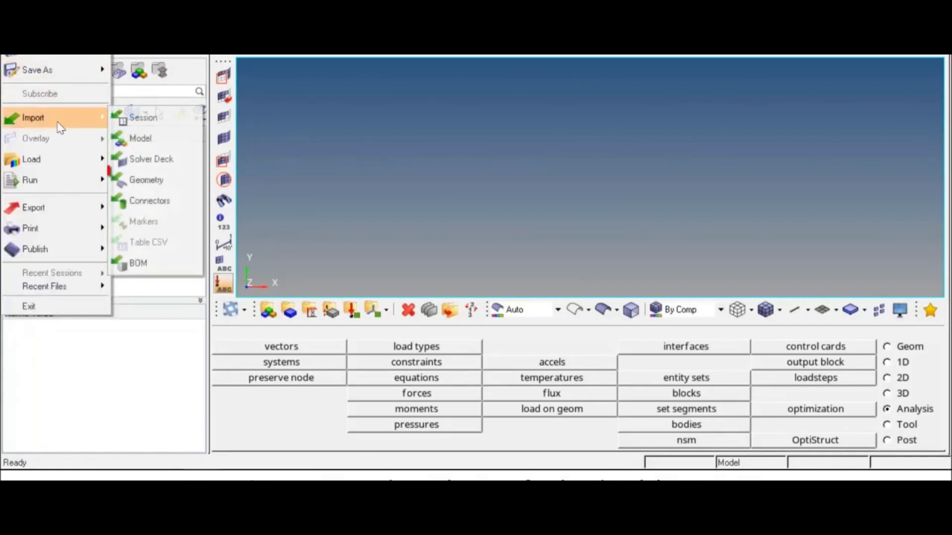
left_click(174, 181)
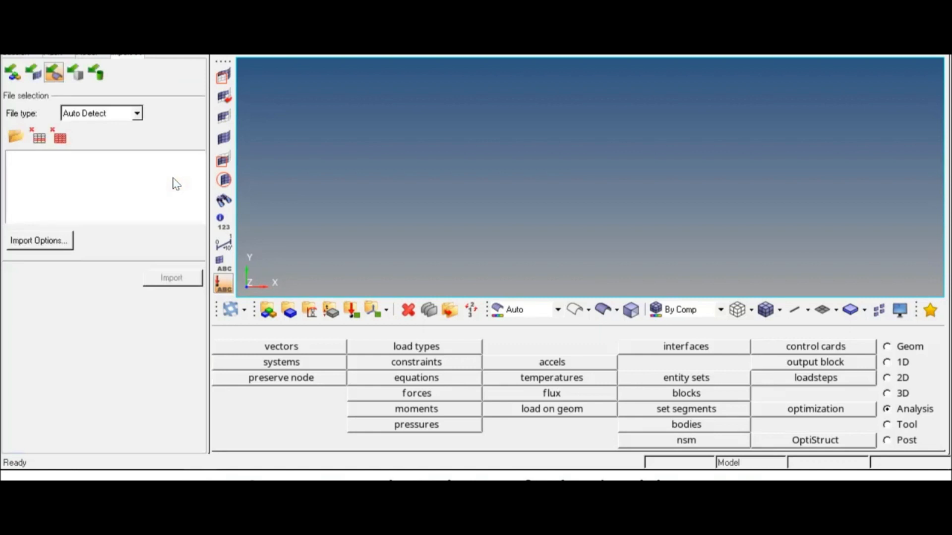
left_click(22, 141)
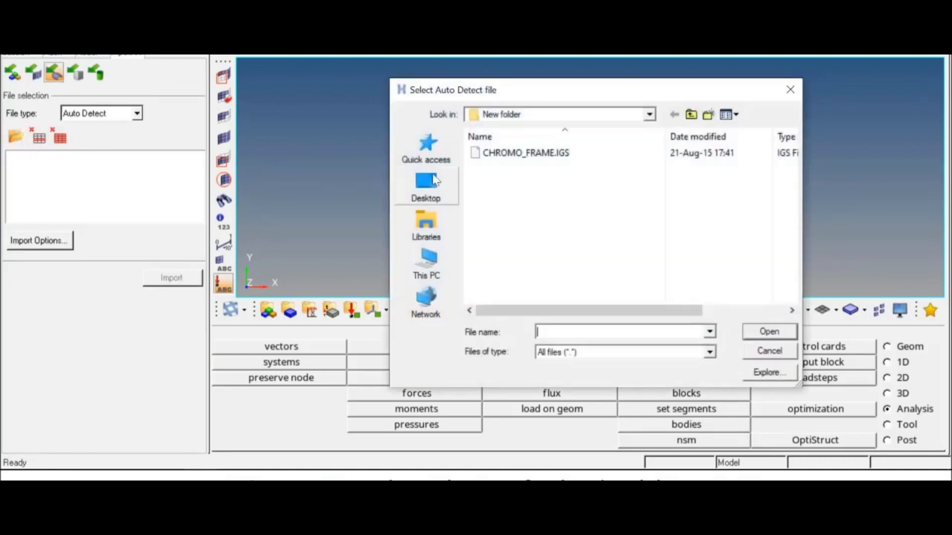
left_click(546, 155)
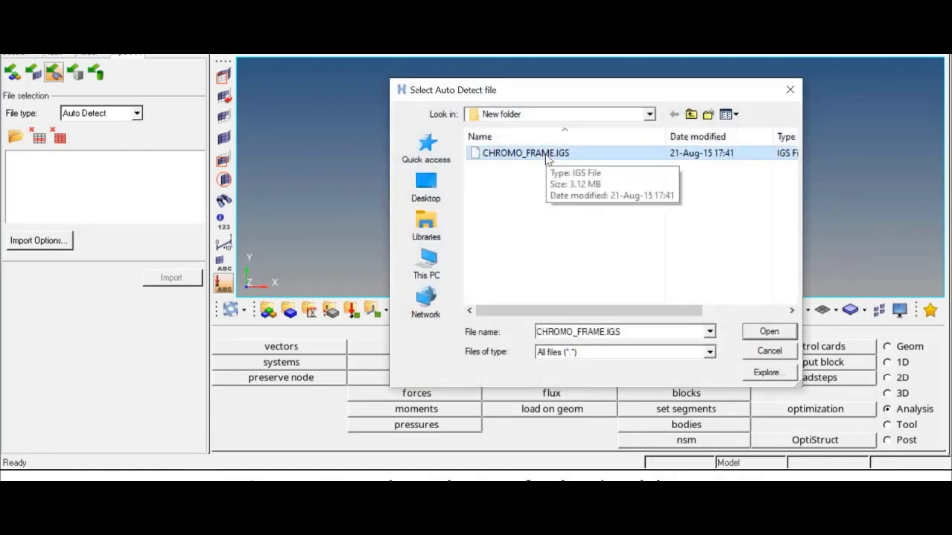
left_click(769, 331)
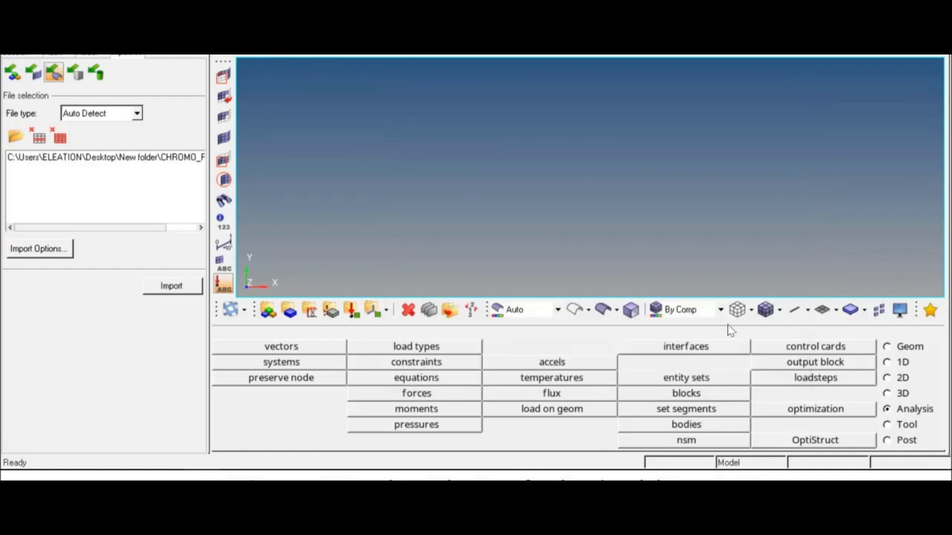
Import the CHROMO_FRAME.IGS bicycle frame and close the import panel.
left_click(174, 287)
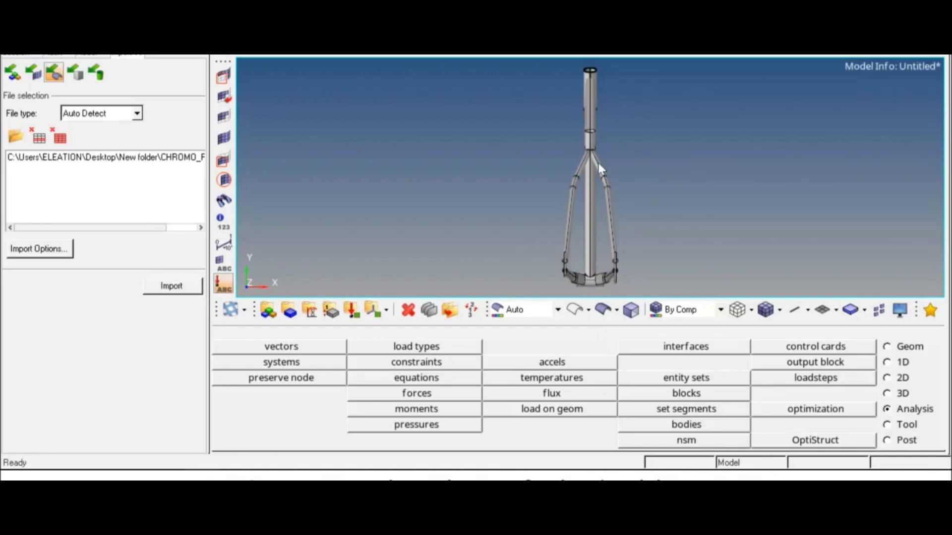
left_click_drag(589, 163, 526, 139, "ctrl")
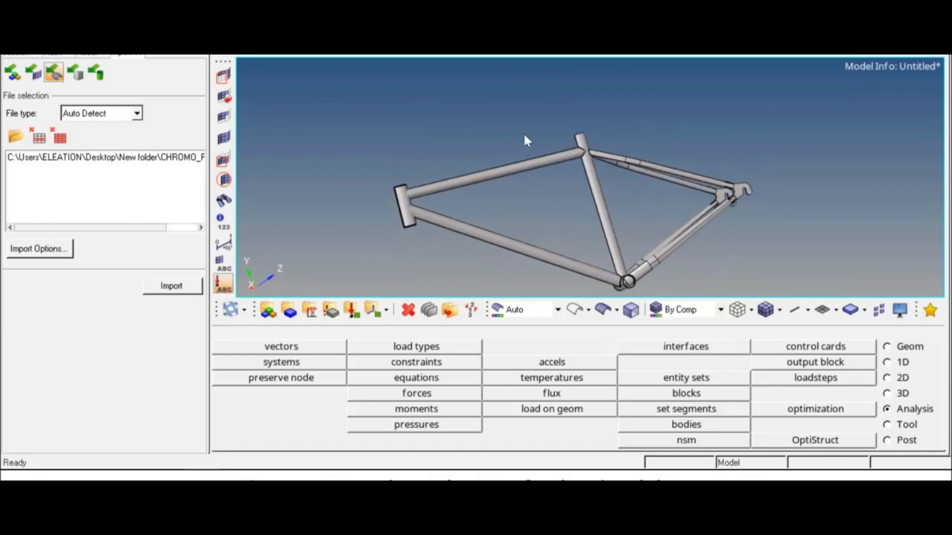
left_click(139, 55)
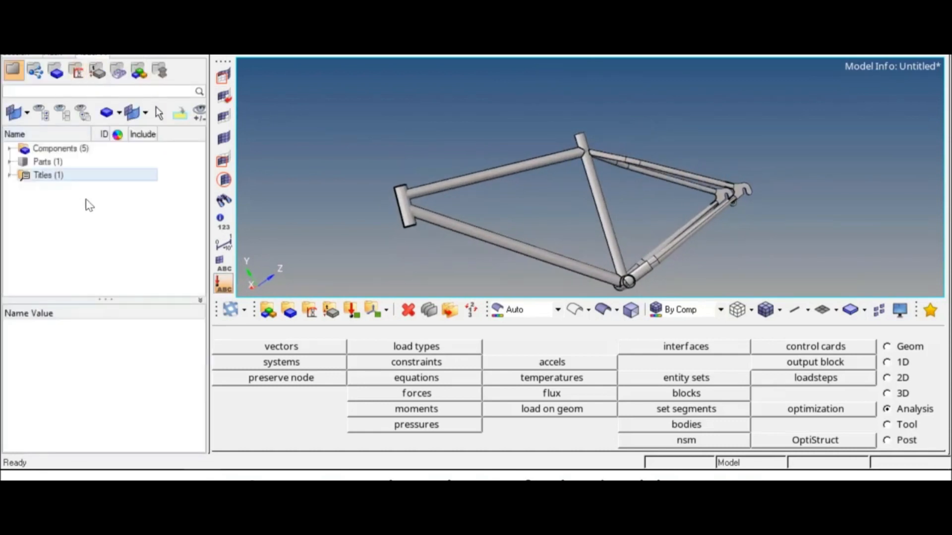
Orbit, pan and zoom around the imported frame to inspect it, including the head tube.
left_click_drag(570, 224, 579, 201, "ctrl")
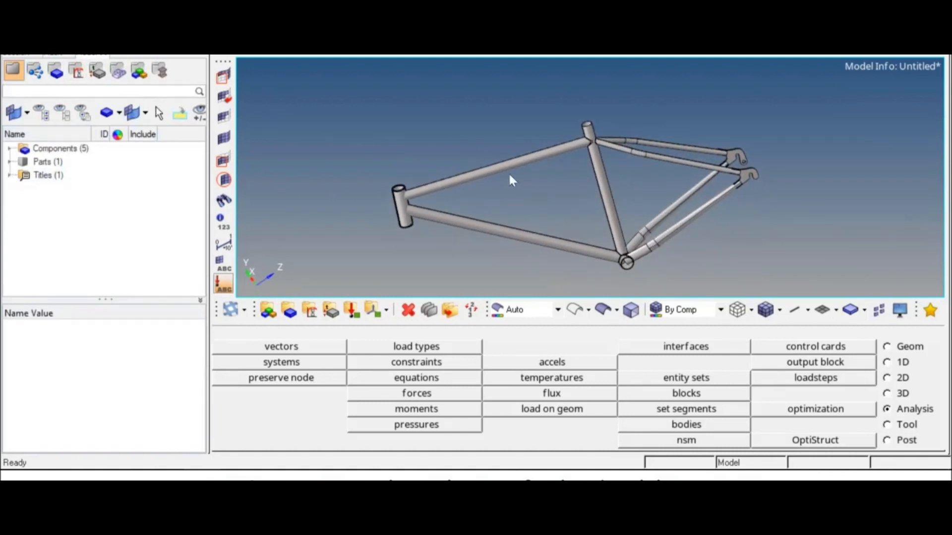
left_click_drag(447, 177, 561, 142, "ctrl")
right_click_drag(553, 198, 567, 166, "ctrl")
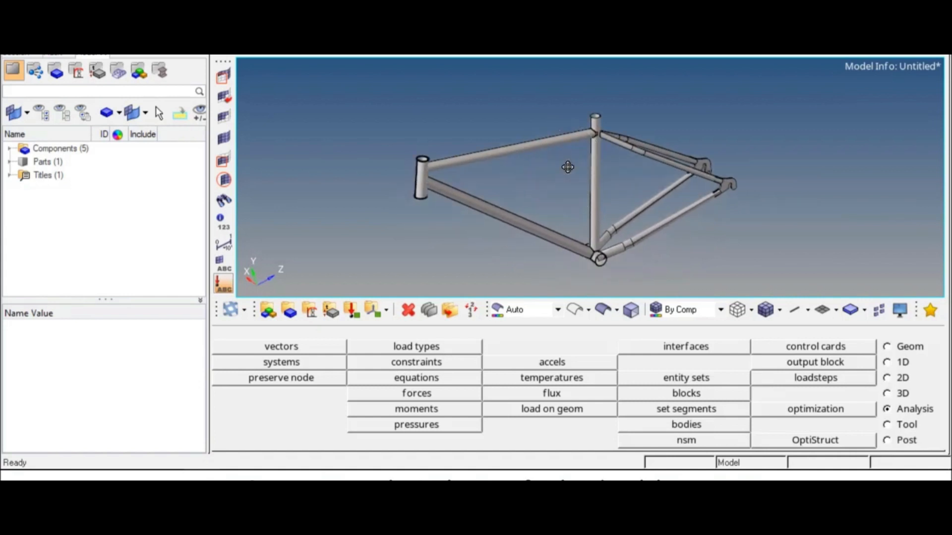
scroll(418, 166, "up", 6)
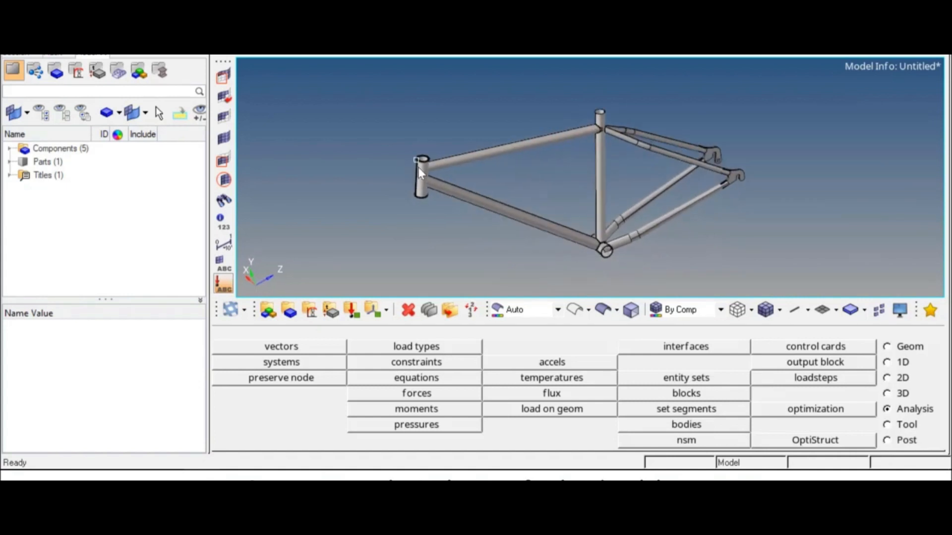
mouse_move(445, 152)
left_mouse_down("ctrl")
mouse_move(446, 197)
mouse_move(447, 178)
mouse_move(425, 163)
mouse_move(433, 200)
mouse_move(439, 169)
left_mouse_up("ctrl")
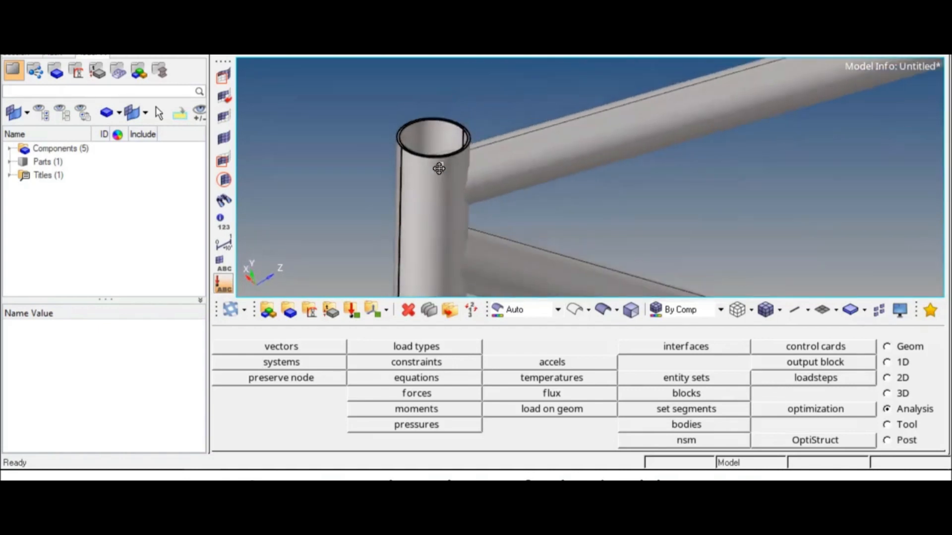
scroll(452, 188, "down", 6)
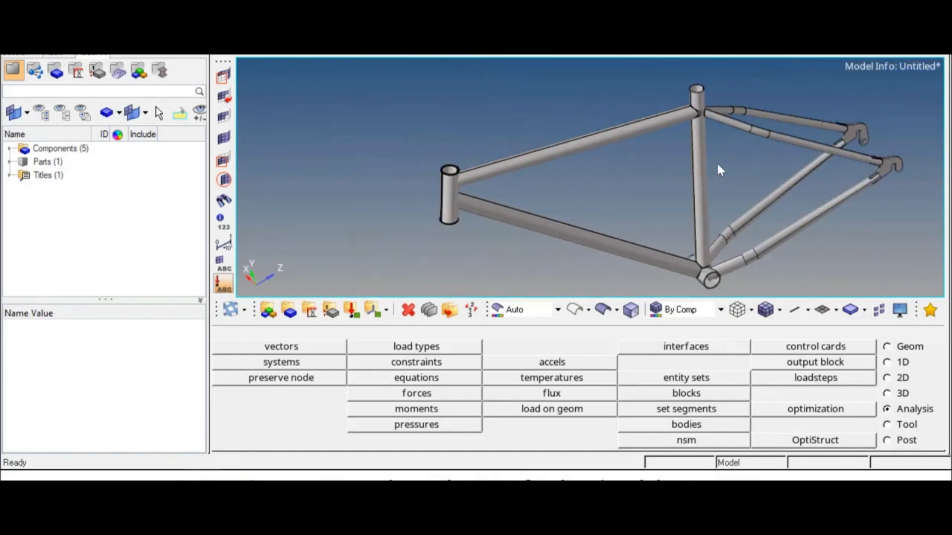
scroll(448, 171, "up", 5)
left_click_drag(462, 164, 483, 159, "ctrl")
scroll(502, 194, "down", 5)
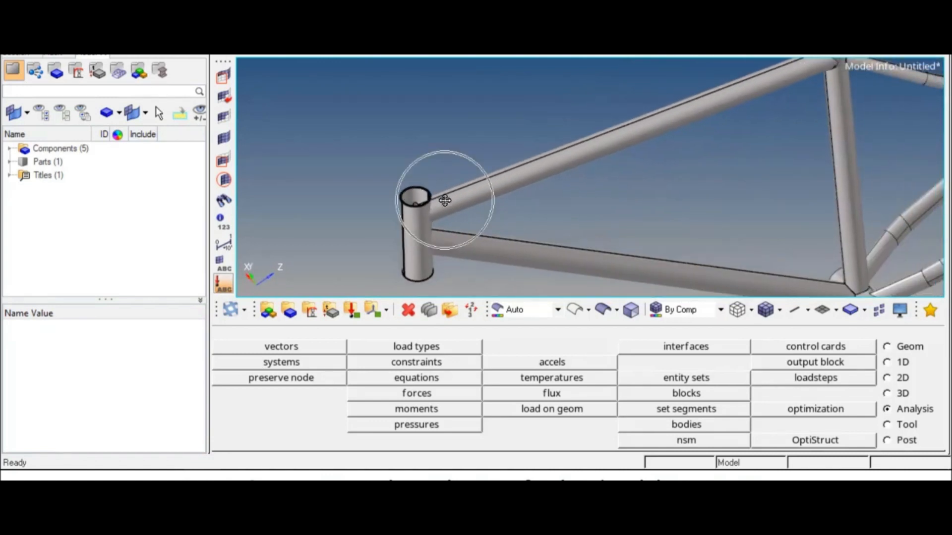
Switch the frame display to wireframe and zoom in on the top tube.
left_click(574, 310)
right_click_drag(491, 183, 491, 174, "ctrl")
right_click_drag(609, 177, 583, 201, "ctrl")
scroll(617, 115, "up", 4)
scroll(620, 119, "up", 3)
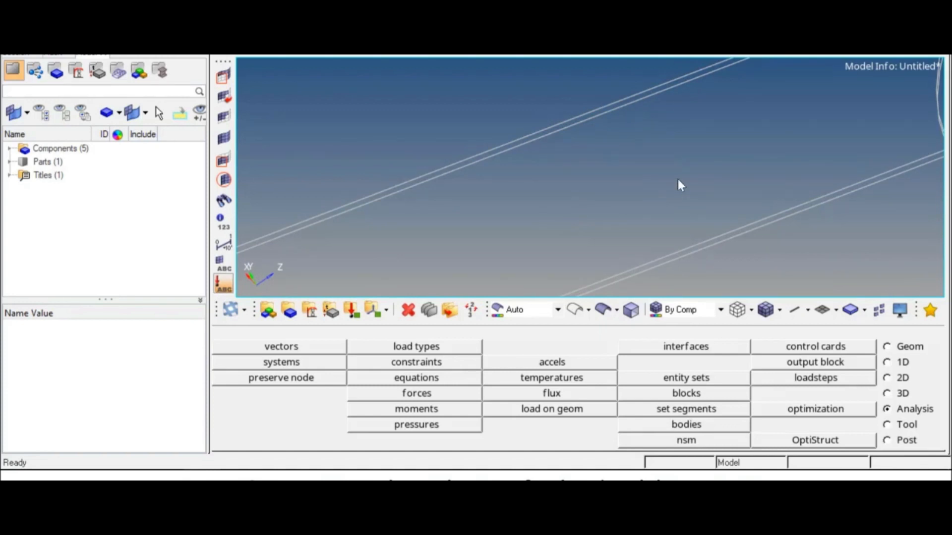
Create a midline between the two top-tube edge lines using Geom > lines > Midline, then inspect it.
left_click(890, 350)
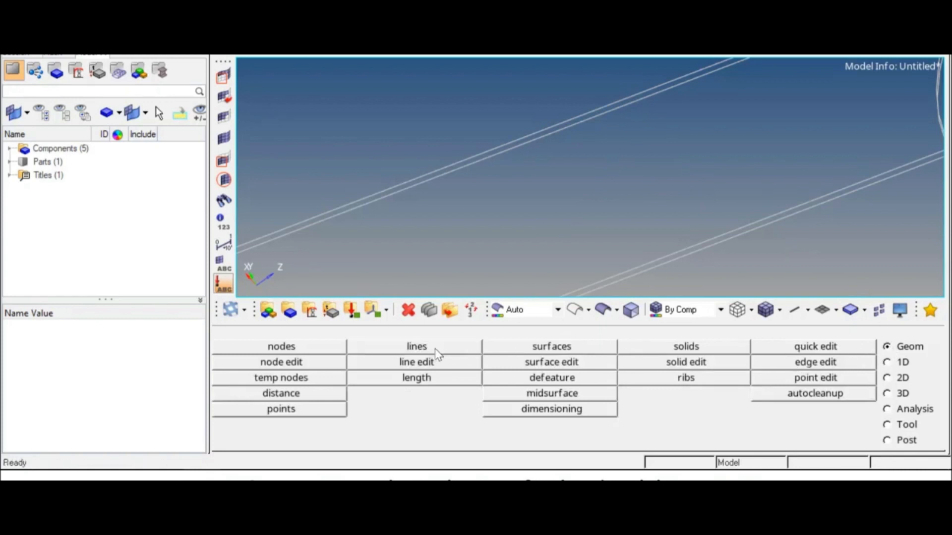
left_click(416, 347)
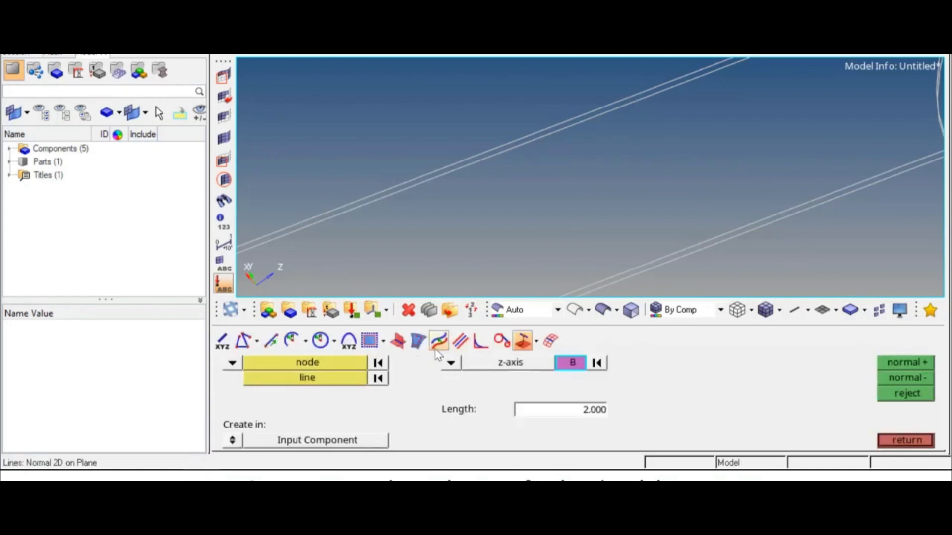
left_click(461, 342)
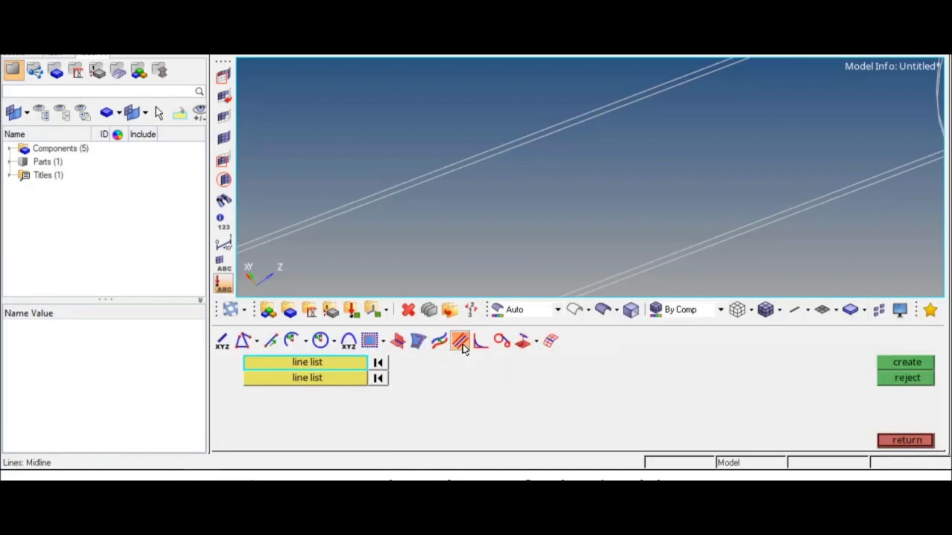
left_click(482, 163)
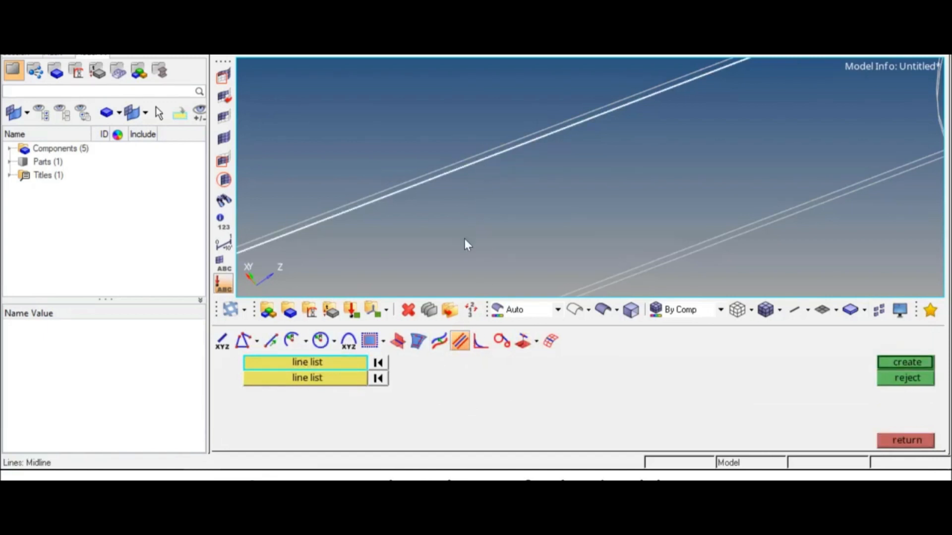
left_click(371, 377)
left_click(610, 275)
left_click(900, 363)
scroll(648, 169, "down", 6, "ctrl")
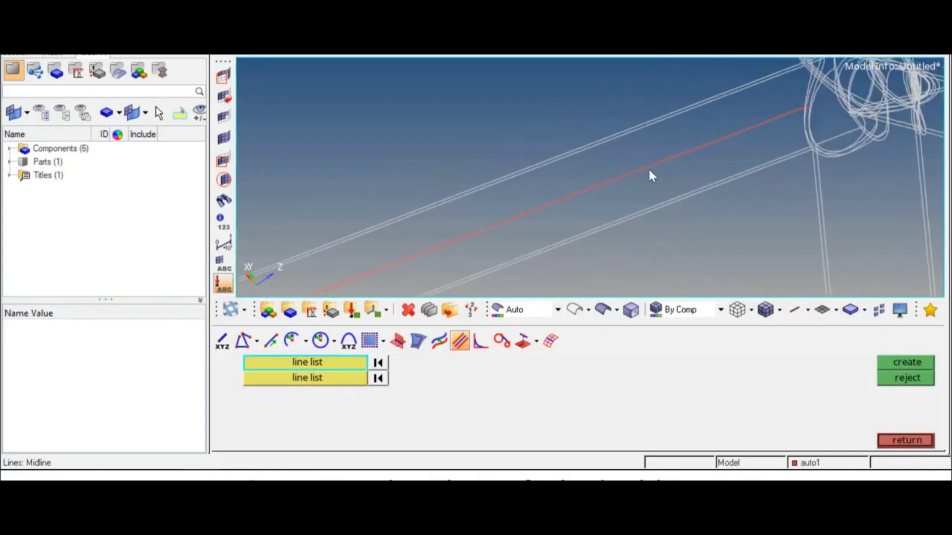
right_click_drag(581, 171, 630, 153, "ctrl")
scroll(480, 190, "down", 5)
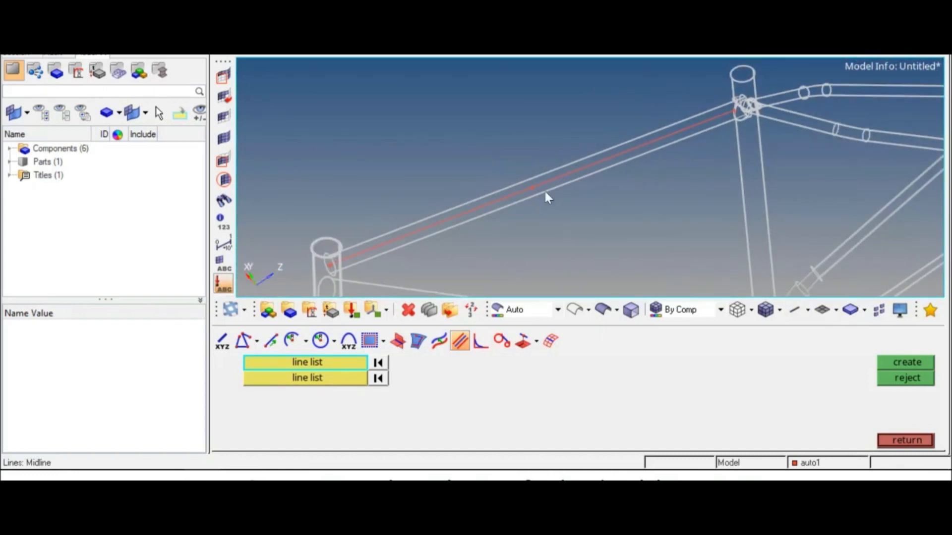
scroll(470, 212, "up", 5)
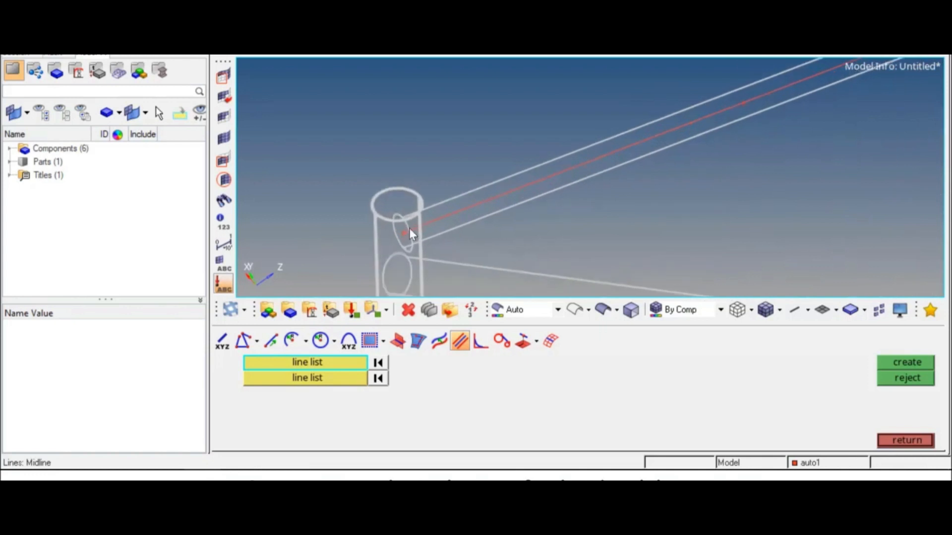
right_click_drag(409, 229, 407, 180, "ctrl")
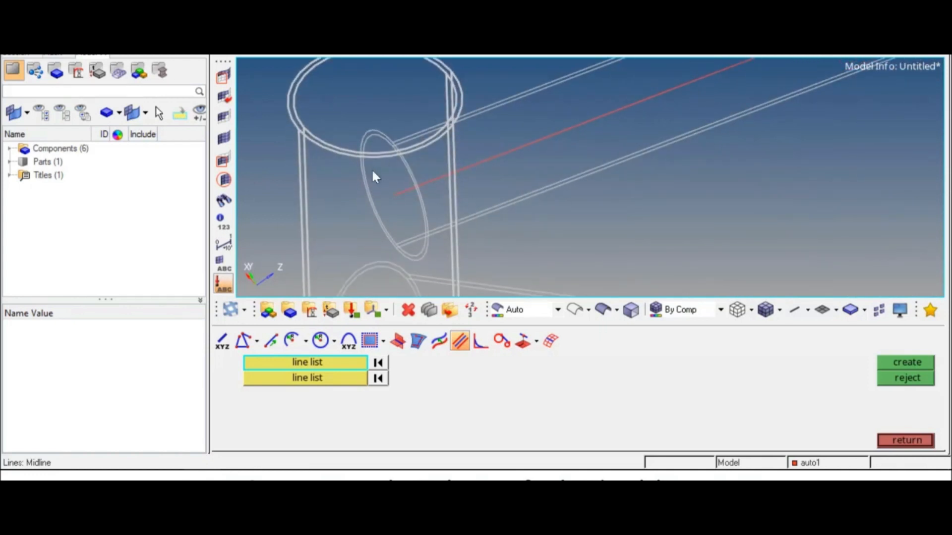
Expand Components, show auto1's properties, and zoom and rotate to check the top-tube midline.
left_click(10, 148)
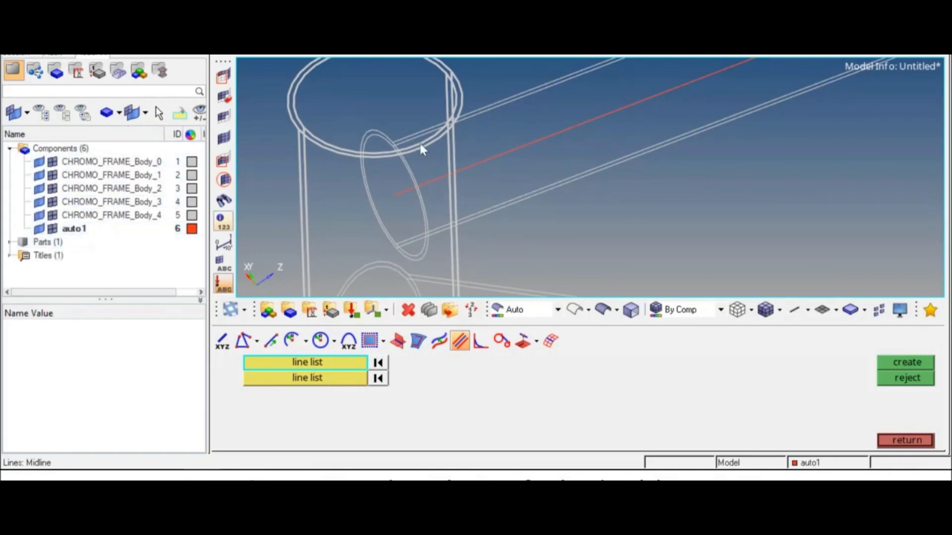
left_click(90, 229)
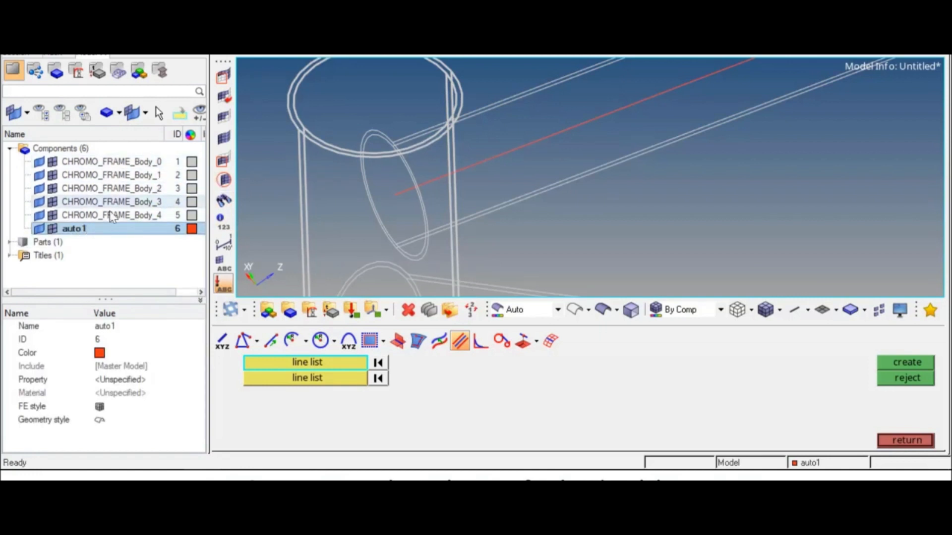
scroll(491, 210, "down", 5)
scroll(495, 212, "down", 5)
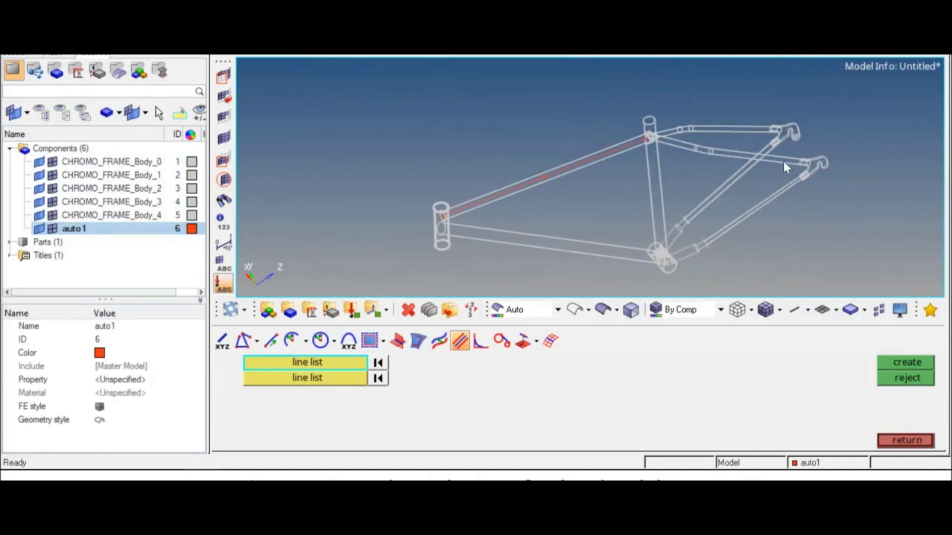
scroll(443, 209, "up", 6)
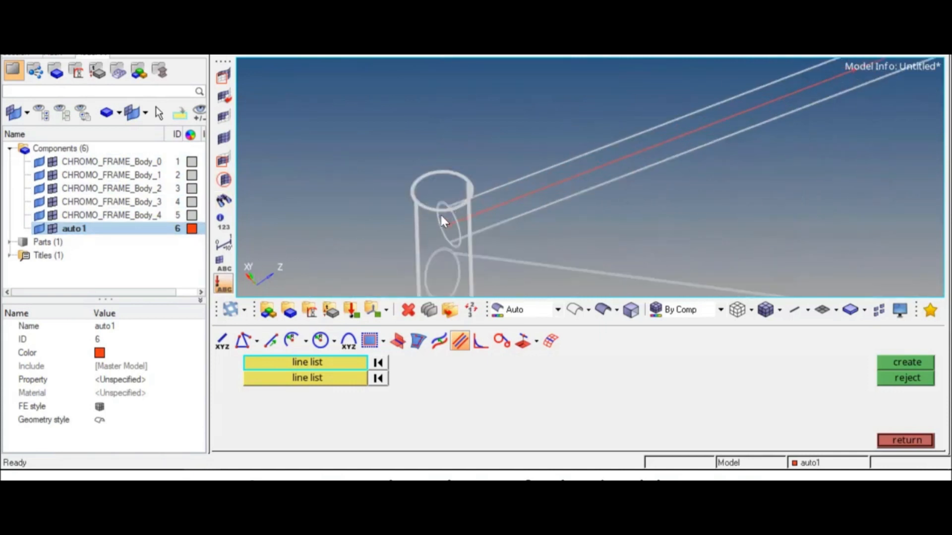
scroll(465, 240, "up", 2)
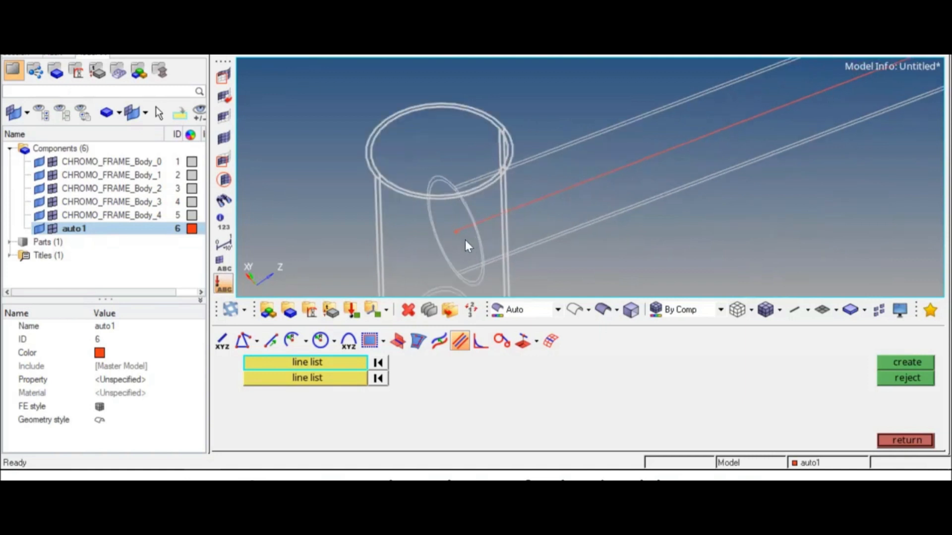
right_click_drag(465, 240, 469, 161, "ctrl")
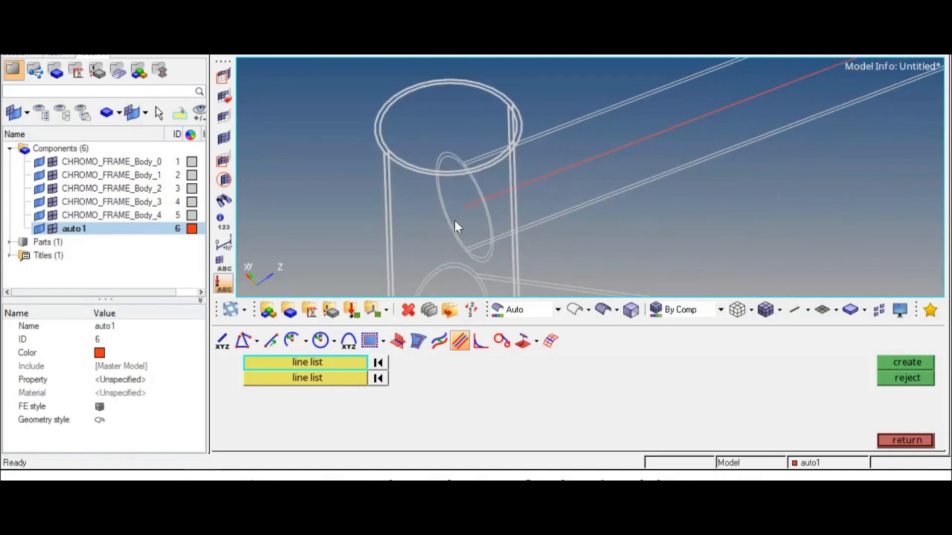
left_click_drag(478, 203, 425, 274, "ctrl")
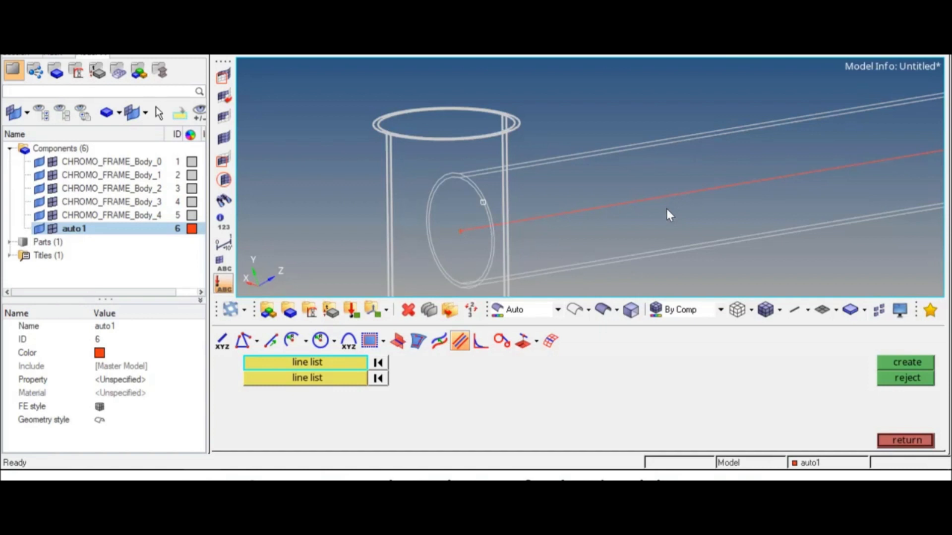
scroll(616, 204, "down", 10)
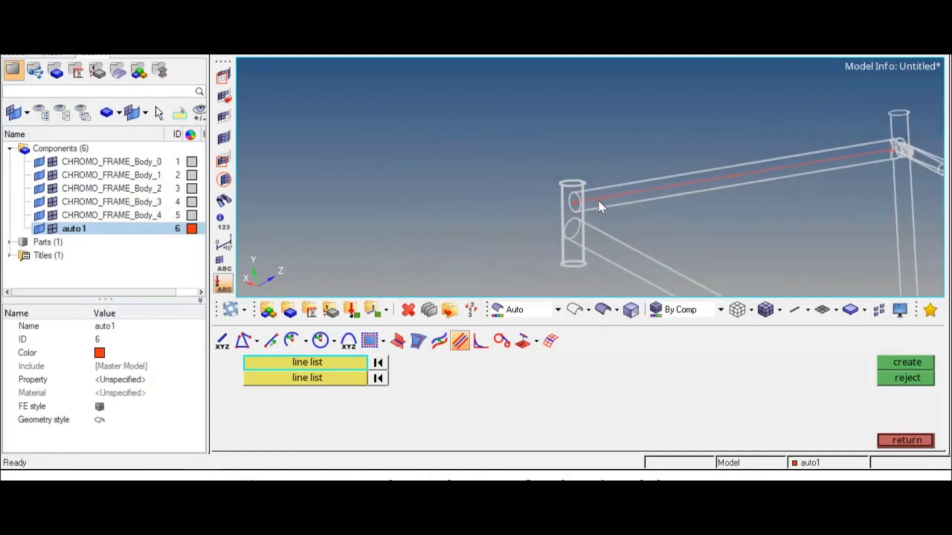
right_click_drag(694, 202, 585, 176, "ctrl")
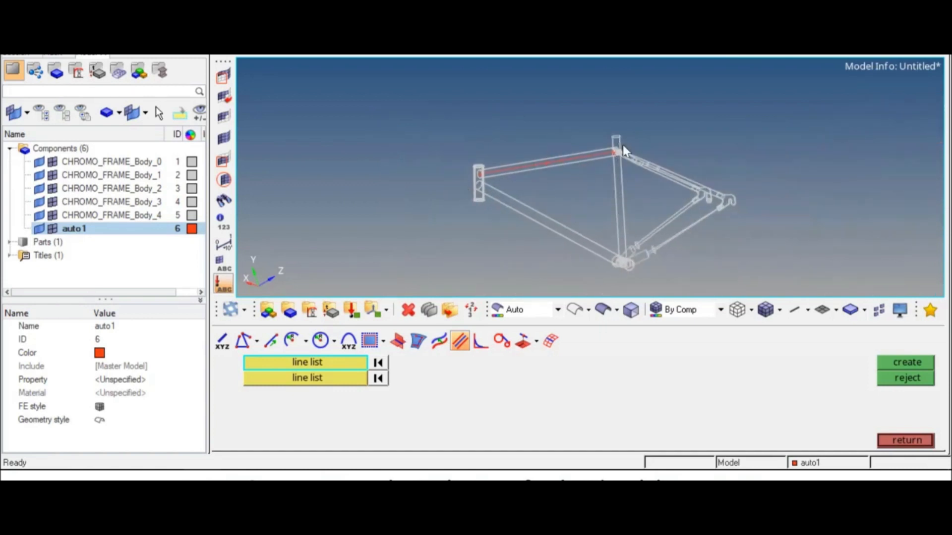